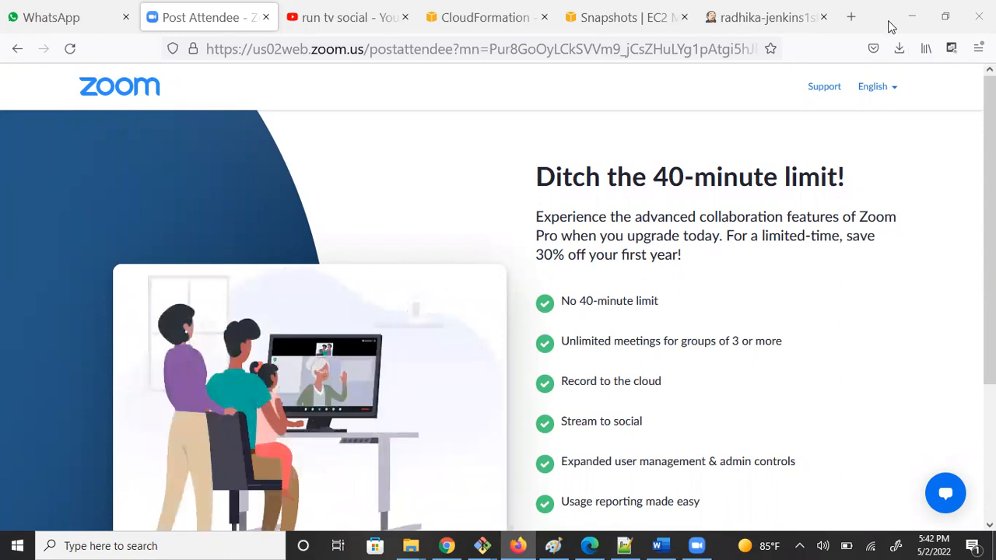
Step: Restore the browser window from full screen and stretch it to nearly the full width of the display
{"action": "double_click", "coordinate": [892, 27]}
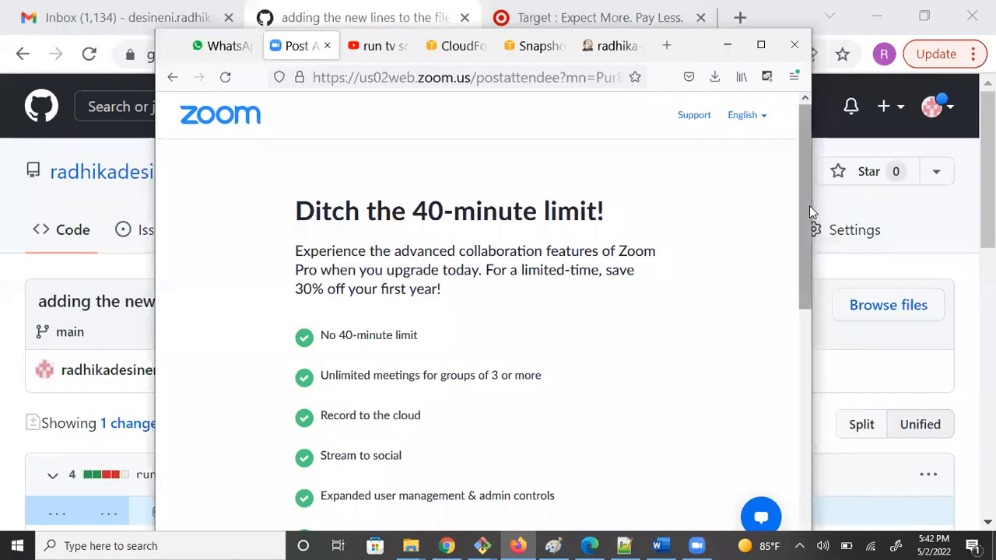
{"action": "left_click_drag", "start_coordinate": [812, 205], "coordinate": [969, 193]}
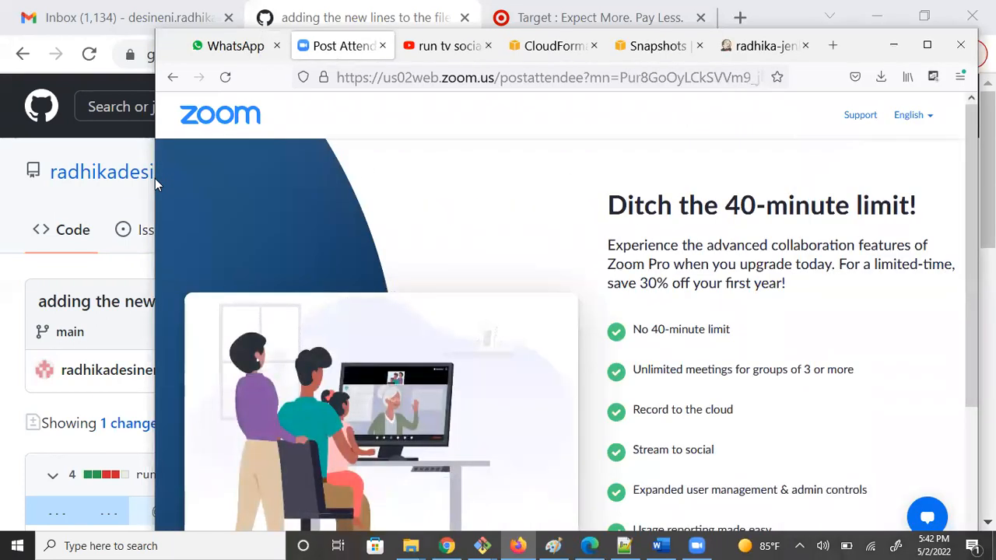
{"action": "left_click_drag", "start_coordinate": [155, 177], "coordinate": [3, 176]}
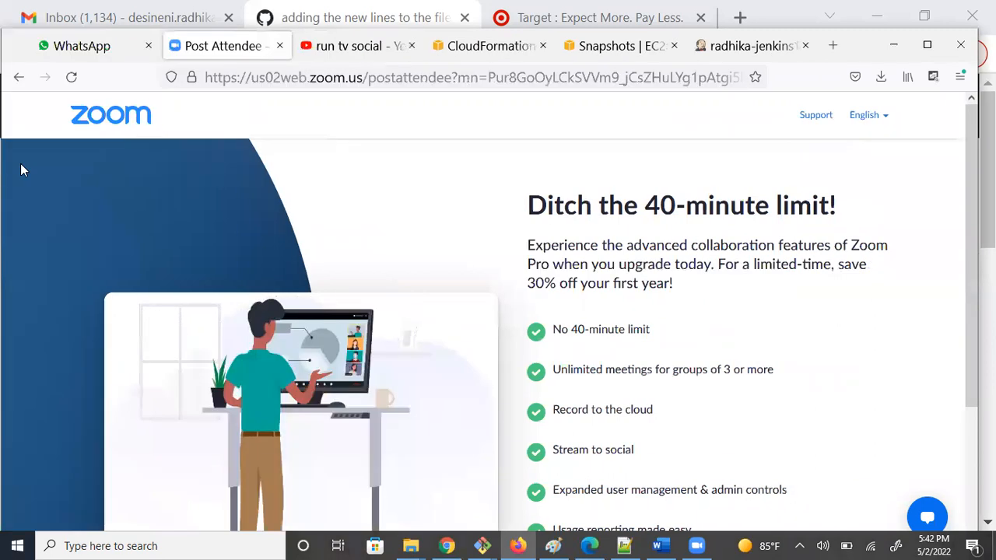
Step: Switch to the AWS console page, search the services for cloudformation, and open the CloudFormation service
{"action": "left_click", "coordinate": [477, 47]}
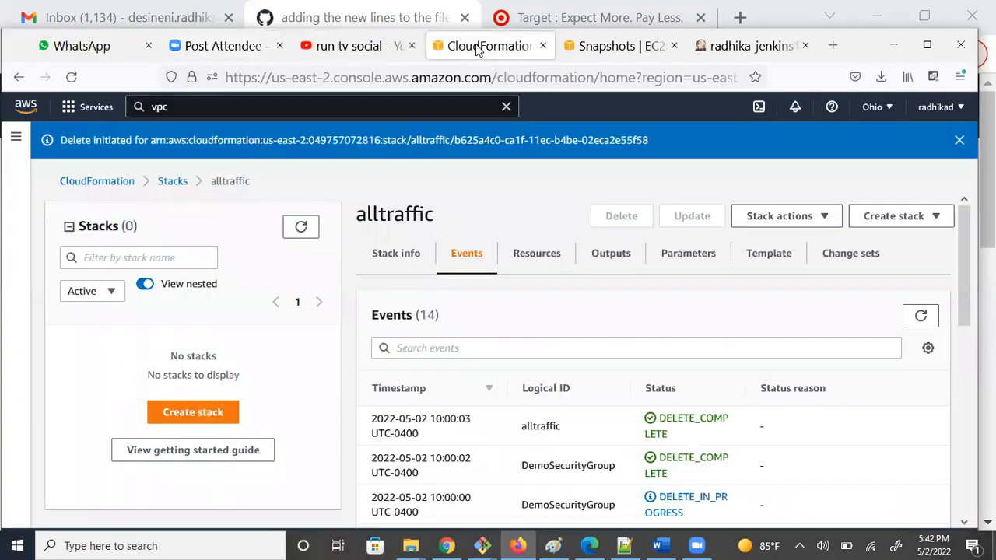
{"action": "left_click", "coordinate": [184, 109]}
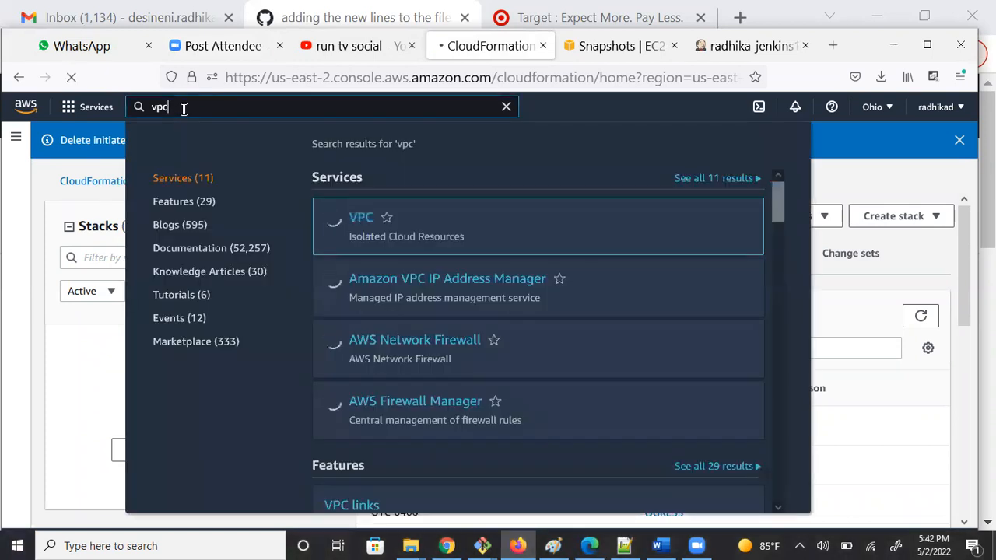
{"action": "key", "text": "BackSpace"}
{"action": "key", "text": "BackSpace"}
{"action": "key", "text": "BackSpace"}
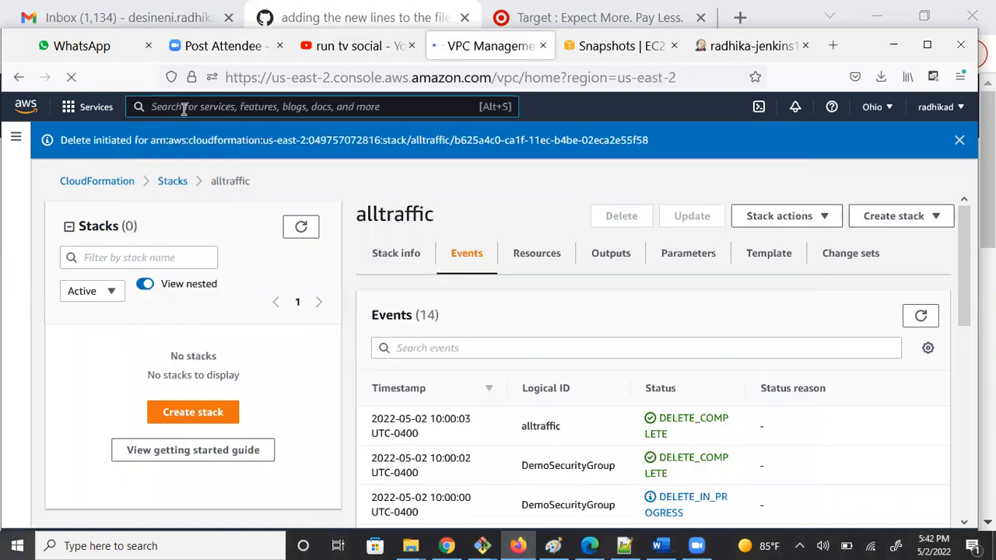
{"action": "type", "text": "cloud"}
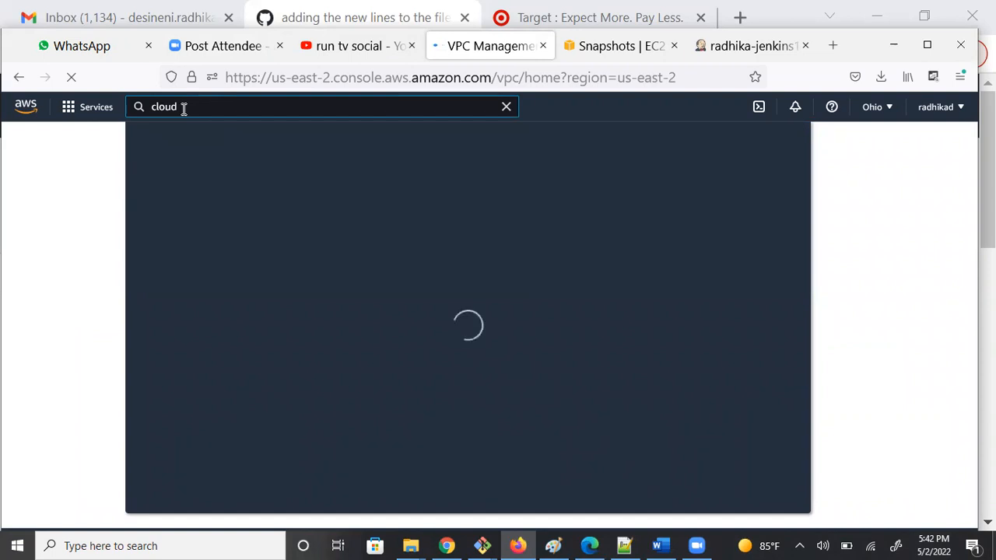
{"action": "type", "text": "formati"}
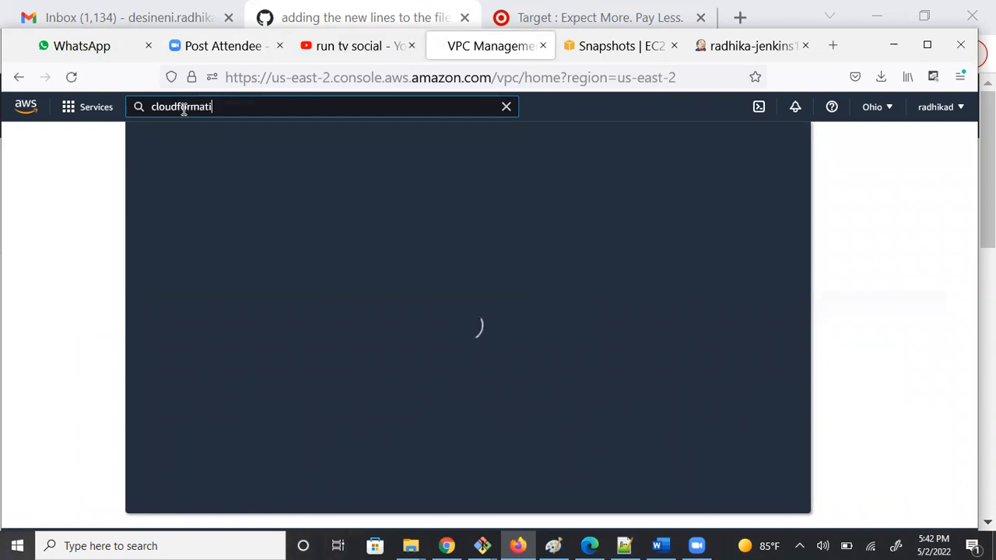
{"action": "type", "text": "on"}
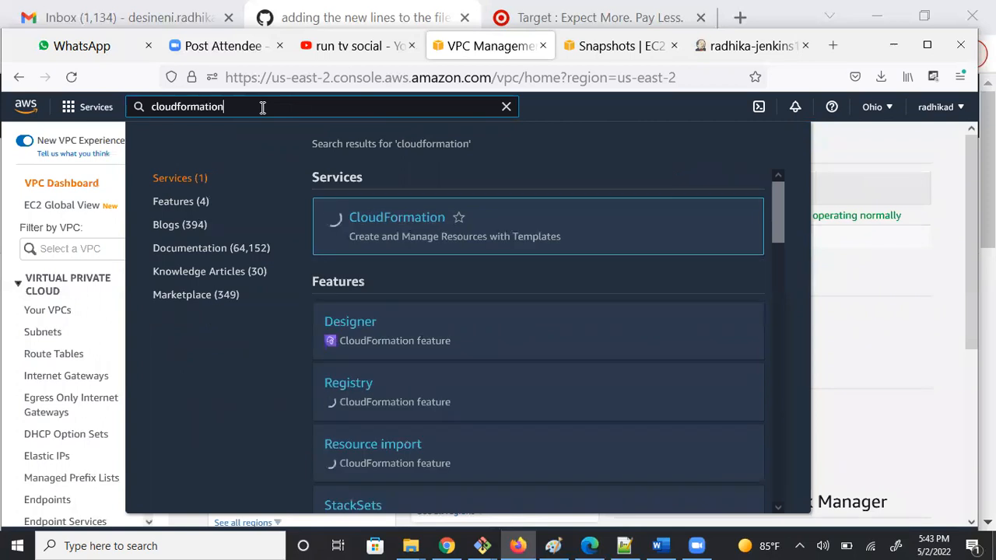
{"action": "left_click", "coordinate": [390, 223]}
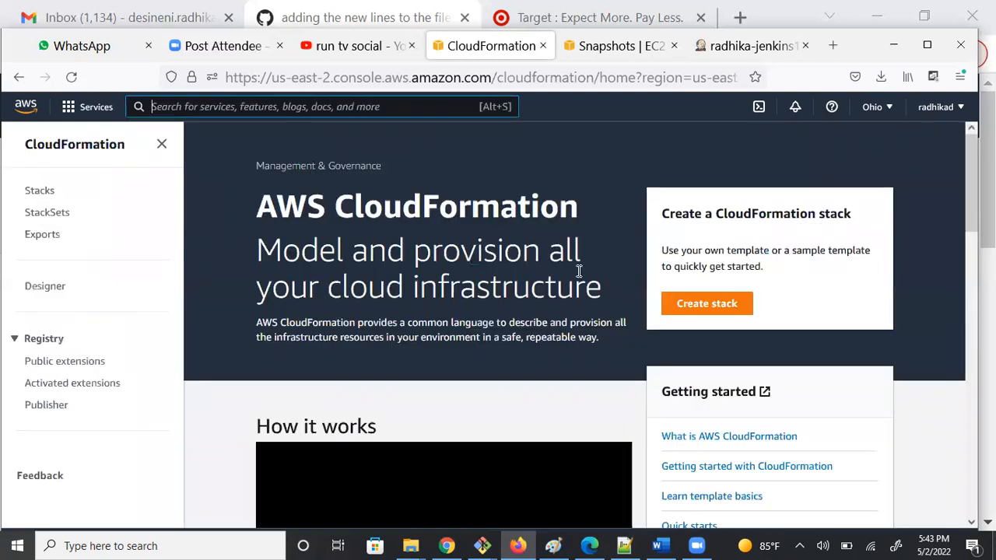
Step: Start creating a CloudFormation stack from a ready template, with an uploaded template file as the source
{"action": "left_click", "coordinate": [706, 303]}
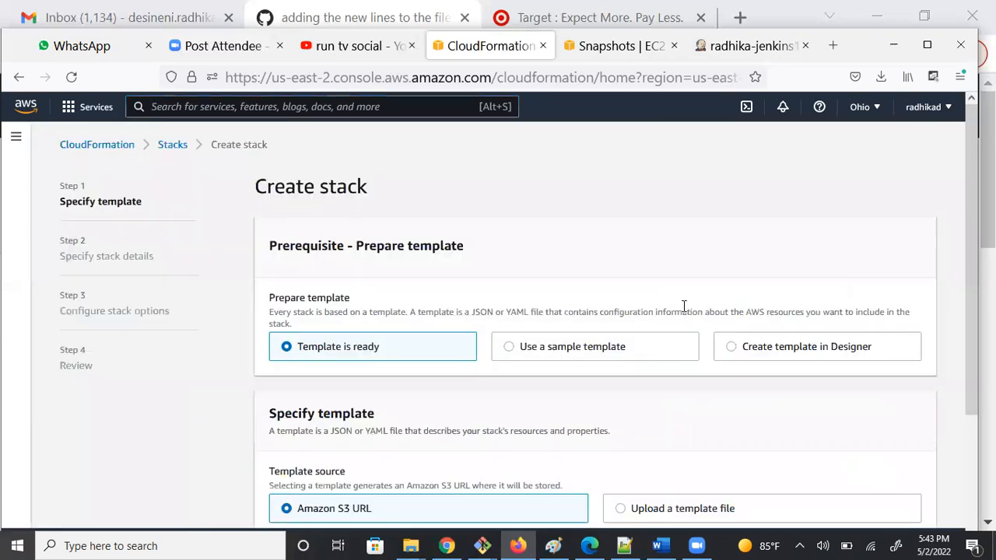
{"action": "left_click_drag", "start_coordinate": [971, 383], "coordinate": [970, 389]}
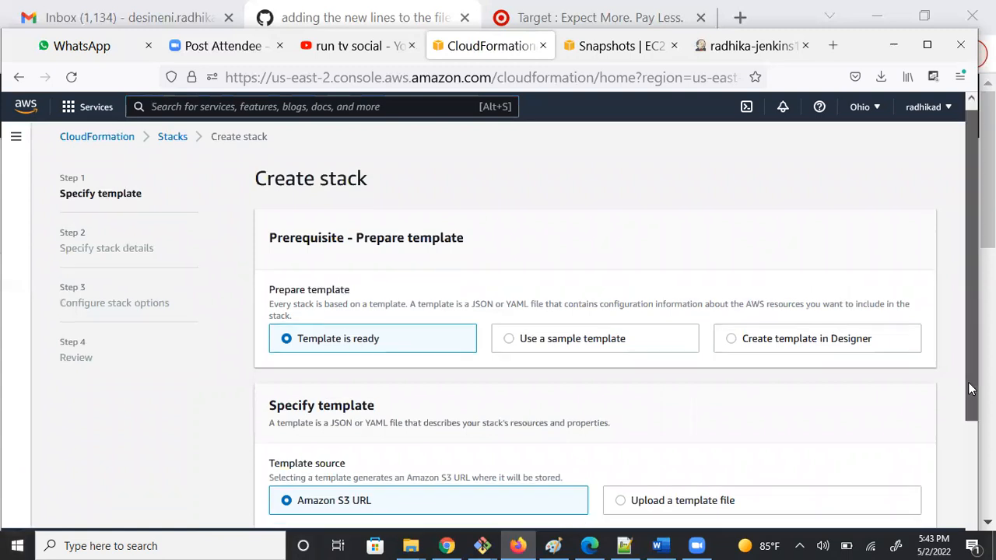
{"action": "scroll", "coordinate": [962, 413], "scroll_direction": "down", "scroll_amount": 2}
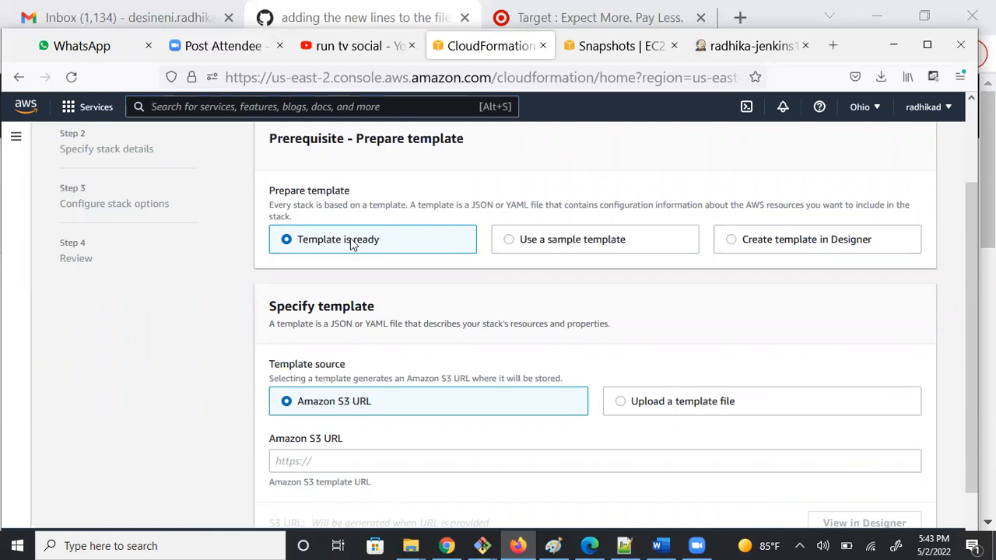
{"action": "left_click", "coordinate": [620, 402]}
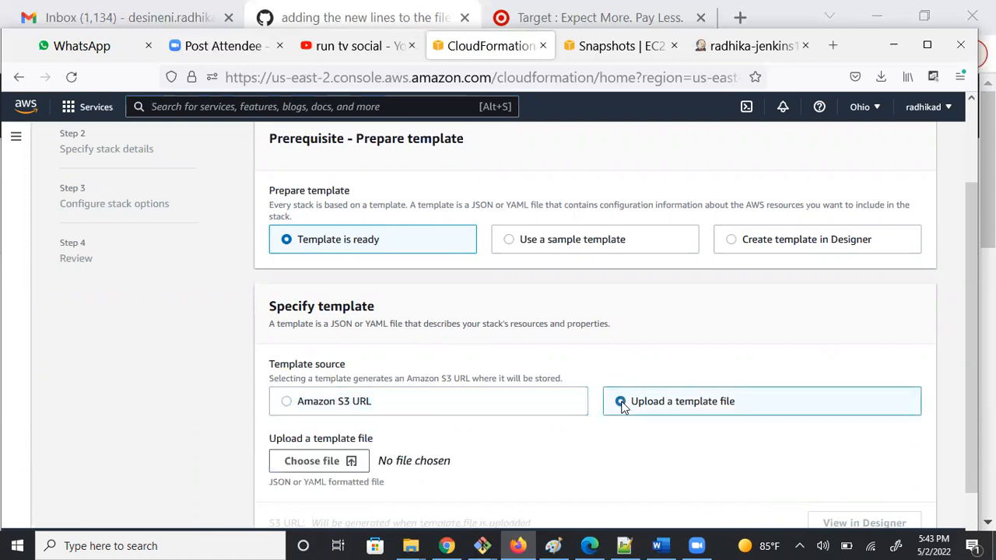
Step: Upload test_ec2_instance_create.yml from the Dev-Ops_Training folder as the template and continue to the stack details
{"action": "left_click", "coordinate": [350, 462]}
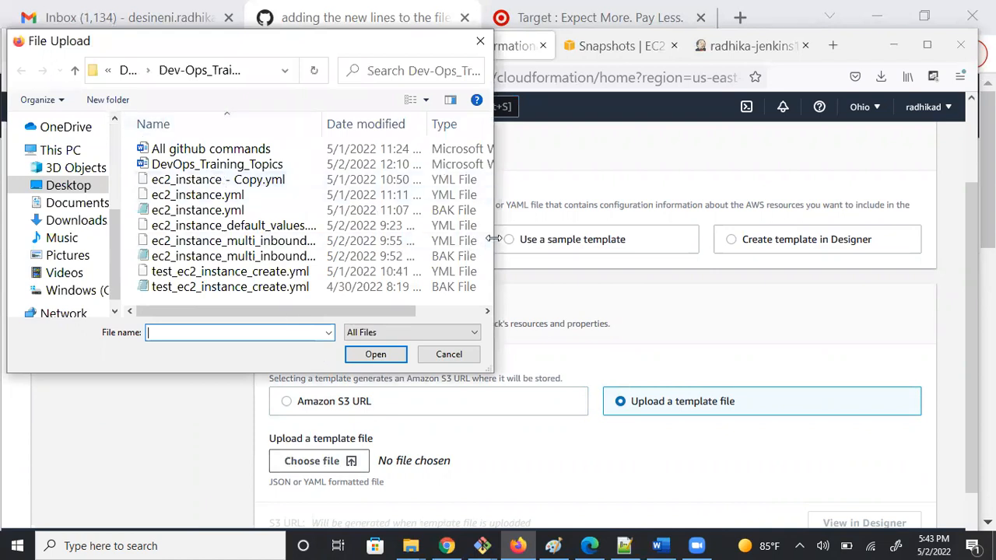
{"action": "left_click_drag", "start_coordinate": [493, 237], "coordinate": [791, 278]}
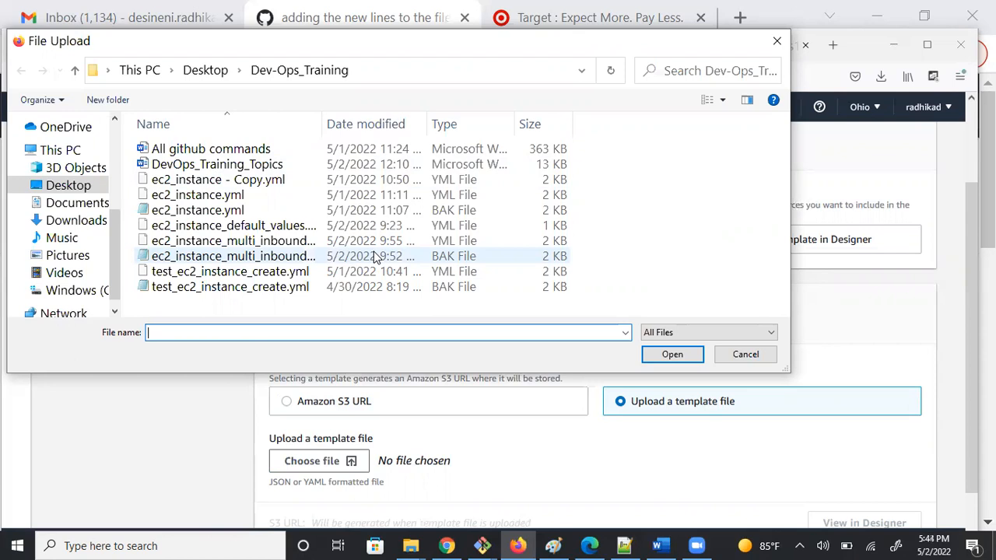
{"action": "left_click", "coordinate": [261, 276]}
{"action": "left_click", "coordinate": [261, 278]}
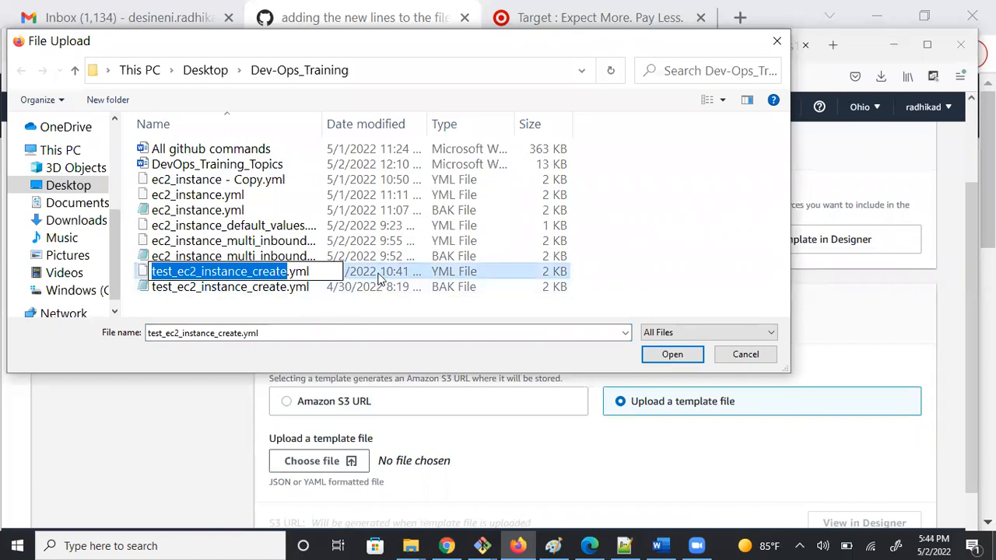
{"action": "key", "text": "Escape"}
{"action": "key", "text": "Escape"}
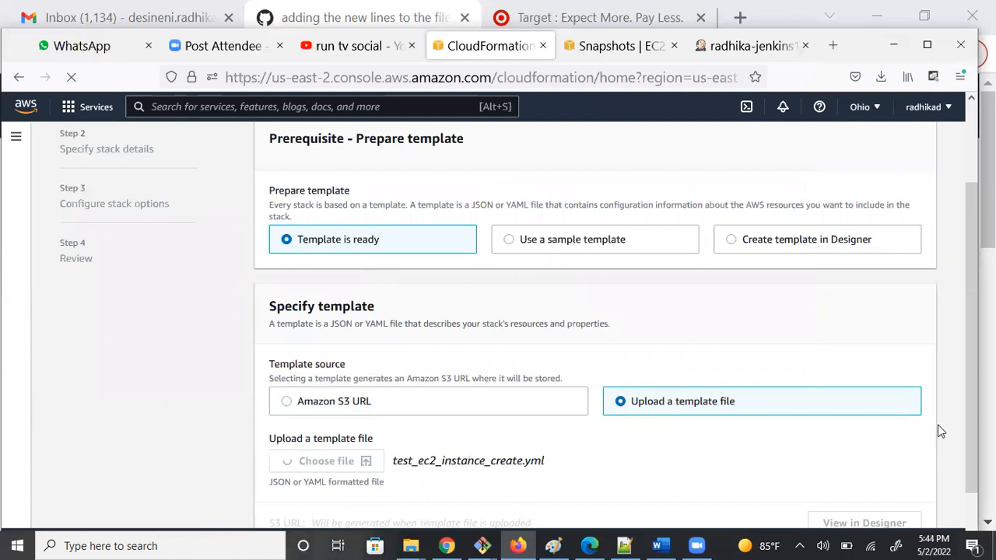
{"action": "left_click_drag", "start_coordinate": [970, 426], "coordinate": [952, 489]}
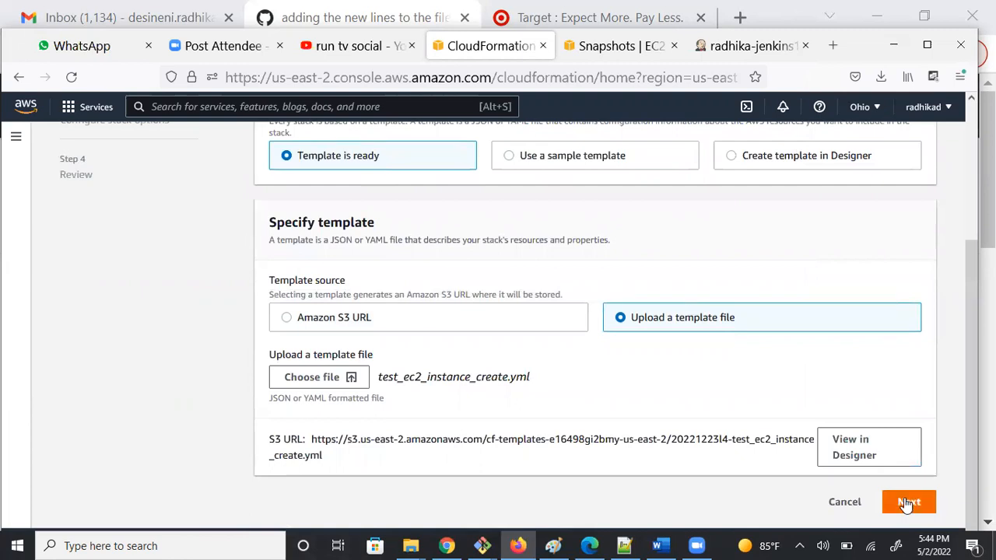
{"action": "left_click", "coordinate": [906, 503]}
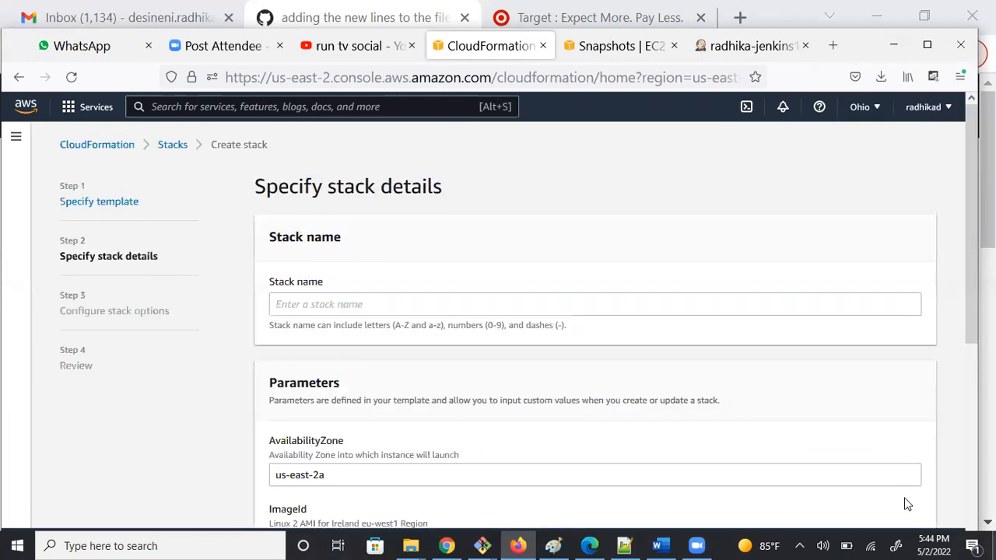
Step: Name the stack defaultstack and proceed to the review with the default parameters and stack options
{"action": "left_click", "coordinate": [351, 303]}
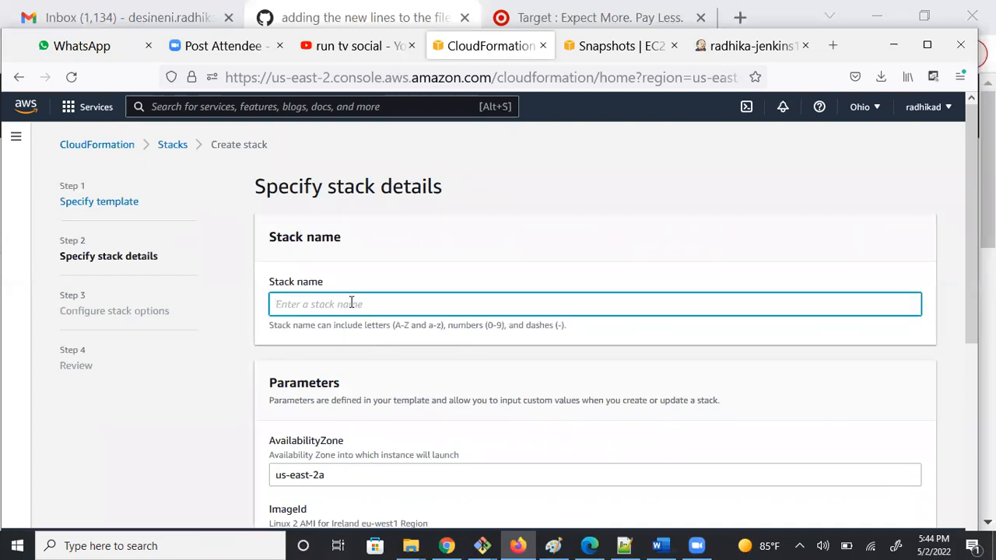
{"action": "type", "text": "defaultstack"}
{"action": "scroll", "coordinate": [961, 376], "scroll_direction": "down", "scroll_amount": 5}
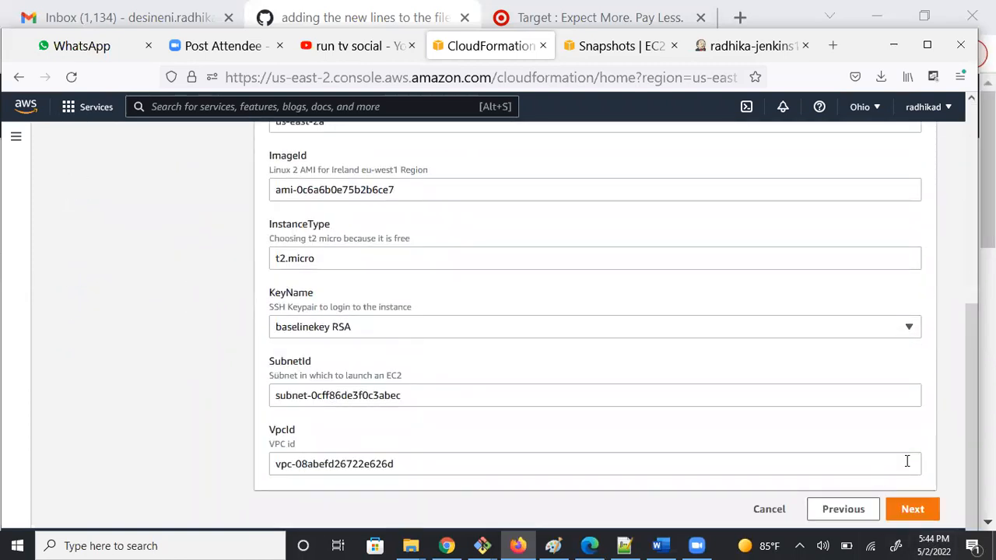
{"action": "scroll", "coordinate": [591, 311], "scroll_direction": "up", "scroll_amount": 1}
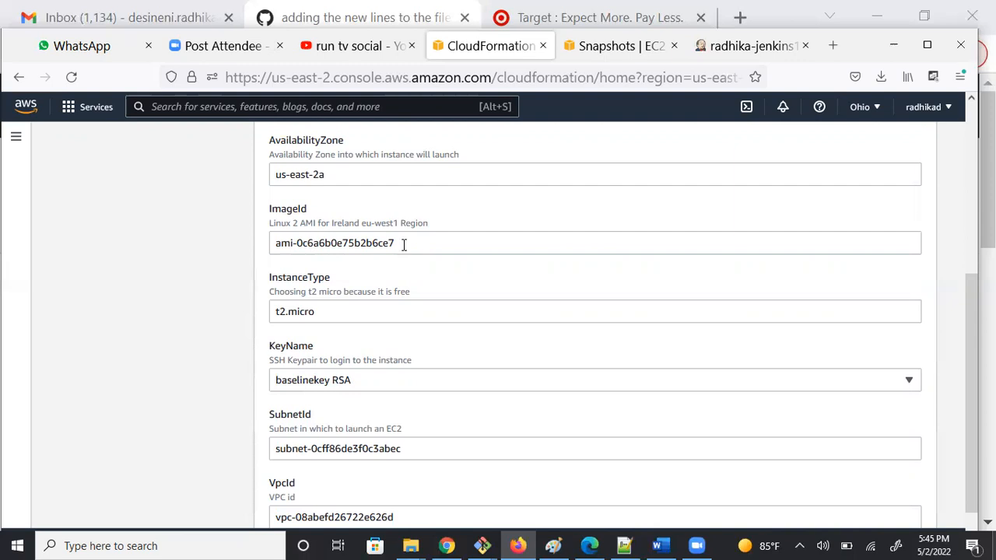
{"action": "left_click_drag", "start_coordinate": [971, 302], "coordinate": [970, 332]}
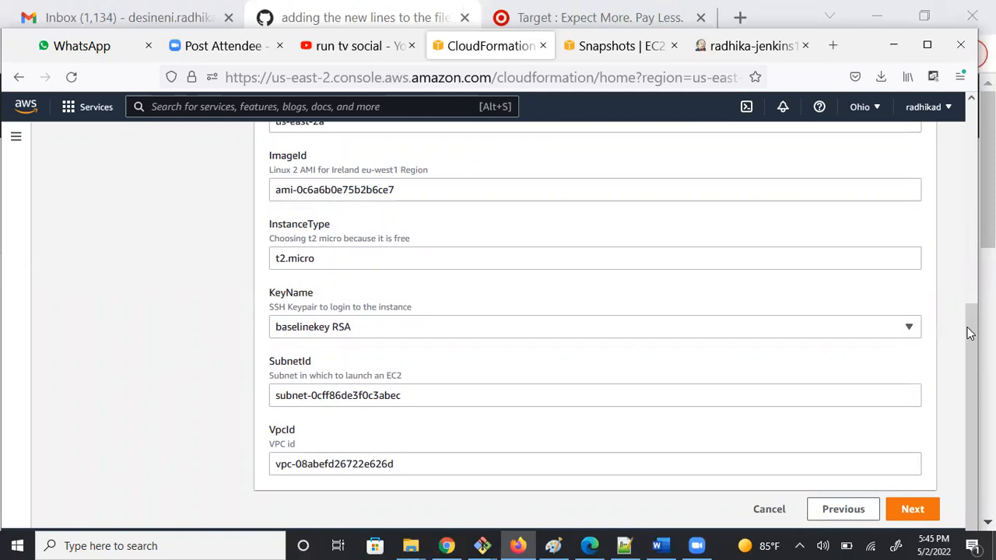
{"action": "left_click", "coordinate": [908, 511]}
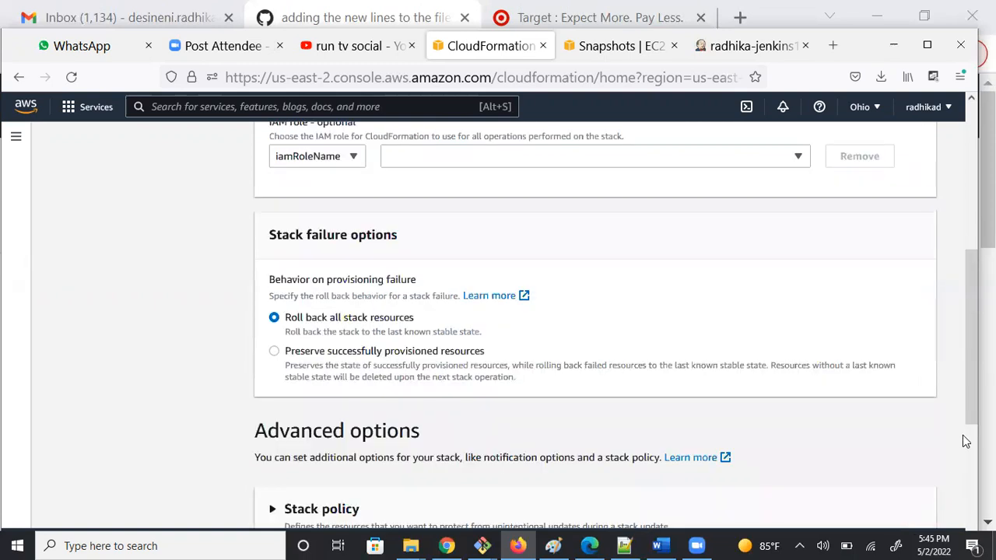
{"action": "left_click_drag", "start_coordinate": [971, 390], "coordinate": [954, 537]}
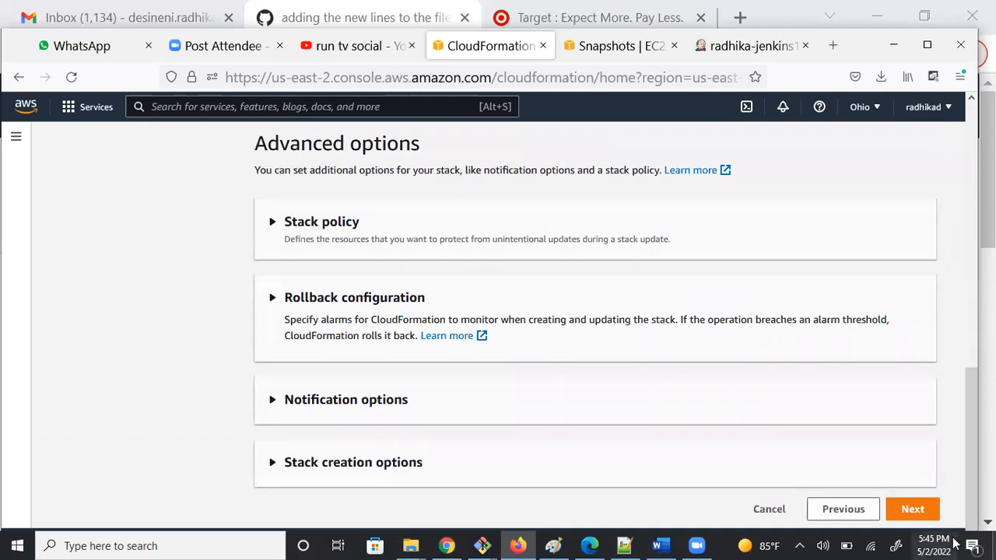
{"action": "left_click", "coordinate": [912, 510]}
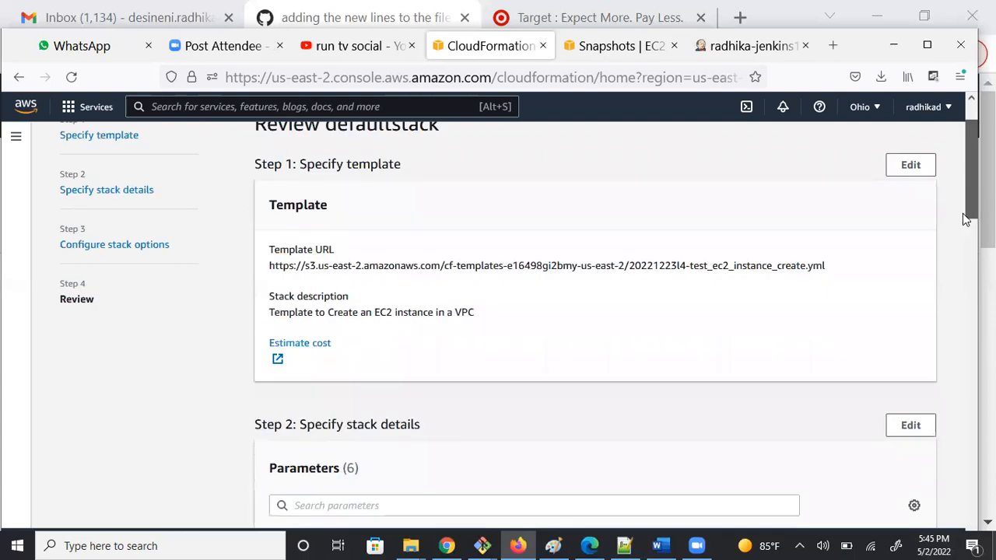
Step: Review the stack's parameters, tags, permissions, failure options, rollback configuration and notification options on the review page
{"action": "scroll", "coordinate": [964, 233], "scroll_direction": "down", "scroll_amount": 3}
{"action": "scroll", "coordinate": [955, 334], "scroll_direction": "down", "scroll_amount": 5}
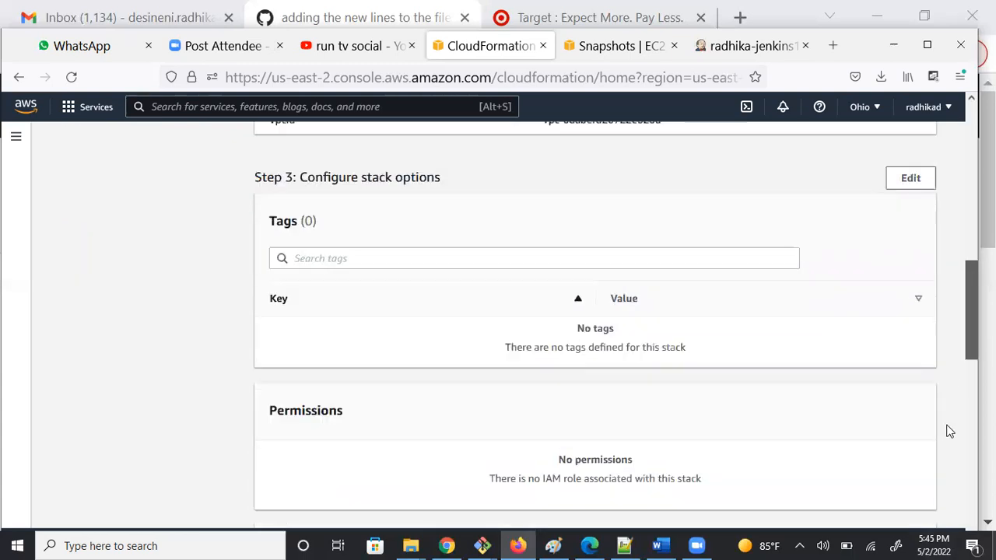
{"action": "scroll", "coordinate": [944, 428], "scroll_direction": "down", "scroll_amount": 5}
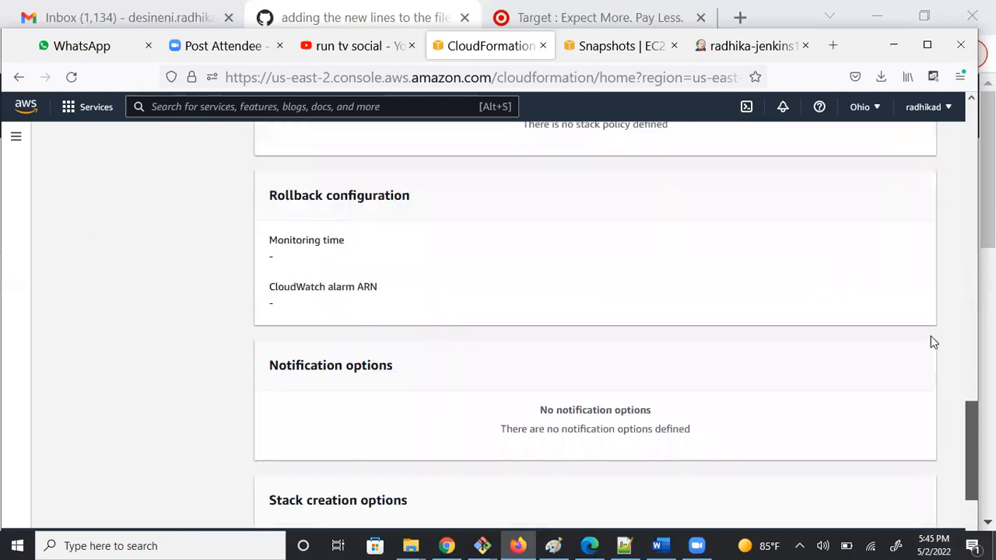
{"action": "scroll", "coordinate": [929, 276], "scroll_direction": "up", "scroll_amount": 8}
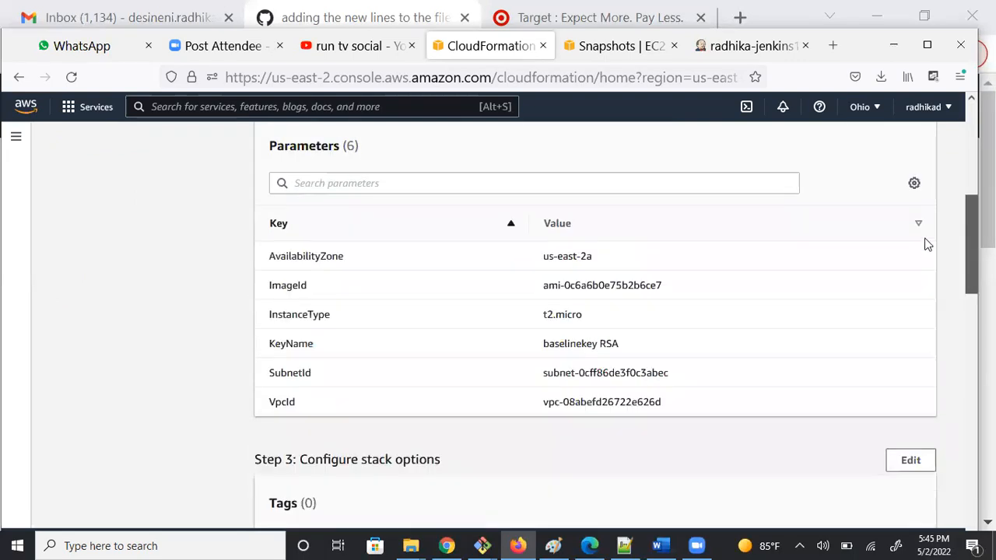
{"action": "scroll", "coordinate": [925, 237], "scroll_direction": "up", "scroll_amount": 2}
{"action": "left_click_drag", "start_coordinate": [923, 226], "coordinate": [924, 223]}
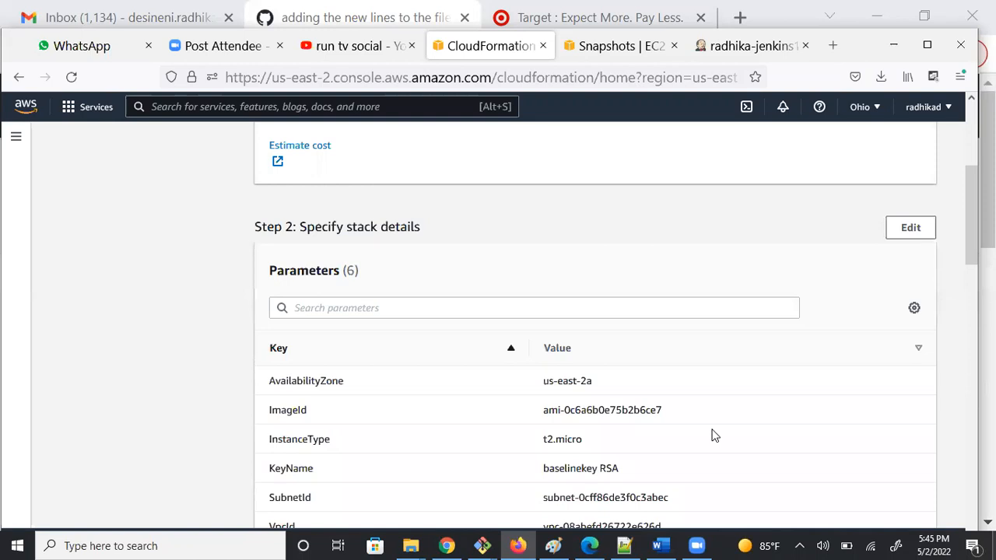
{"action": "scroll", "coordinate": [714, 435], "scroll_direction": "down", "scroll_amount": 1}
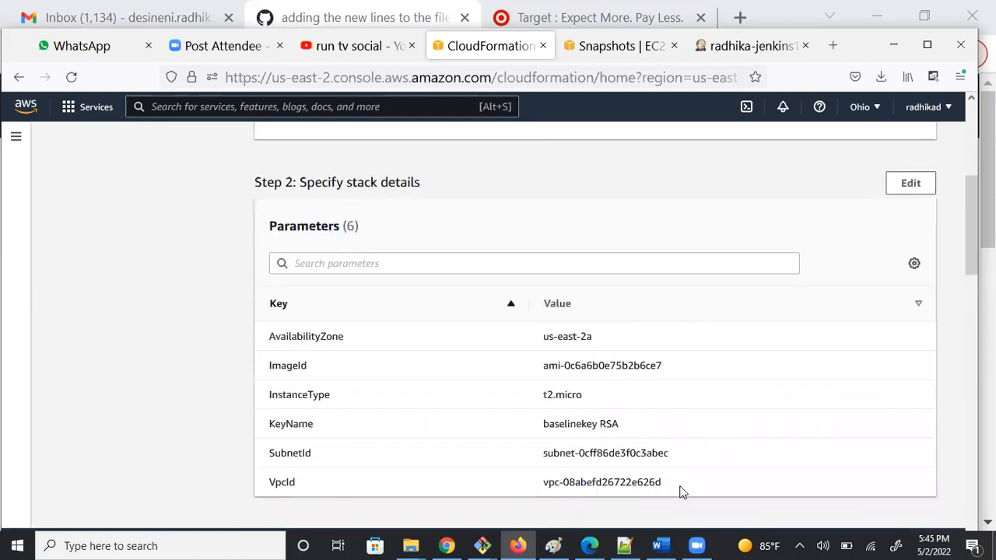
{"action": "scroll", "coordinate": [679, 492], "scroll_direction": "down", "scroll_amount": 2}
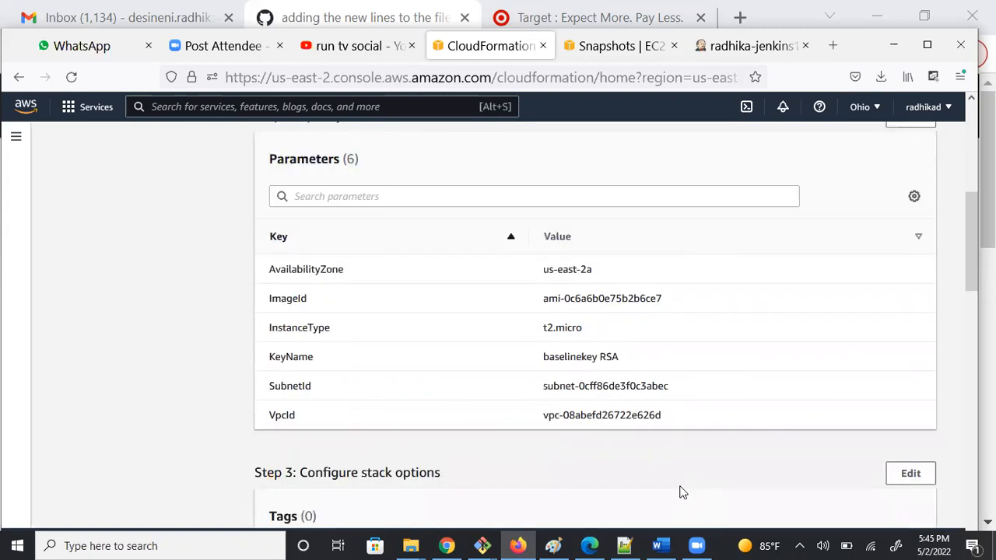
{"action": "scroll", "coordinate": [680, 491], "scroll_direction": "down", "scroll_amount": 4}
{"action": "scroll", "coordinate": [679, 492], "scroll_direction": "down", "scroll_amount": 4}
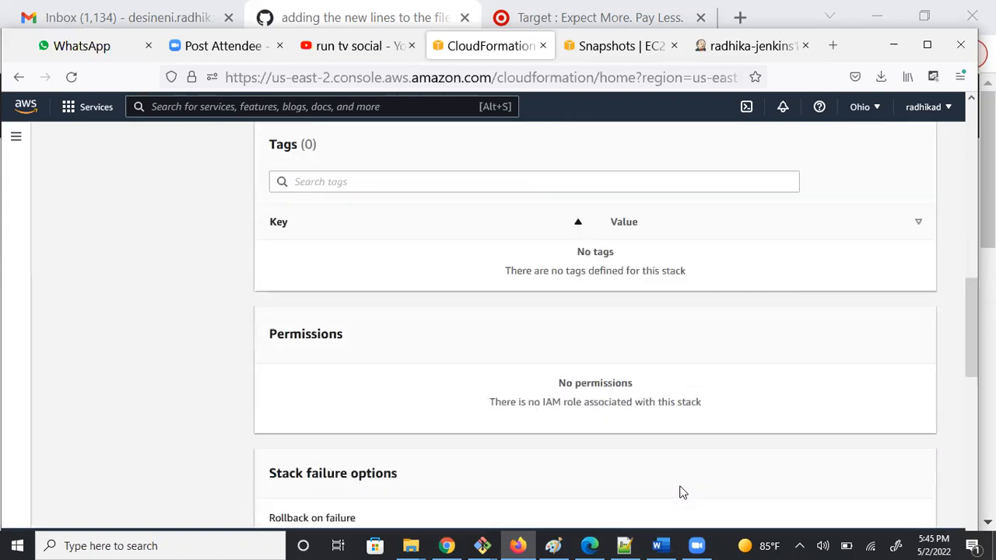
{"action": "scroll", "coordinate": [679, 492], "scroll_direction": "down", "scroll_amount": 4}
{"action": "scroll", "coordinate": [679, 491], "scroll_direction": "down", "scroll_amount": 5}
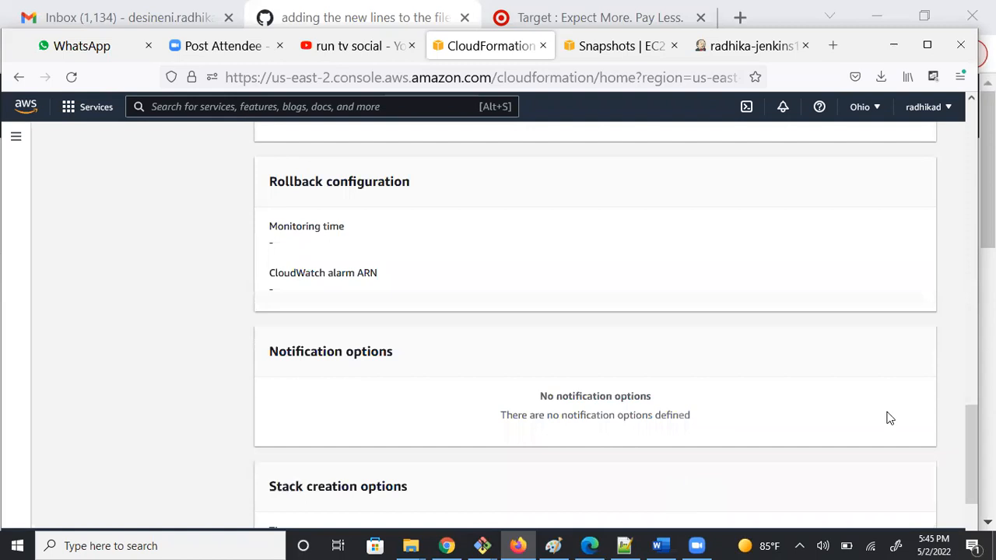
Step: Submit defaultstack for creation and refresh its event list to follow the progress
{"action": "scroll", "coordinate": [902, 506], "scroll_direction": "down", "scroll_amount": 3}
{"action": "left_click", "coordinate": [883, 510]}
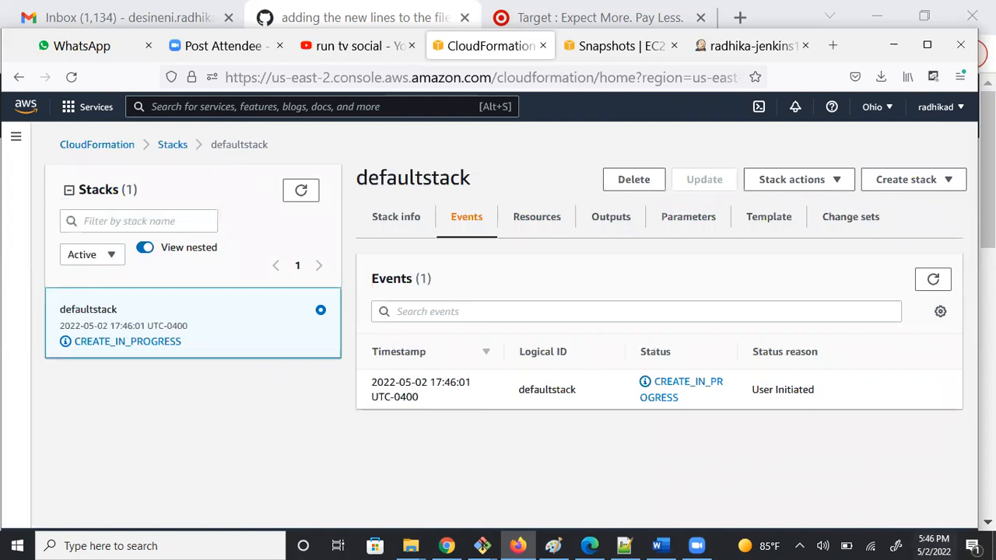
{"action": "left_click", "coordinate": [934, 286]}
{"action": "left_click", "coordinate": [933, 285]}
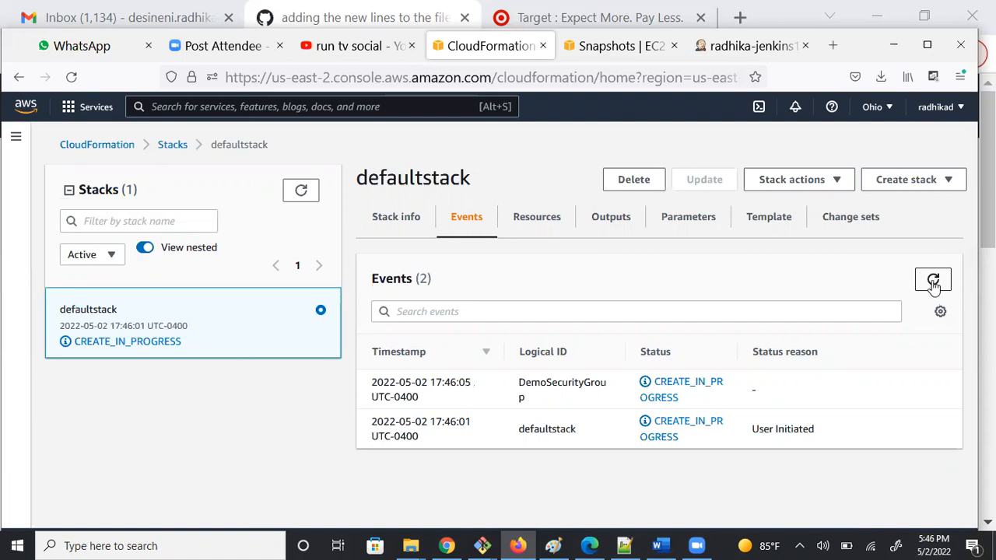
{"action": "left_click", "coordinate": [933, 285]}
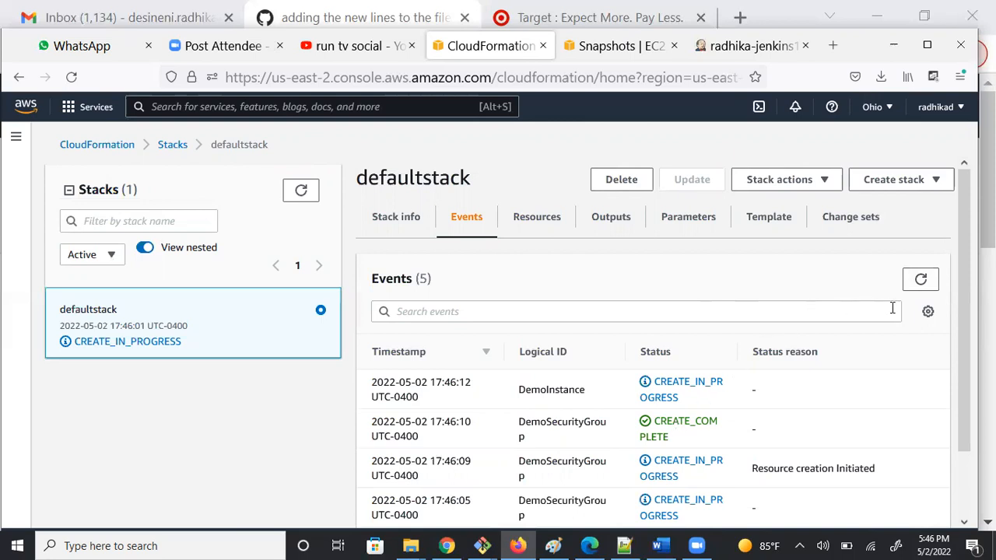
{"action": "left_click", "coordinate": [918, 282]}
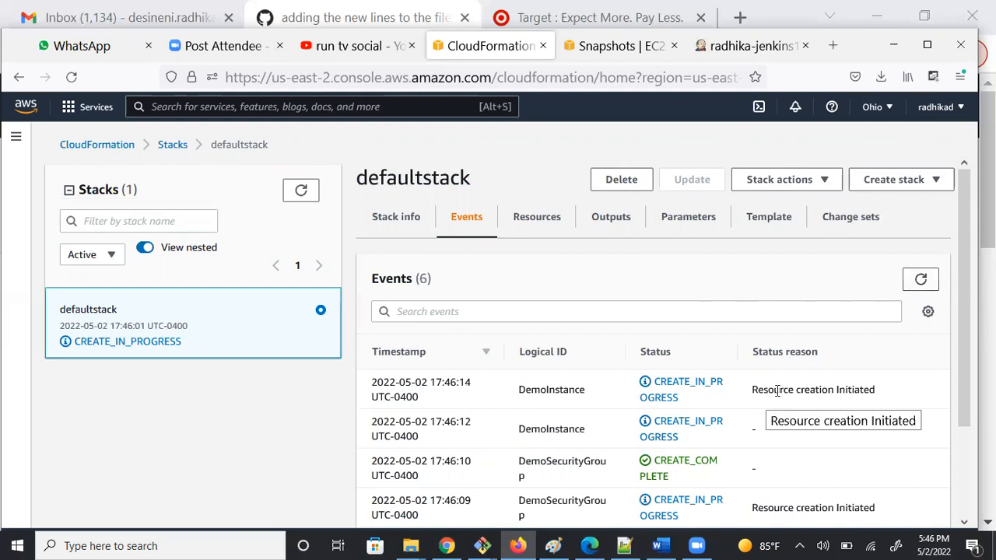
Step: Check defaultstack's resources and refreshed events to follow the creation of the demo instance and security group
{"action": "left_click", "coordinate": [532, 226]}
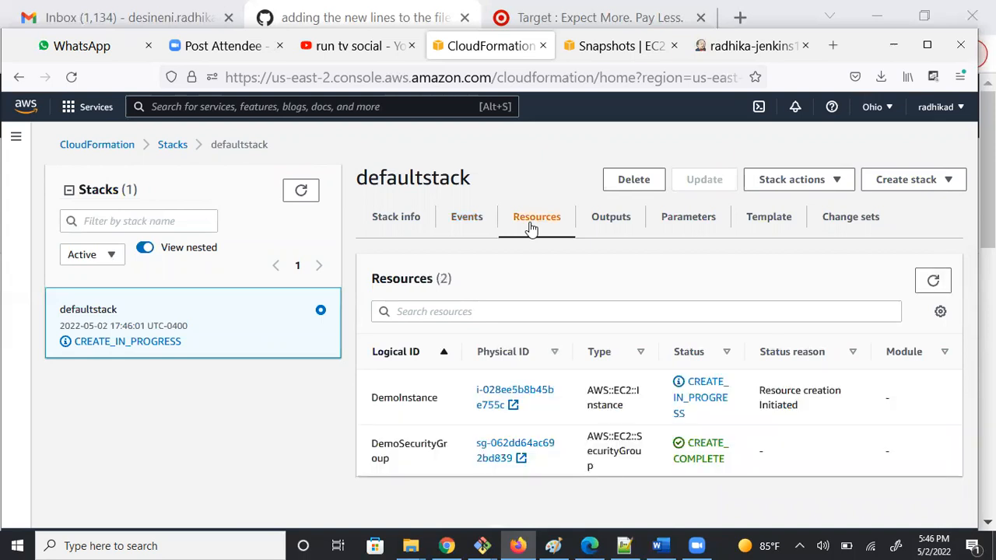
{"action": "left_click", "coordinate": [469, 222]}
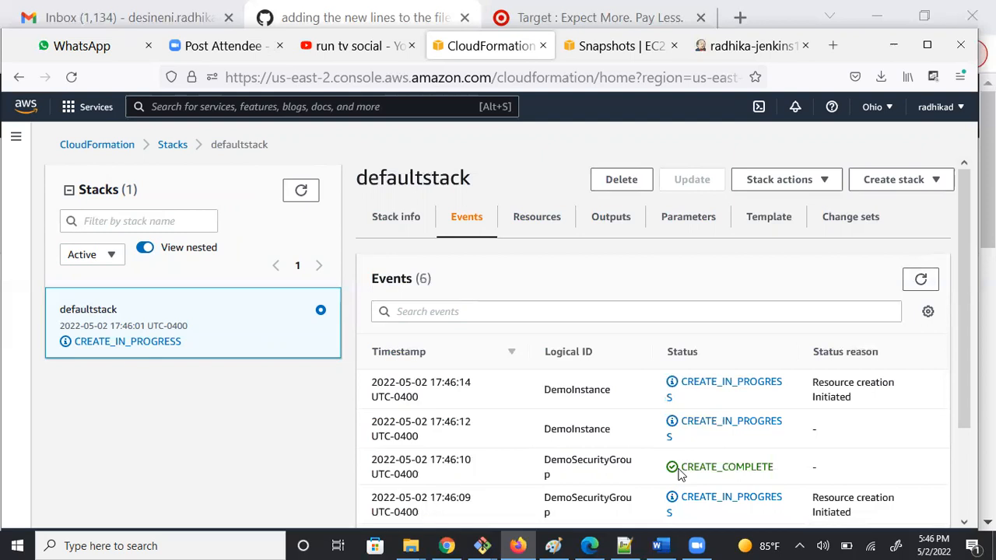
{"action": "scroll", "coordinate": [709, 477], "scroll_direction": "down", "scroll_amount": 1}
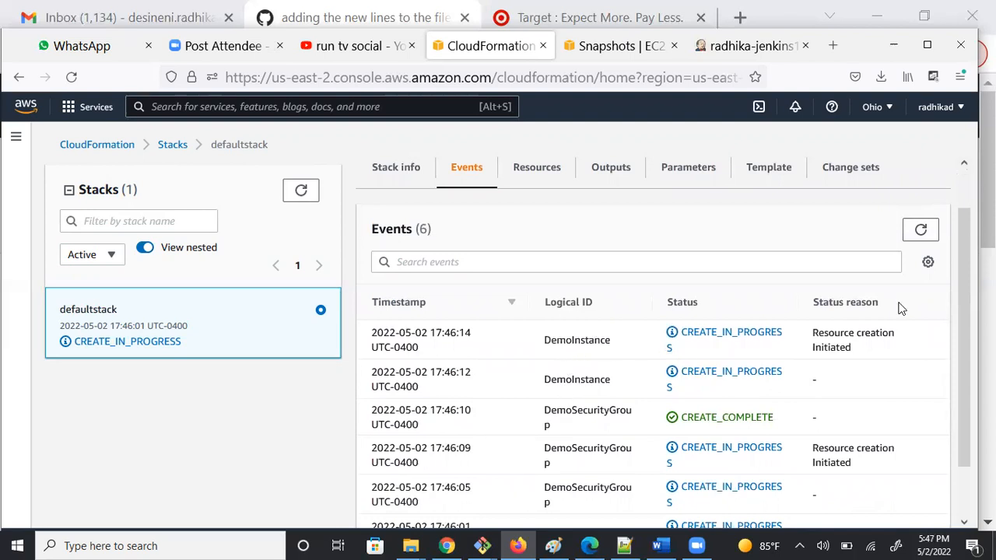
{"action": "left_click", "coordinate": [918, 238]}
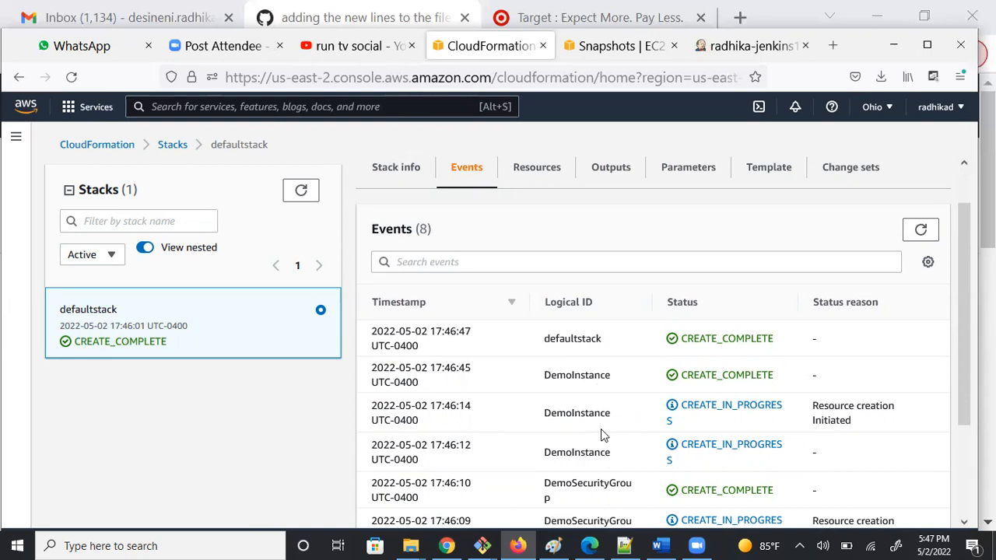
{"action": "left_click", "coordinate": [535, 166]}
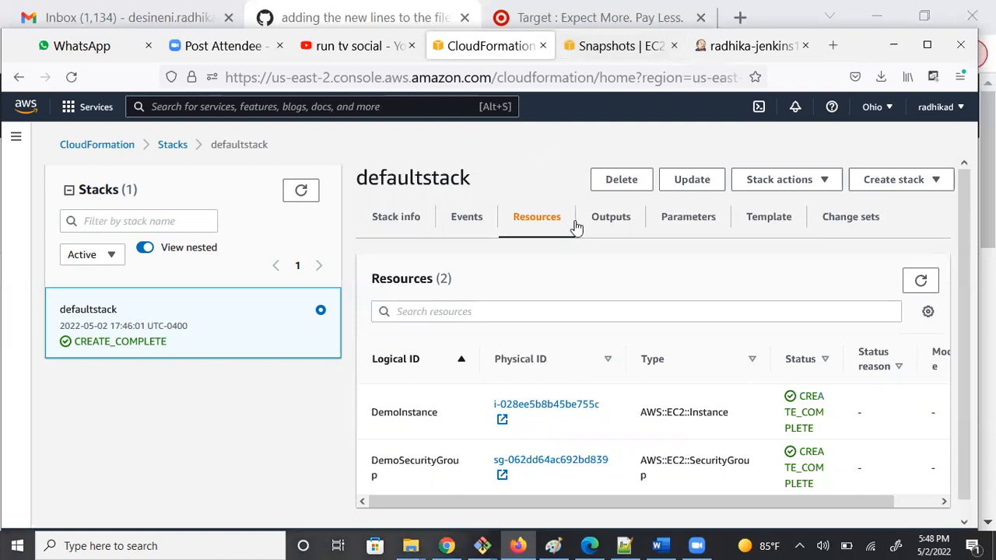
Step: Open the AWS console home in a new browser tab and go to the EC2 Instances list
{"action": "right_click", "coordinate": [23, 121]}
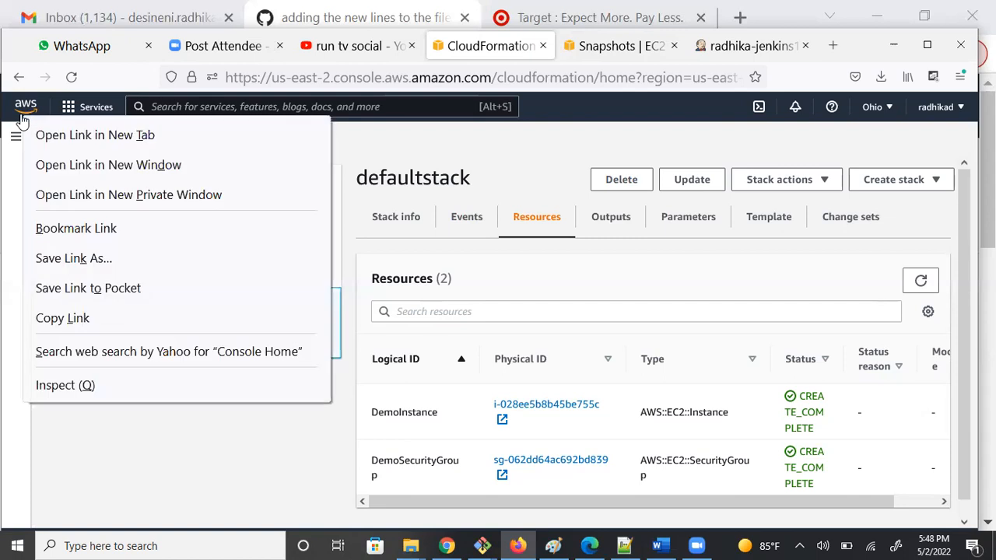
{"action": "left_click", "coordinate": [44, 135]}
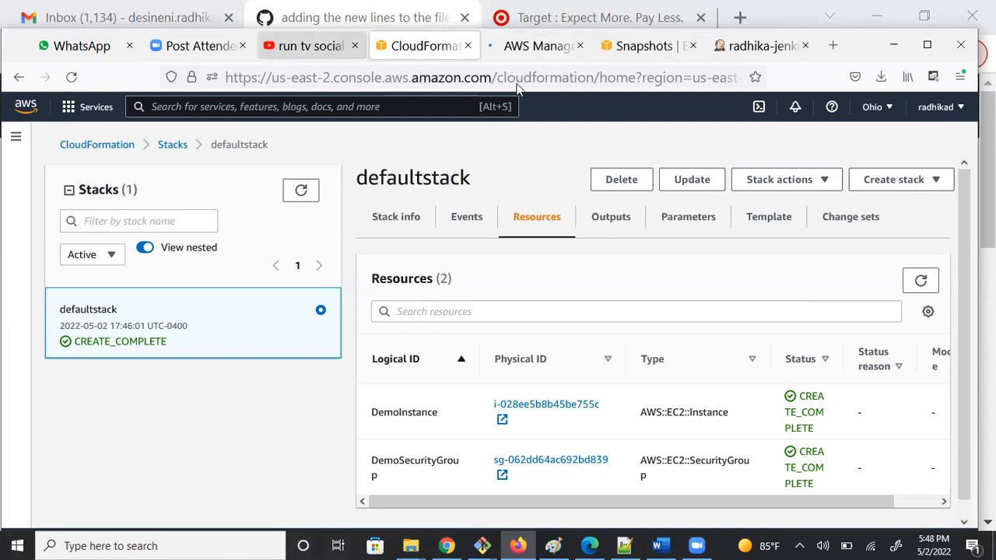
{"action": "left_click", "coordinate": [544, 50]}
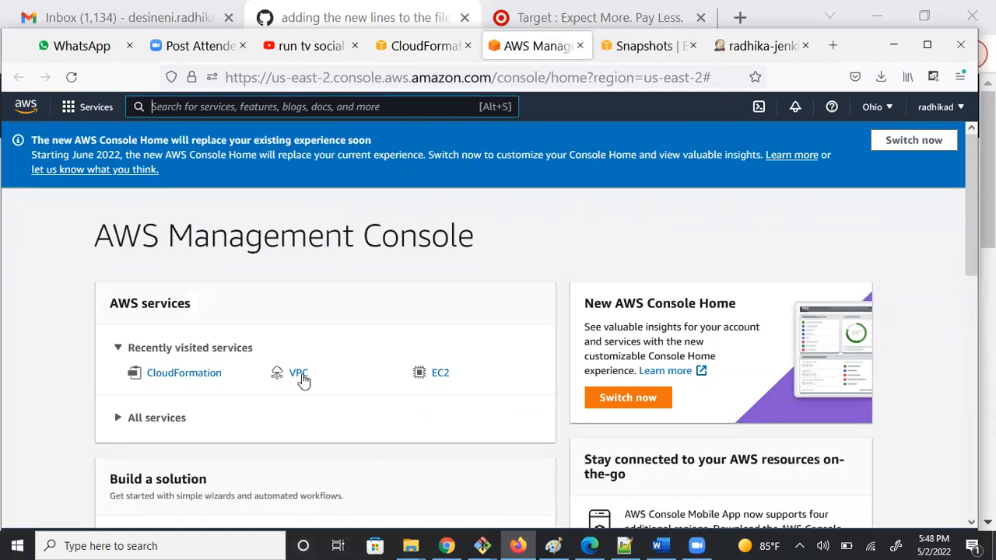
{"action": "left_click", "coordinate": [442, 375]}
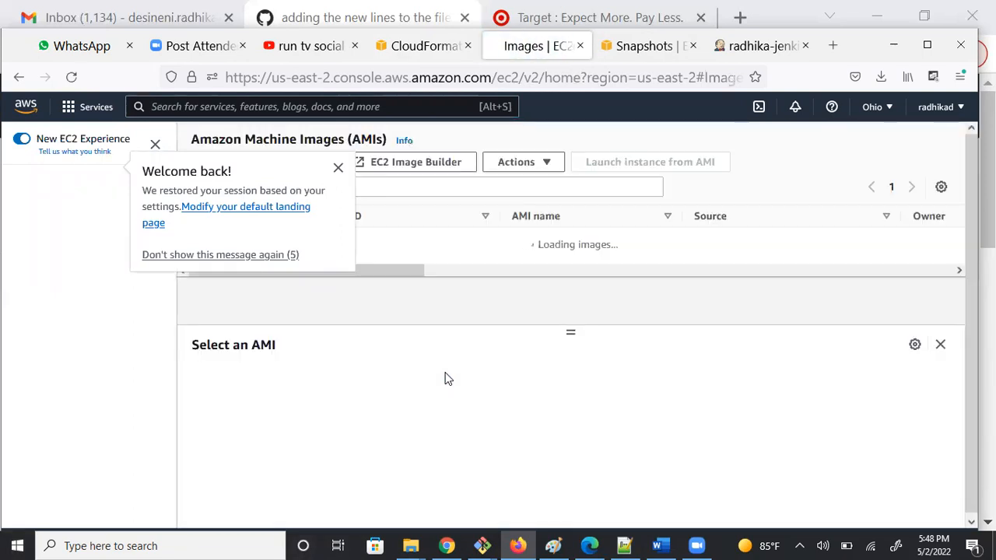
{"action": "left_click", "coordinate": [339, 168]}
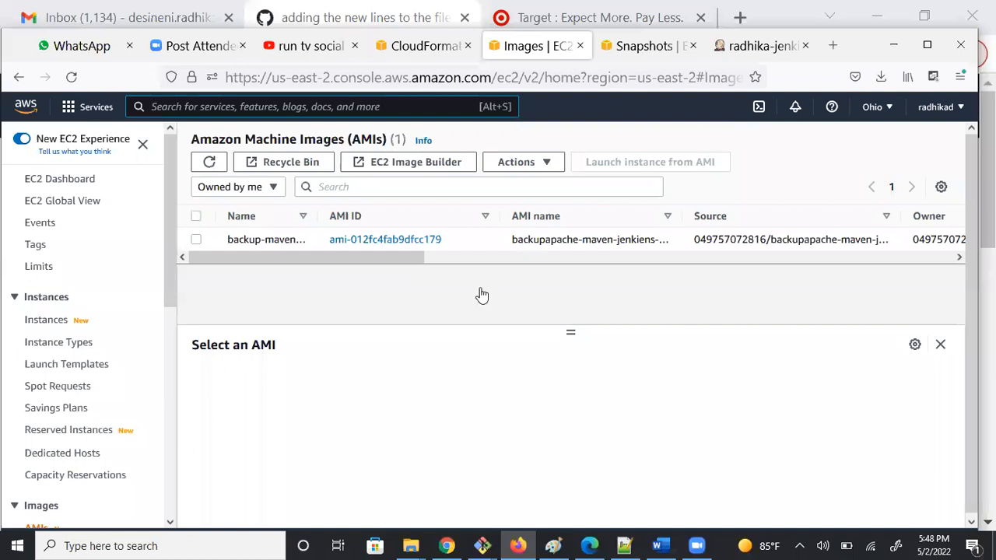
{"action": "left_click", "coordinate": [41, 321]}
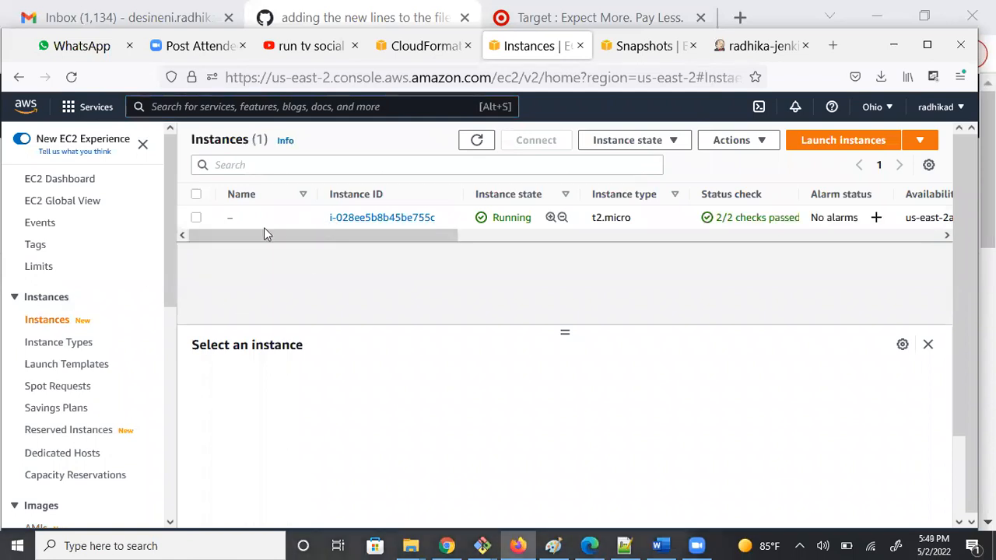
Step: Select the running instance, compare its ID with defaultstack's resources, and examine its instance summary
{"action": "left_click", "coordinate": [195, 218]}
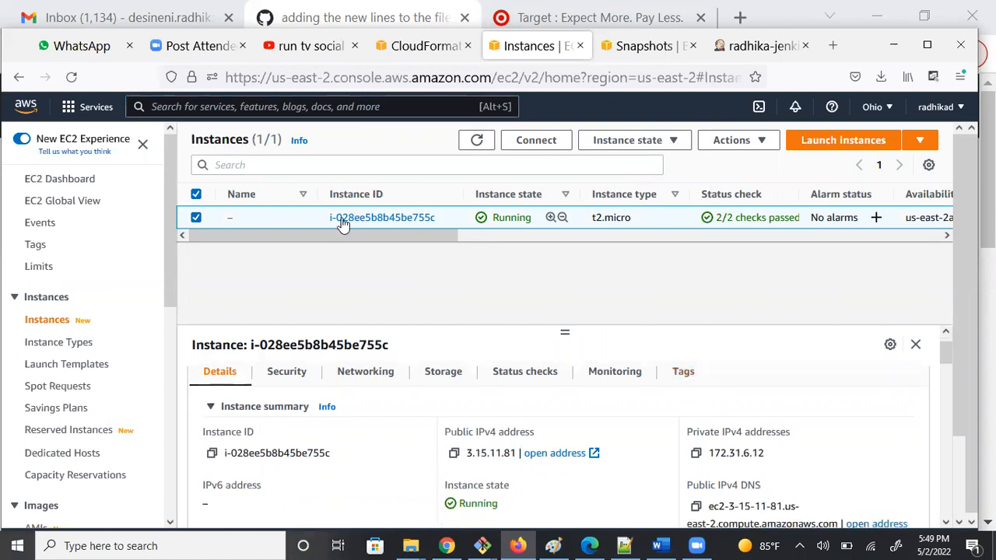
{"action": "left_click", "coordinate": [407, 48]}
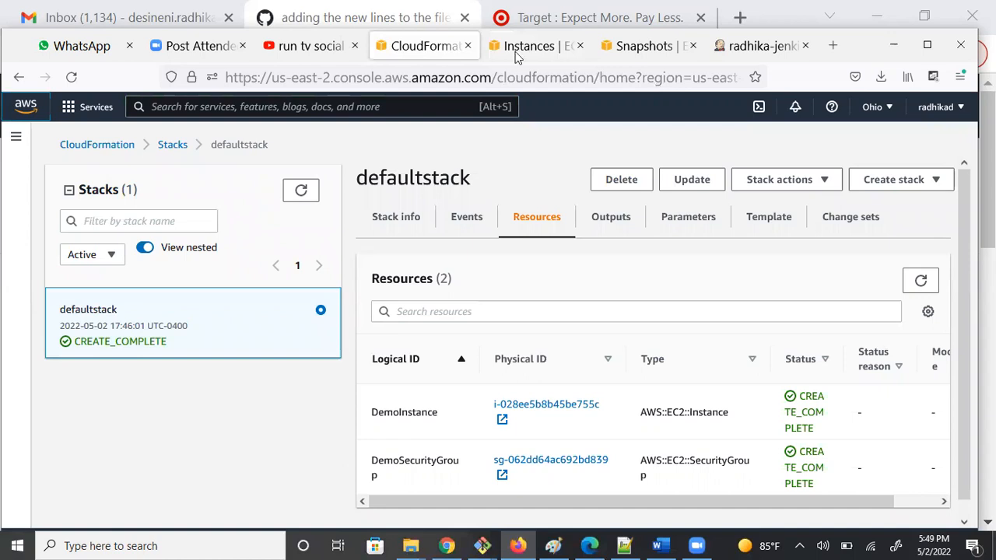
{"action": "key", "text": "ctrl+Tab"}
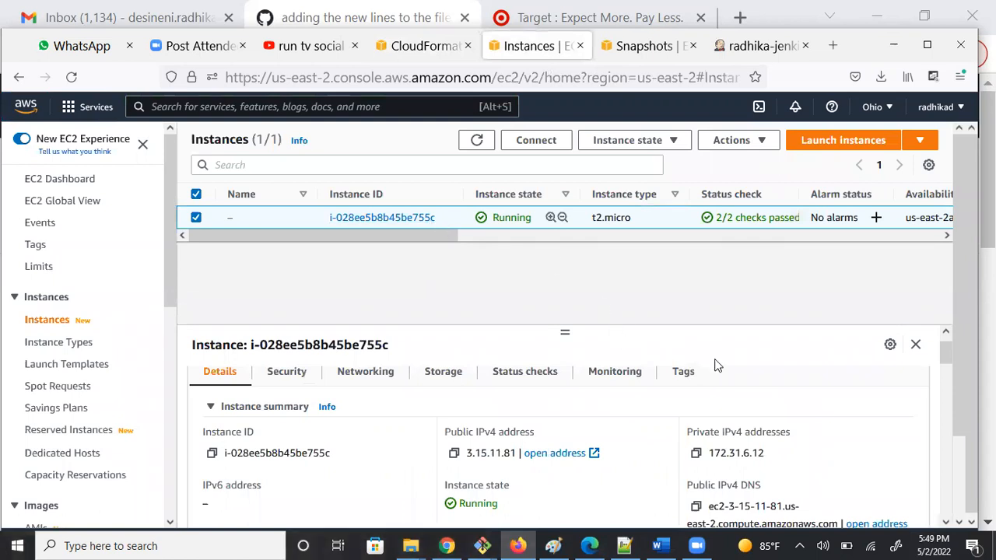
{"action": "scroll", "coordinate": [721, 373], "scroll_direction": "down", "scroll_amount": 2}
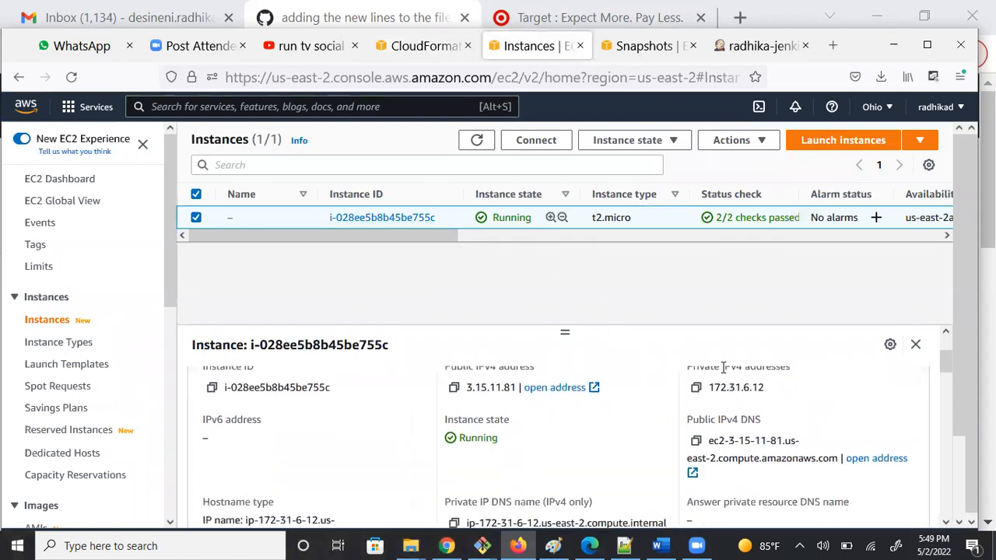
{"action": "scroll", "coordinate": [643, 508], "scroll_direction": "up", "scroll_amount": 3}
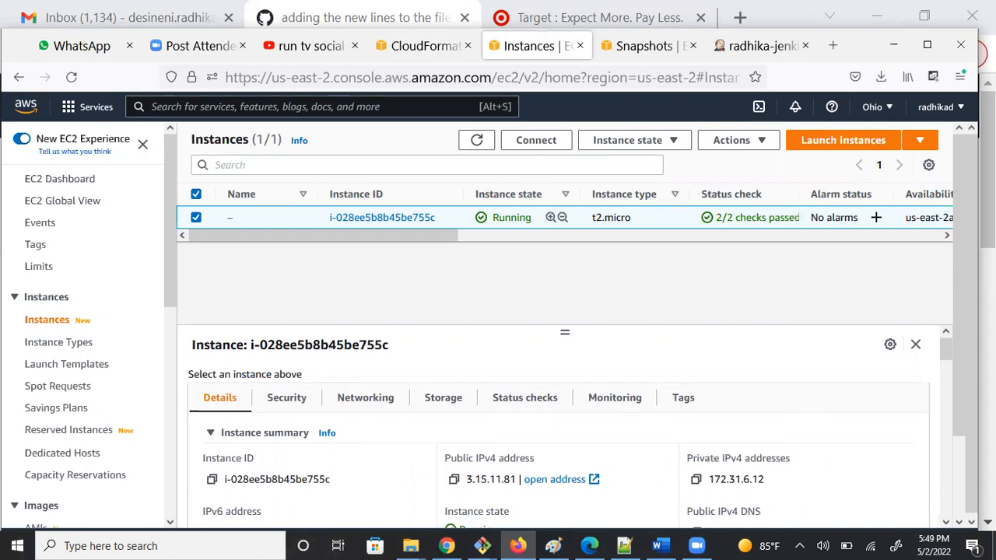
Step: Start a manual instance launch with the 64-bit (x86) Amazon Linux 2 AMI (HVM) - Kernel 5.10 and t2.micro, proceeding to the launch review
{"action": "left_click", "coordinate": [819, 146]}
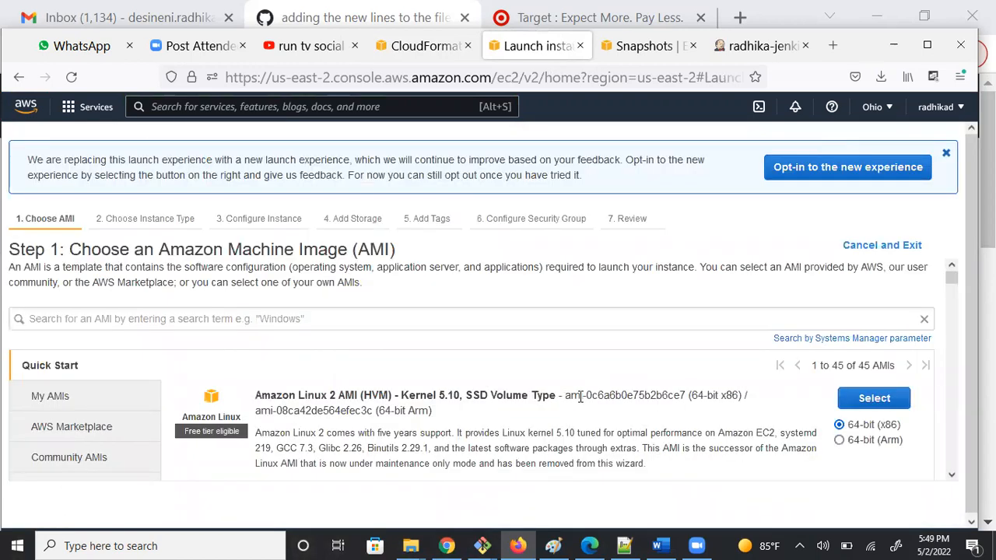
{"action": "left_click", "coordinate": [863, 400]}
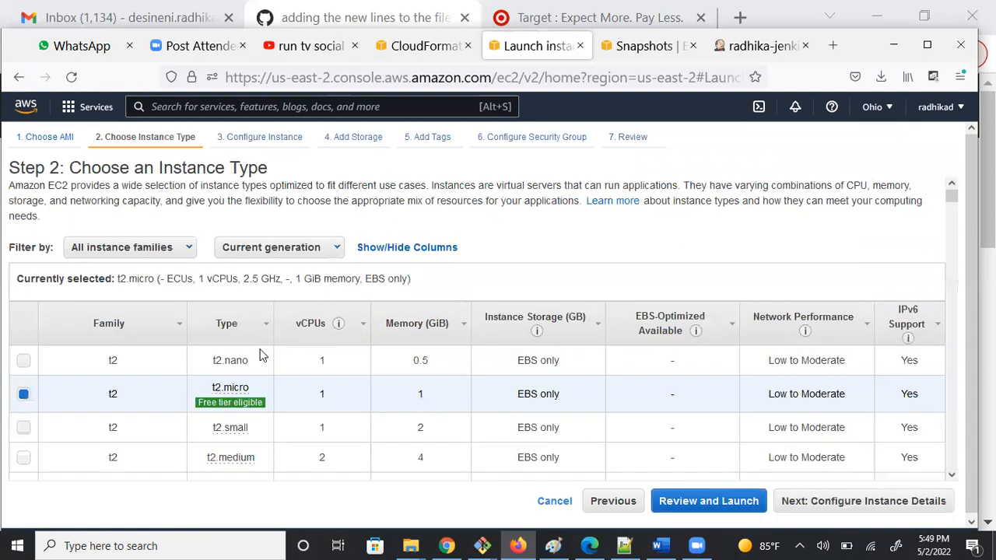
{"action": "left_click", "coordinate": [708, 501]}
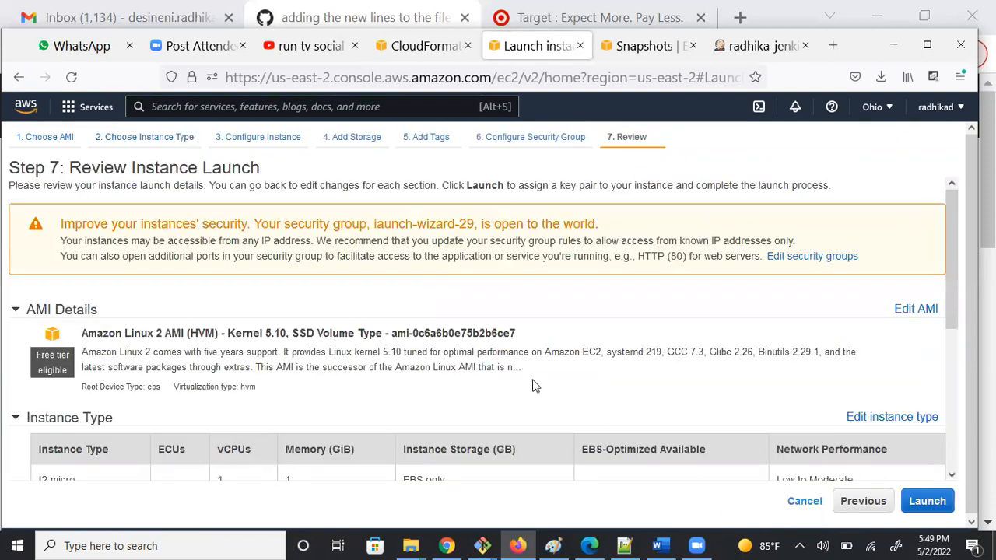
Step: Examine the AMI, instance type and security group on the launch review, and view the security group configuration
{"action": "scroll", "coordinate": [535, 387], "scroll_direction": "down", "scroll_amount": 2}
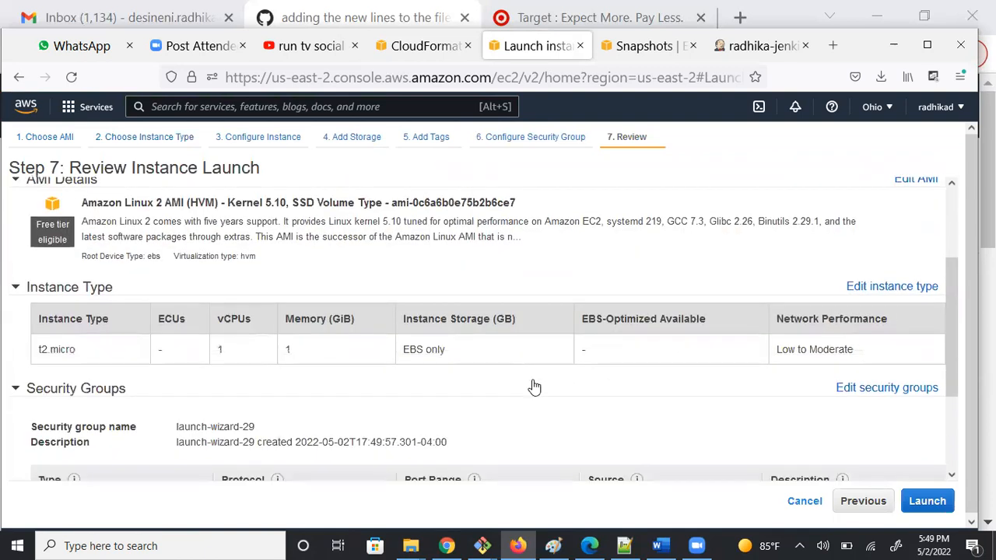
{"action": "scroll", "coordinate": [534, 387], "scroll_direction": "up", "scroll_amount": 1}
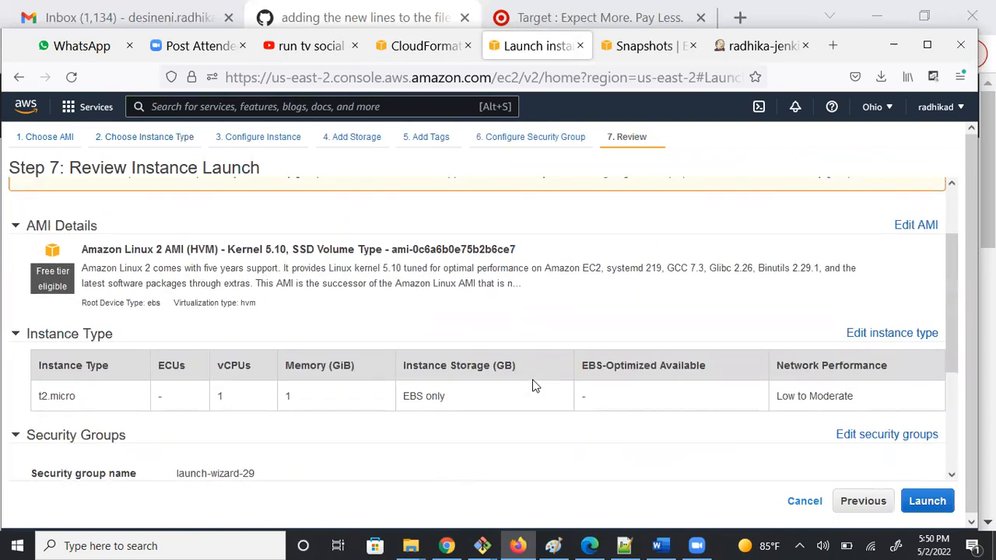
{"action": "scroll", "coordinate": [535, 387], "scroll_direction": "down", "scroll_amount": 1}
{"action": "scroll", "coordinate": [534, 386], "scroll_direction": "down", "scroll_amount": 1}
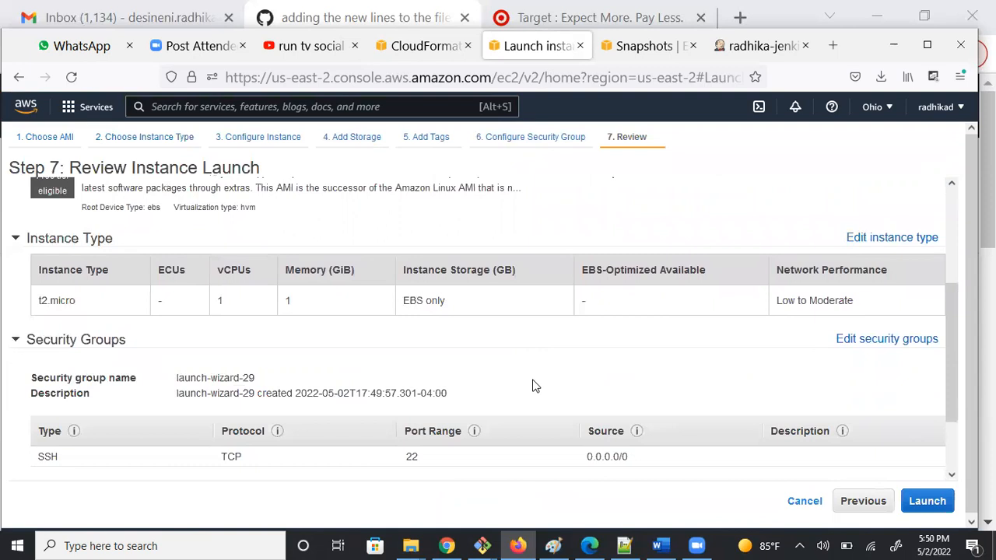
{"action": "scroll", "coordinate": [535, 387], "scroll_direction": "up", "scroll_amount": 1}
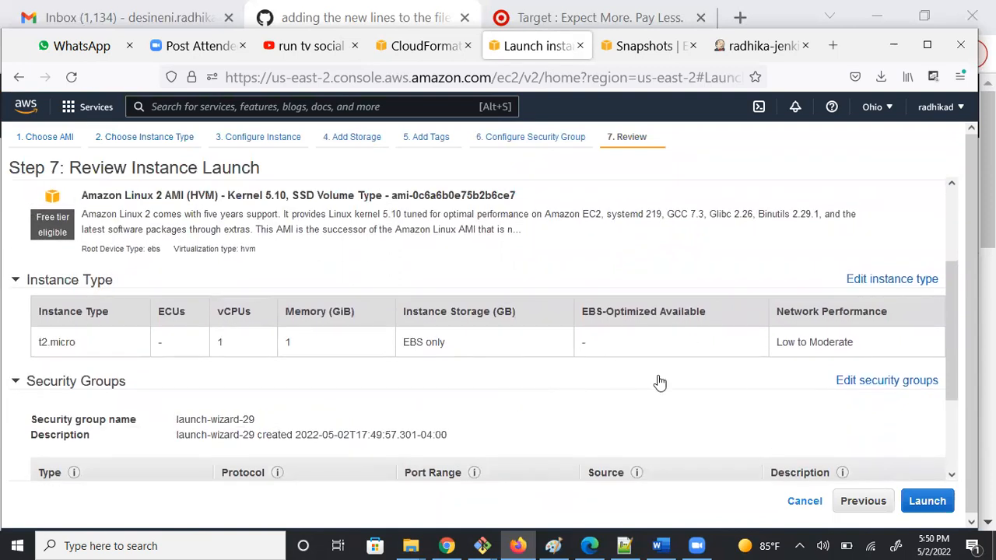
{"action": "triple_click", "coordinate": [520, 147]}
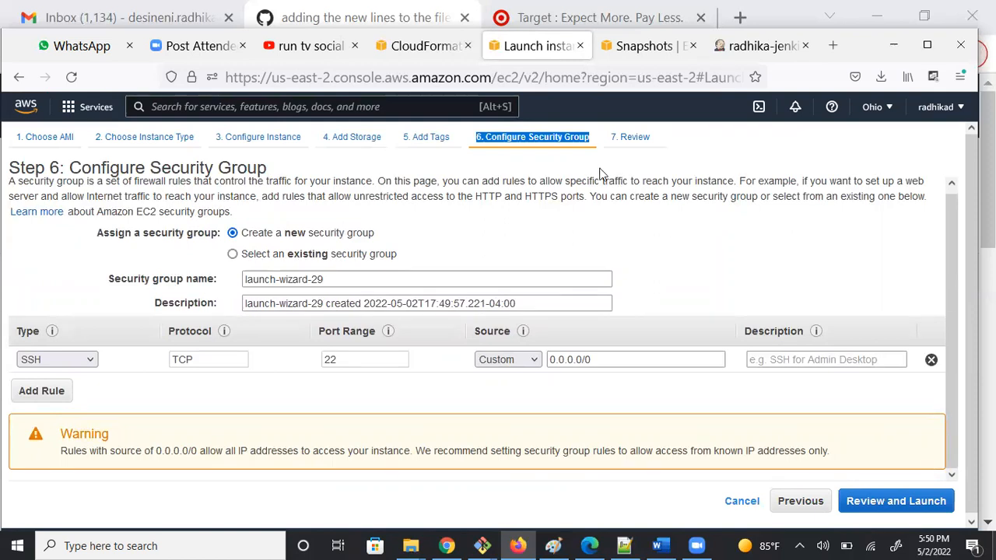
Step: Return to defaultstack in CloudFormation and review its resources and full event history
{"action": "left_click", "coordinate": [426, 48]}
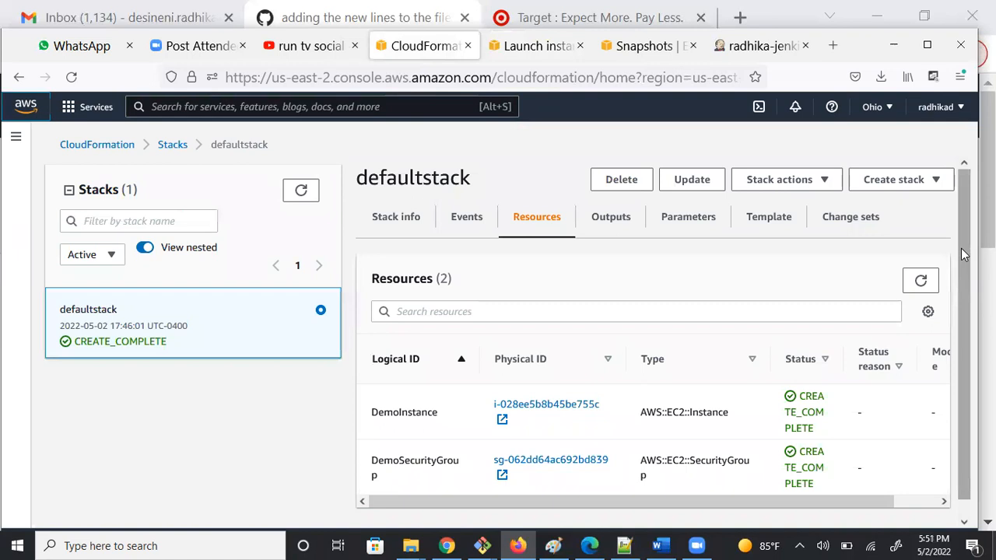
{"action": "left_click_drag", "start_coordinate": [961, 252], "coordinate": [962, 274]}
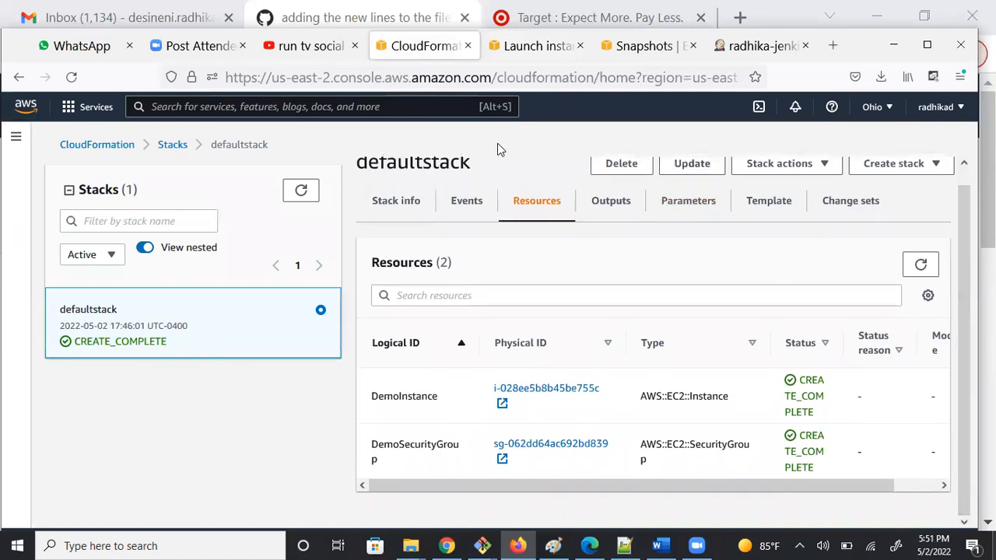
{"action": "left_click", "coordinate": [457, 206]}
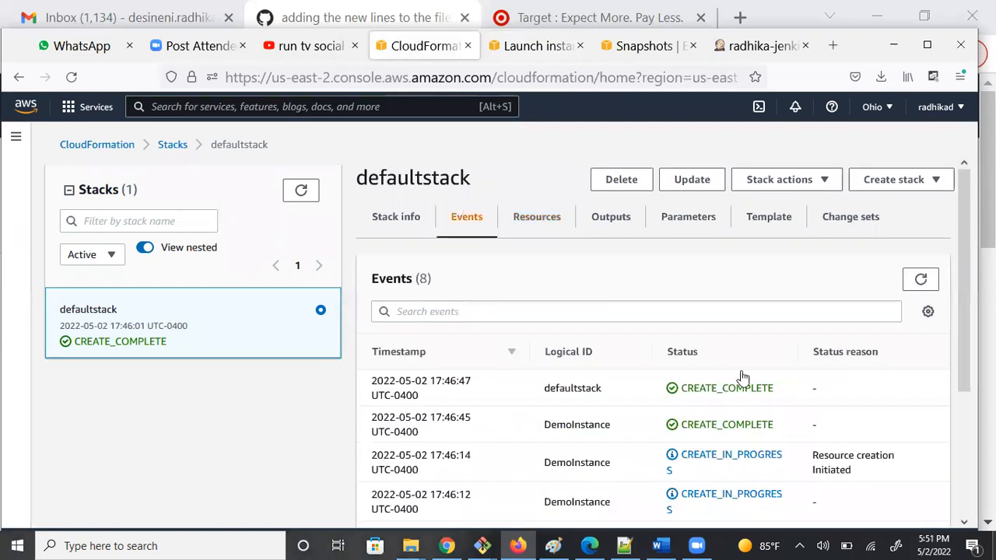
{"action": "left_click_drag", "start_coordinate": [964, 334], "coordinate": [952, 402]}
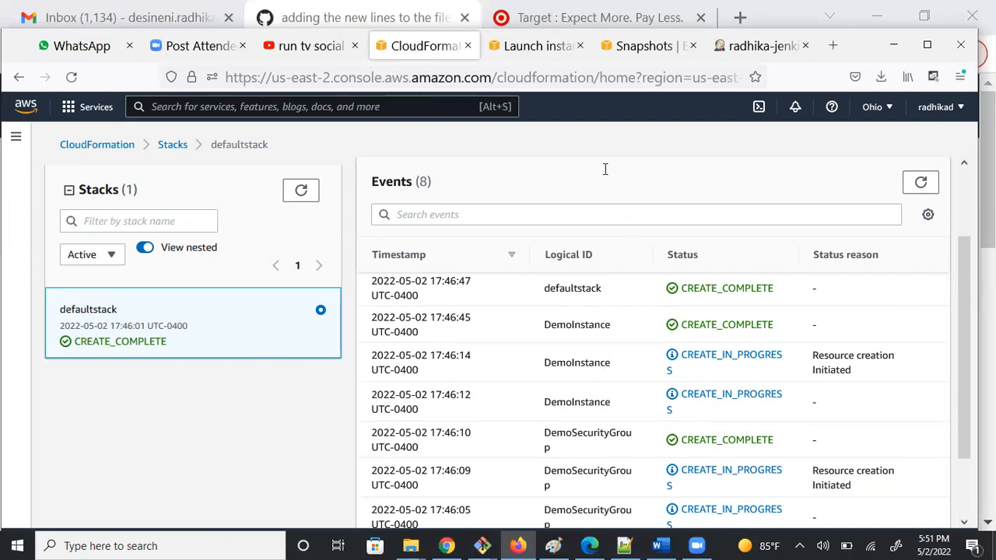
Step: Leave the manual launch wizard for the EC2 instances list, dismiss the welcome notice, and enlarge the list area above the details pane
{"action": "left_click", "coordinate": [539, 46]}
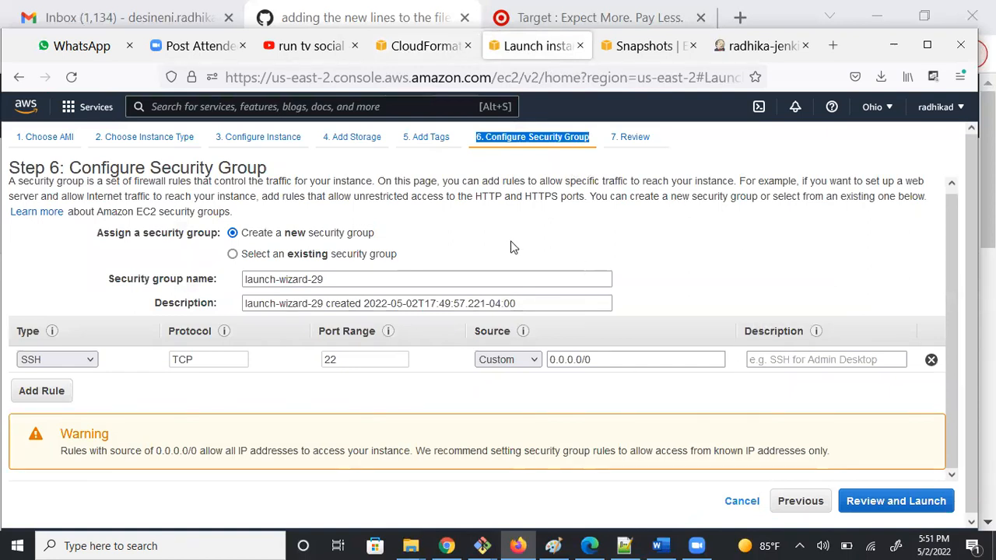
{"action": "left_click", "coordinate": [163, 105]}
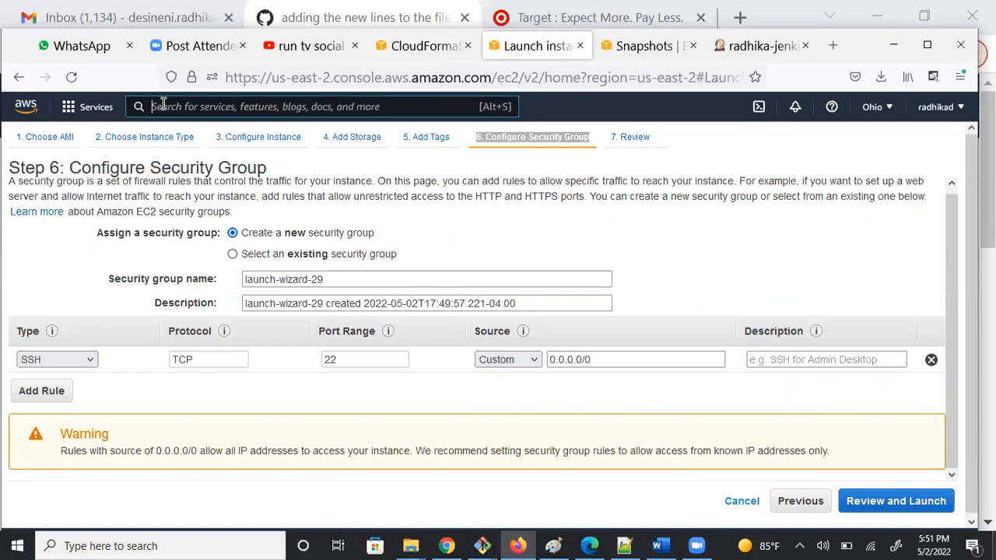
{"action": "type", "text": "ec2"}
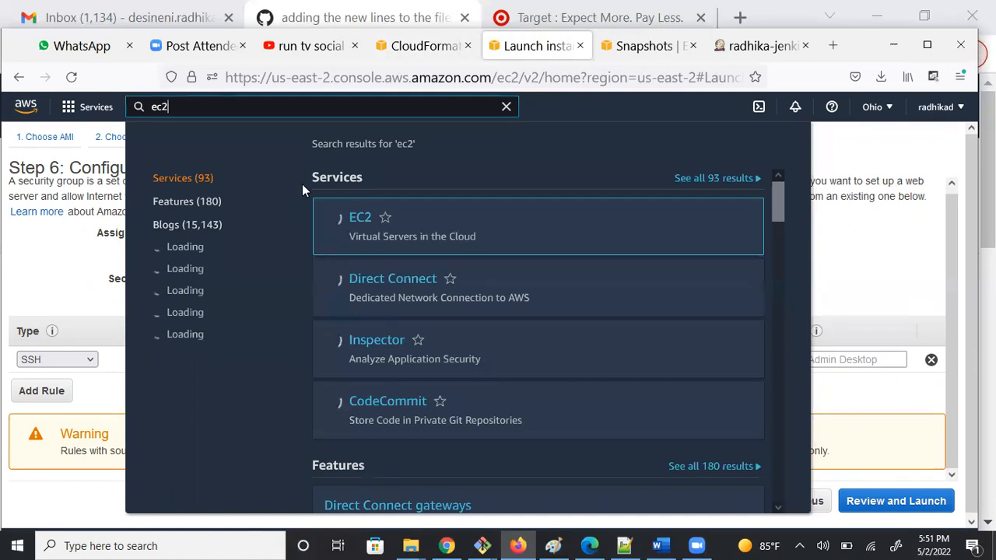
{"action": "left_click", "coordinate": [359, 225]}
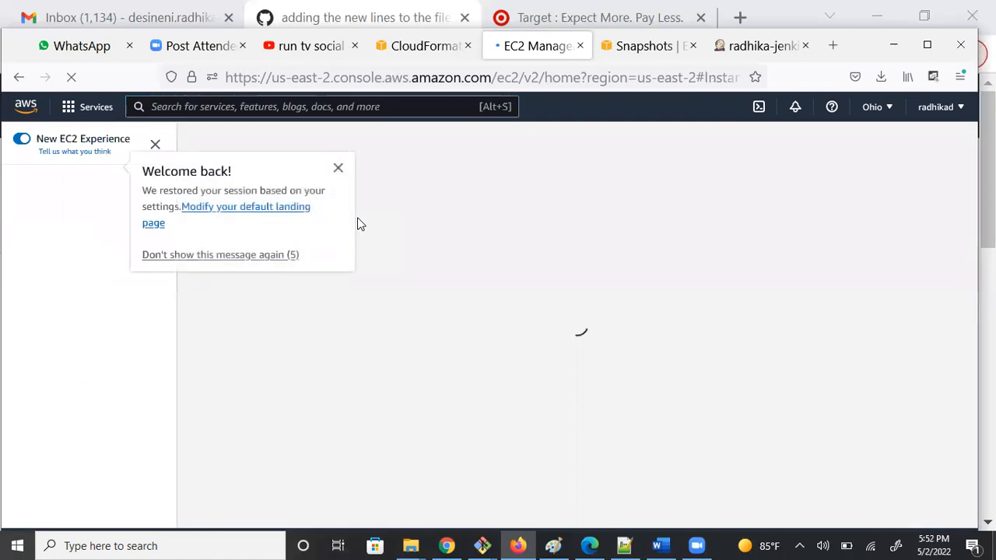
{"action": "left_click", "coordinate": [339, 171]}
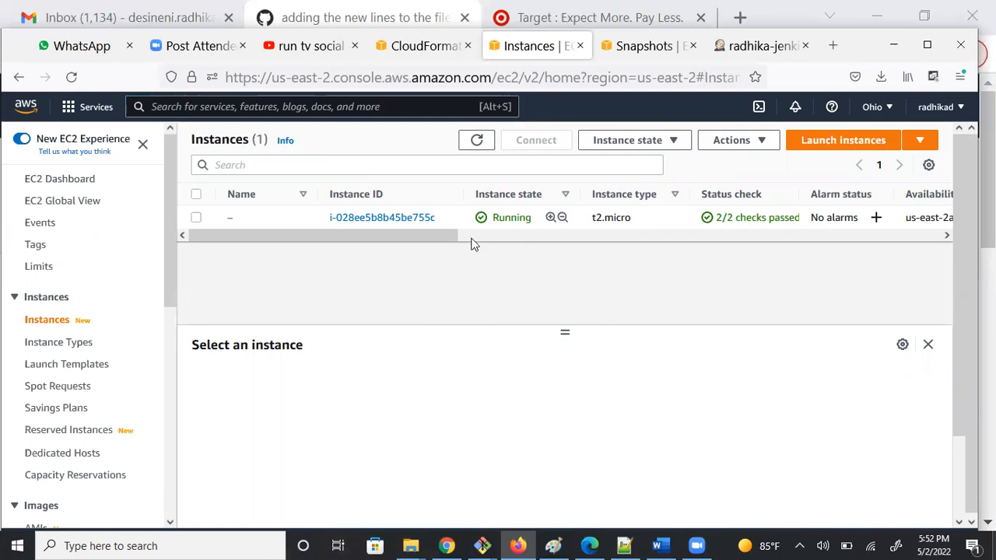
{"action": "left_click_drag", "start_coordinate": [566, 336], "coordinate": [578, 475]}
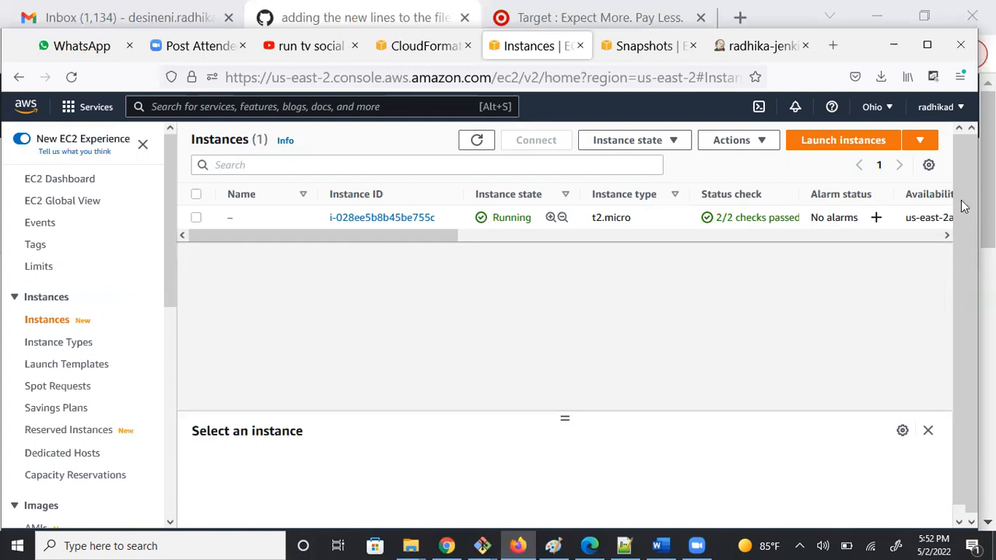
{"action": "scroll", "coordinate": [957, 179], "scroll_direction": "down", "scroll_amount": 1}
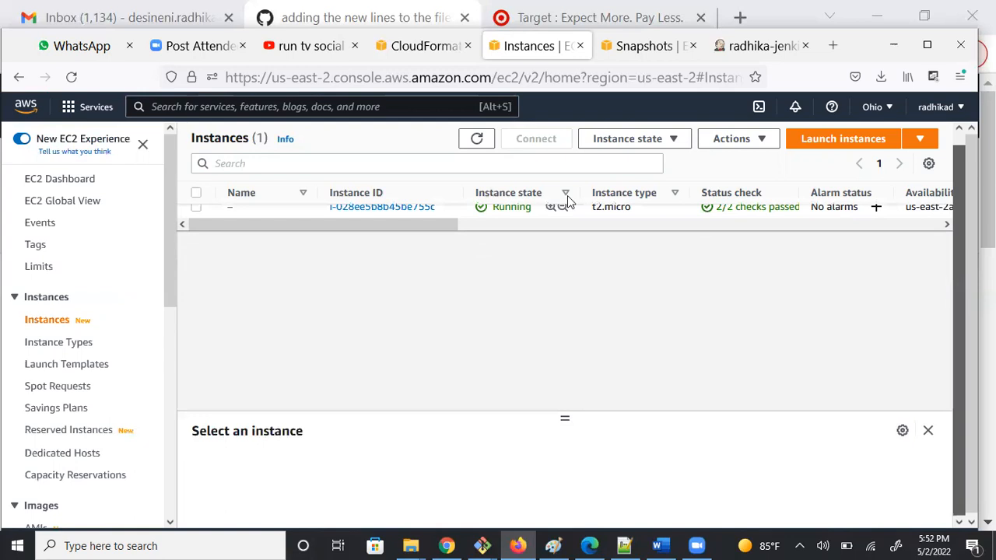
{"action": "scroll", "coordinate": [565, 195], "scroll_direction": "up", "scroll_amount": 1}
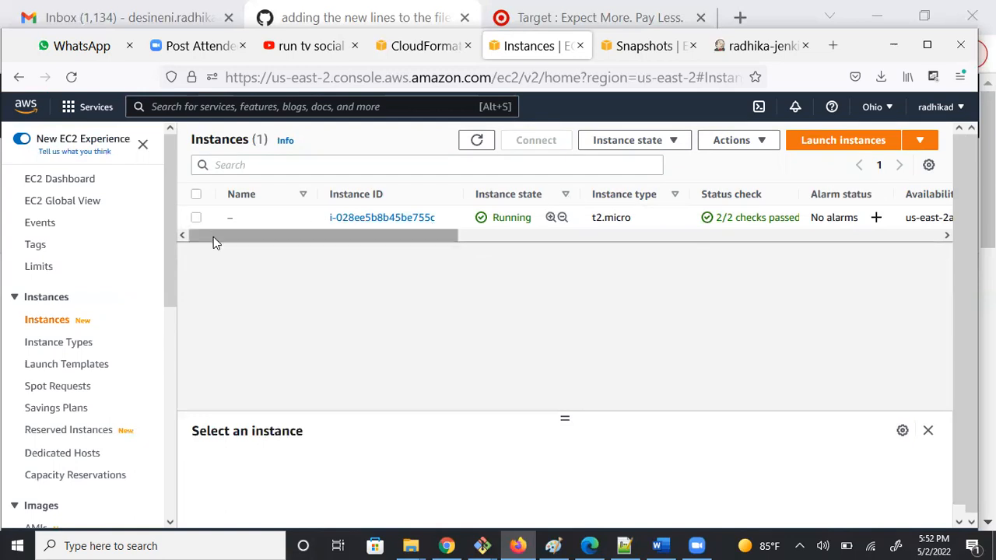
Step: Return to defaultstack in CloudFormation, view its stack info overview, and open its Stack ID link
{"action": "left_click", "coordinate": [415, 49]}
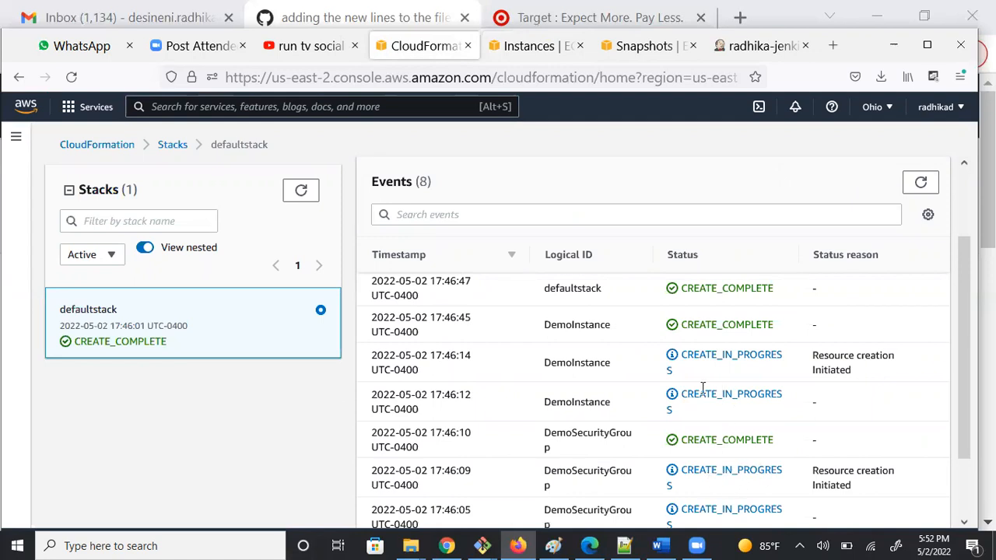
{"action": "left_click_drag", "start_coordinate": [959, 350], "coordinate": [962, 326]}
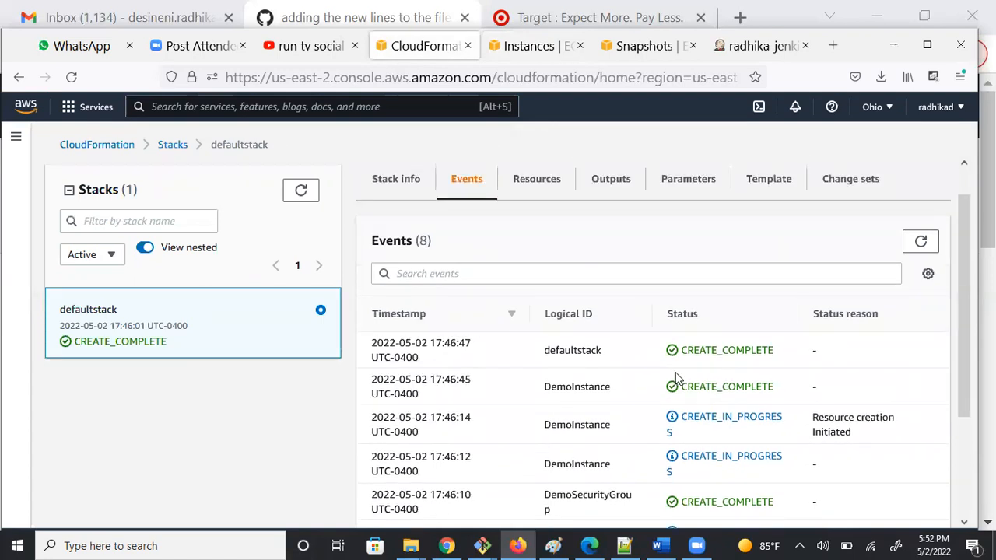
{"action": "left_click", "coordinate": [396, 179]}
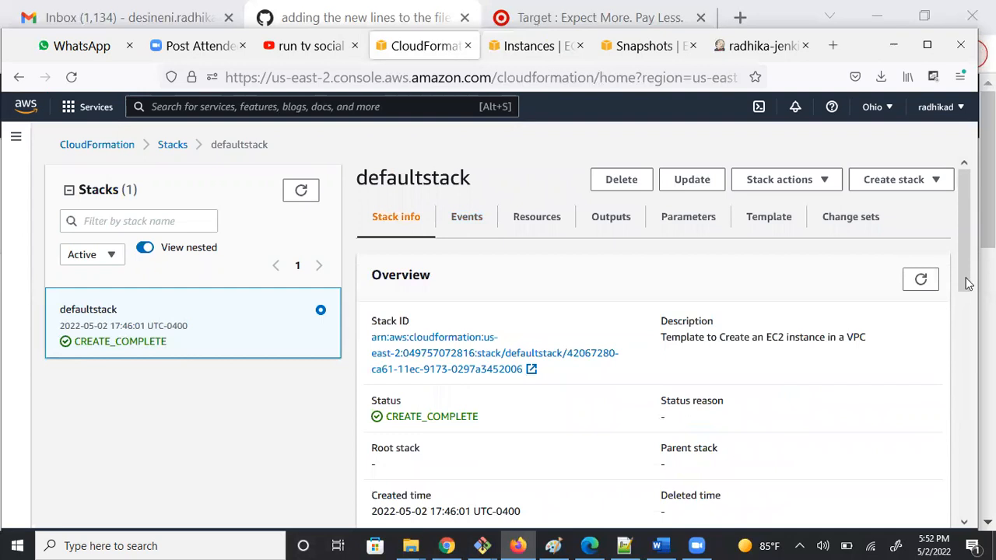
{"action": "scroll", "coordinate": [960, 301], "scroll_direction": "down", "scroll_amount": 2}
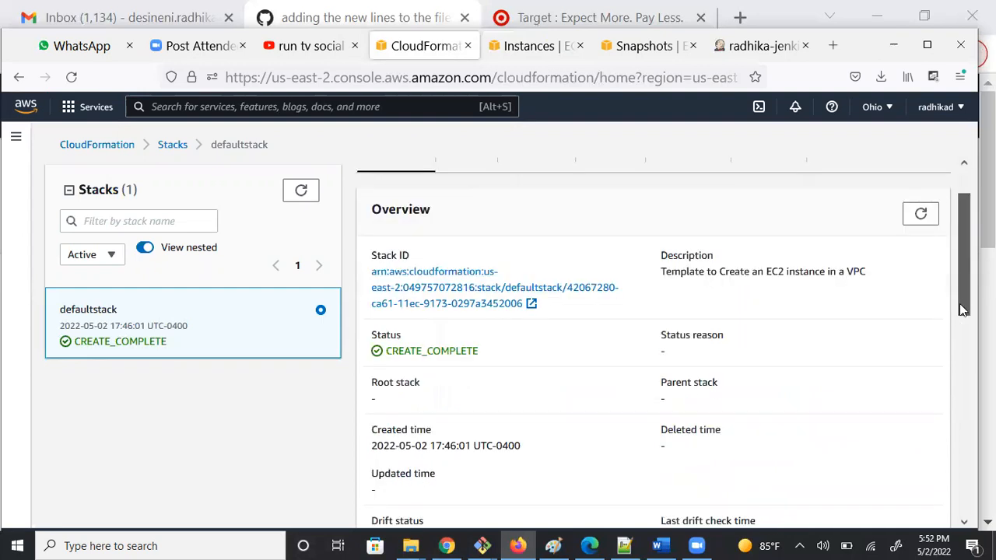
{"action": "scroll", "coordinate": [959, 305], "scroll_direction": "down", "scroll_amount": 1}
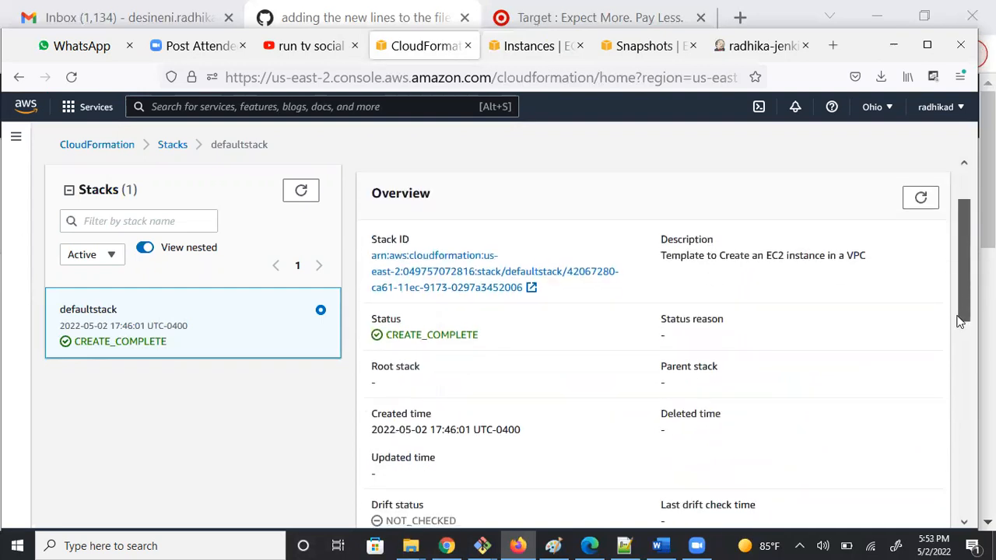
{"action": "scroll", "coordinate": [960, 315], "scroll_direction": "down", "scroll_amount": 1}
{"action": "left_click", "coordinate": [498, 252]}
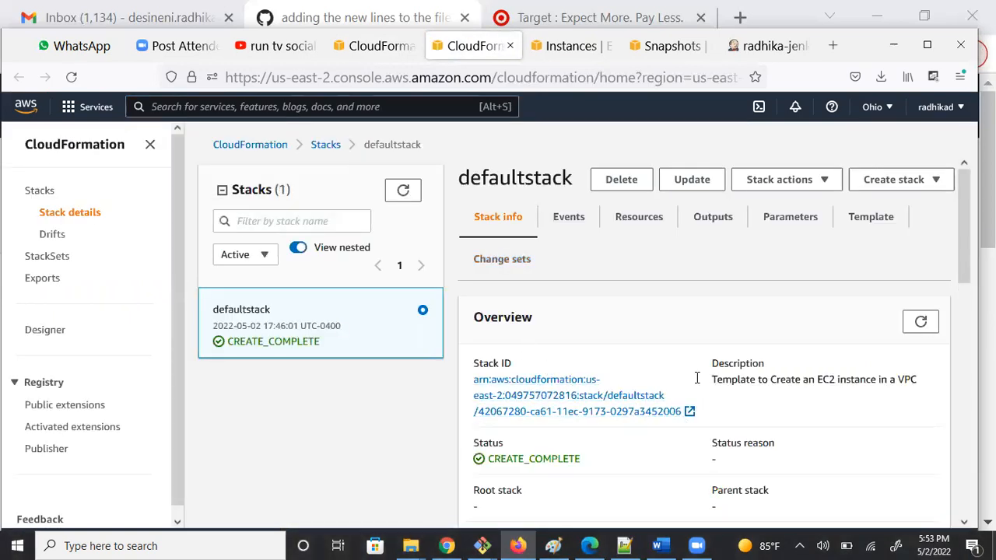
Step: Examine defaultstack's full stack info, from the overview and tags through stack policy, rollback configuration and notification options
{"action": "left_click_drag", "start_coordinate": [962, 270], "coordinate": [961, 270]}
{"action": "scroll", "coordinate": [961, 274], "scroll_direction": "down", "scroll_amount": 2}
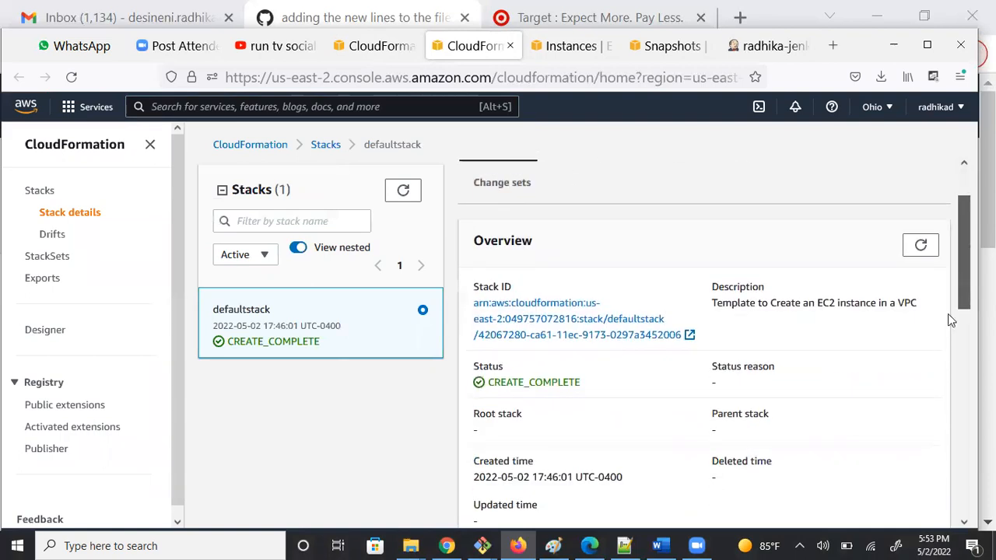
{"action": "scroll", "coordinate": [948, 326], "scroll_direction": "down", "scroll_amount": 2}
{"action": "scroll", "coordinate": [947, 339], "scroll_direction": "down", "scroll_amount": 2}
{"action": "scroll", "coordinate": [939, 363], "scroll_direction": "down", "scroll_amount": 3}
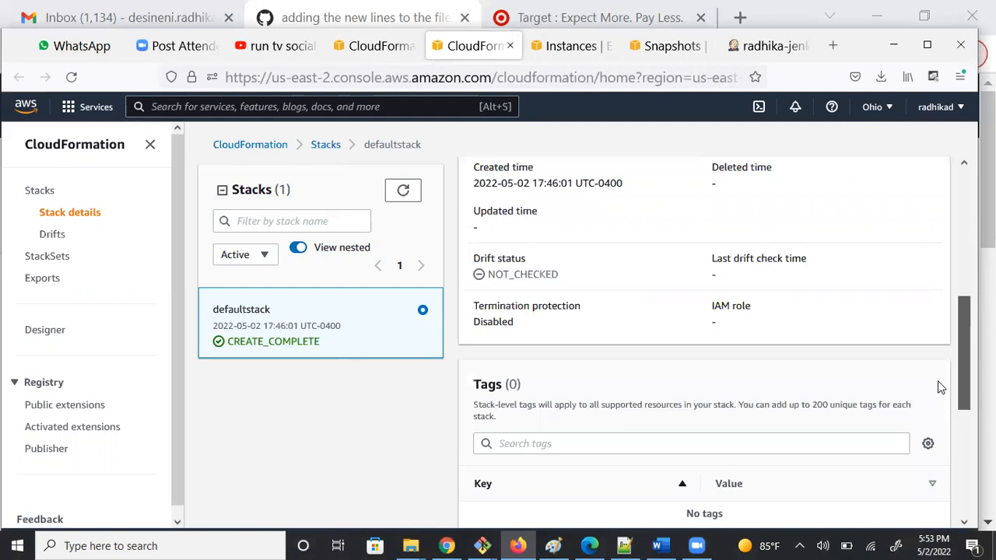
{"action": "scroll", "coordinate": [937, 420], "scroll_direction": "down", "scroll_amount": 3}
{"action": "scroll", "coordinate": [932, 445], "scroll_direction": "down", "scroll_amount": 1}
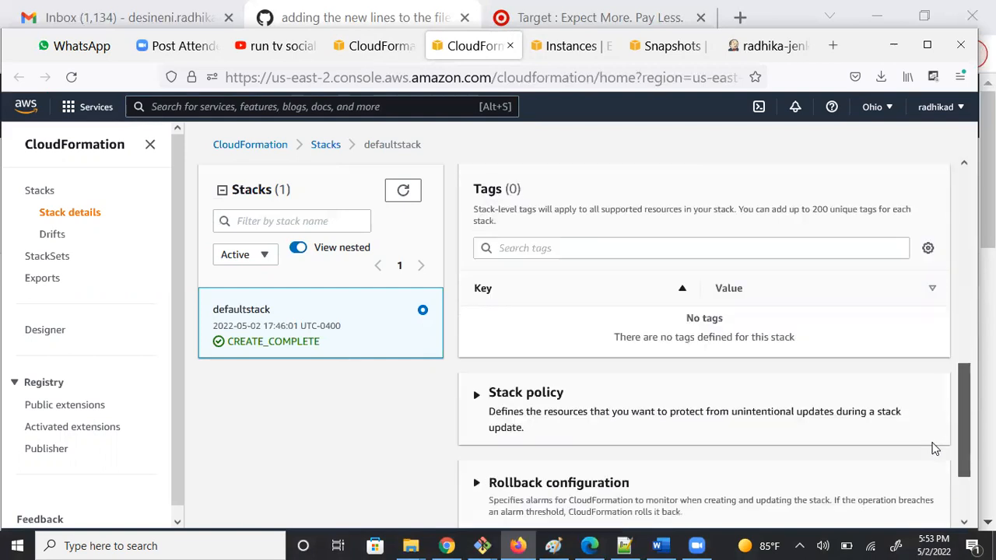
{"action": "scroll", "coordinate": [934, 486], "scroll_direction": "down", "scroll_amount": 1}
{"action": "scroll", "coordinate": [950, 480], "scroll_direction": "up", "scroll_amount": 1}
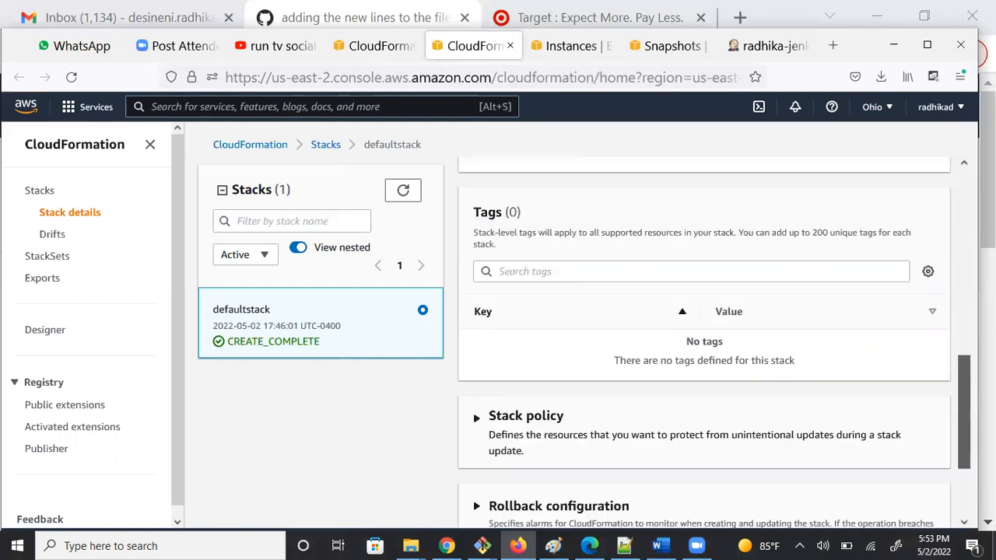
{"action": "scroll", "coordinate": [967, 365], "scroll_direction": "up", "scroll_amount": 3}
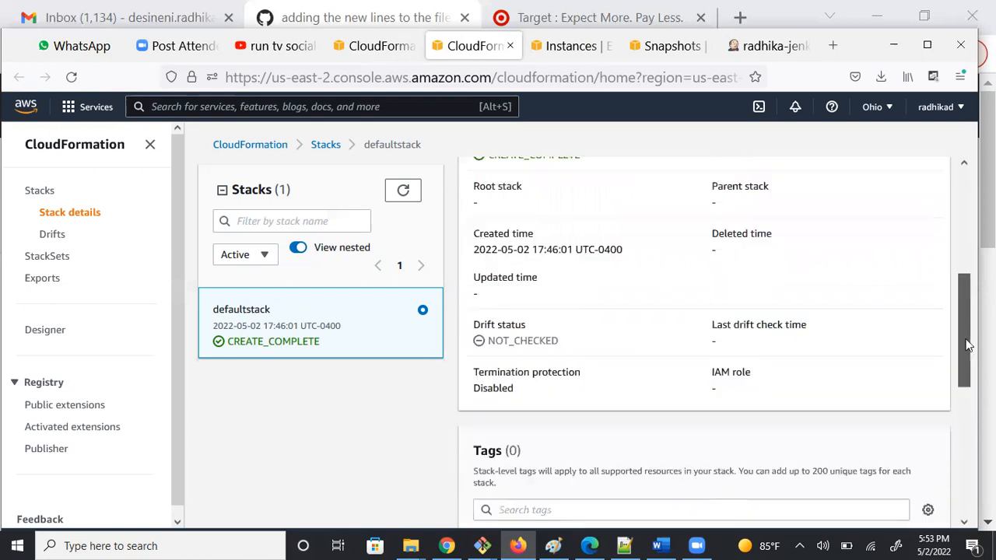
{"action": "scroll", "coordinate": [969, 400], "scroll_direction": "down", "scroll_amount": 1}
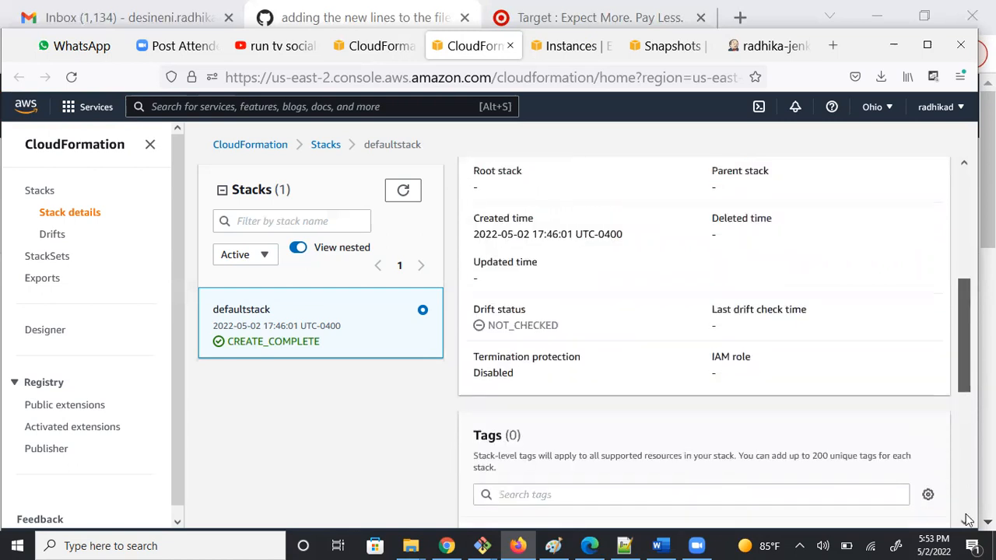
{"action": "scroll", "coordinate": [966, 514], "scroll_direction": "down", "scroll_amount": 4}
{"action": "scroll", "coordinate": [967, 520], "scroll_direction": "down", "scroll_amount": 1}
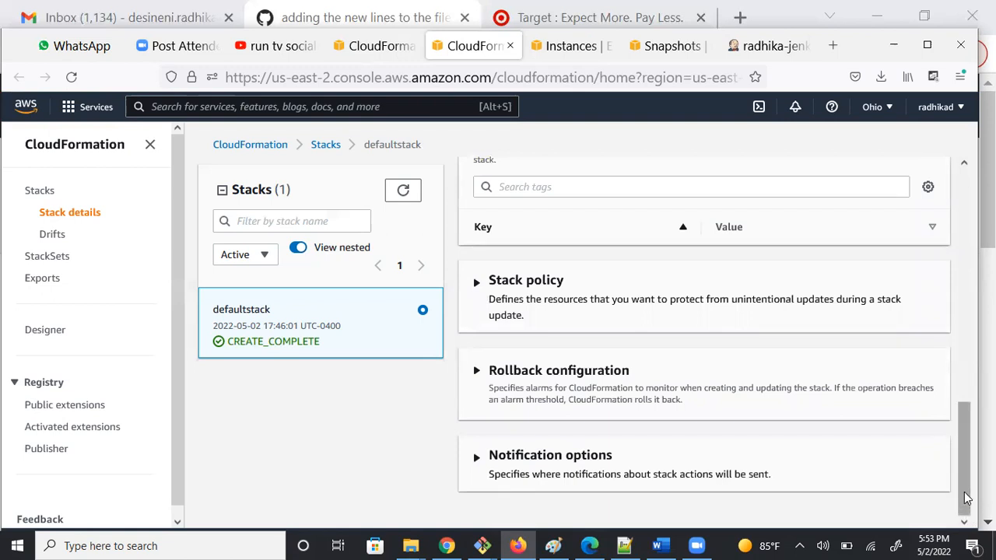
{"action": "left_click_drag", "start_coordinate": [965, 496], "coordinate": [963, 225]}
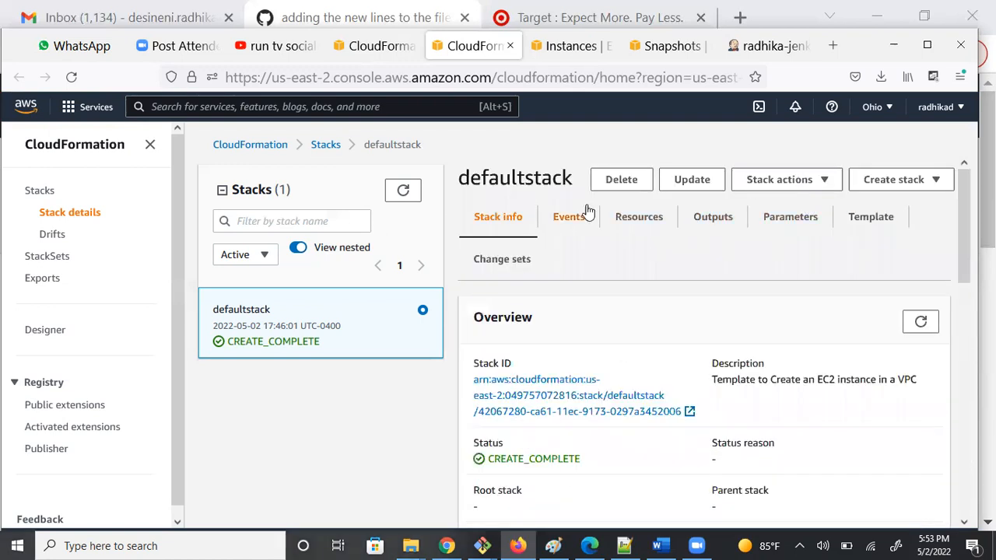
Step: Review defaultstack's events to trace the creation order of DemoSecurityGroup and DemoInstance
{"action": "left_click", "coordinate": [569, 221]}
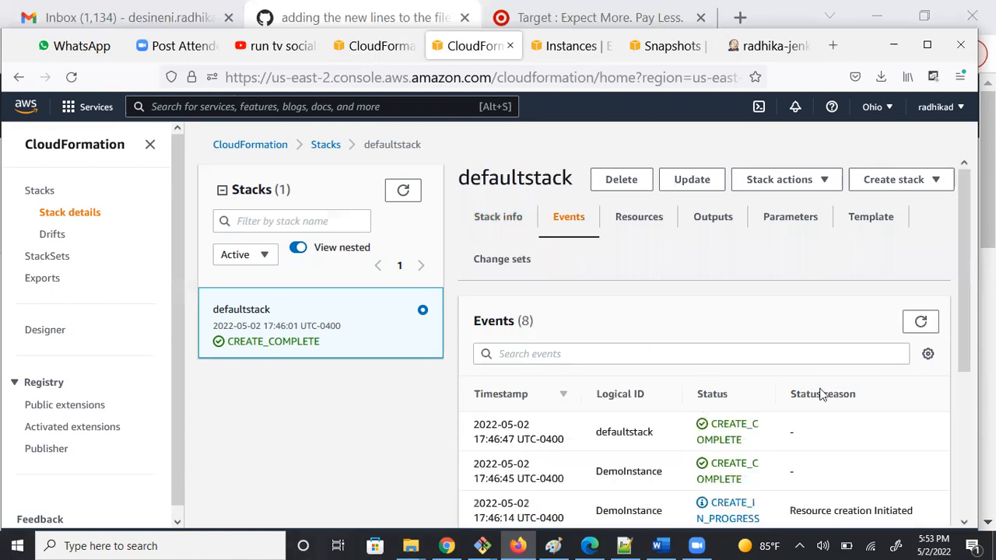
{"action": "left_click_drag", "start_coordinate": [962, 335], "coordinate": [948, 446]}
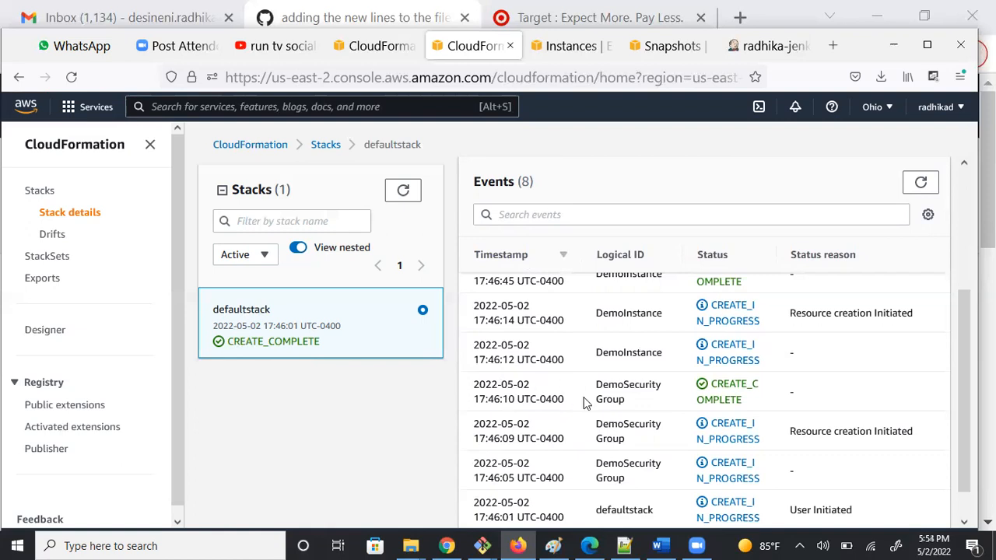
{"action": "scroll", "coordinate": [599, 381], "scroll_direction": "up", "scroll_amount": 1}
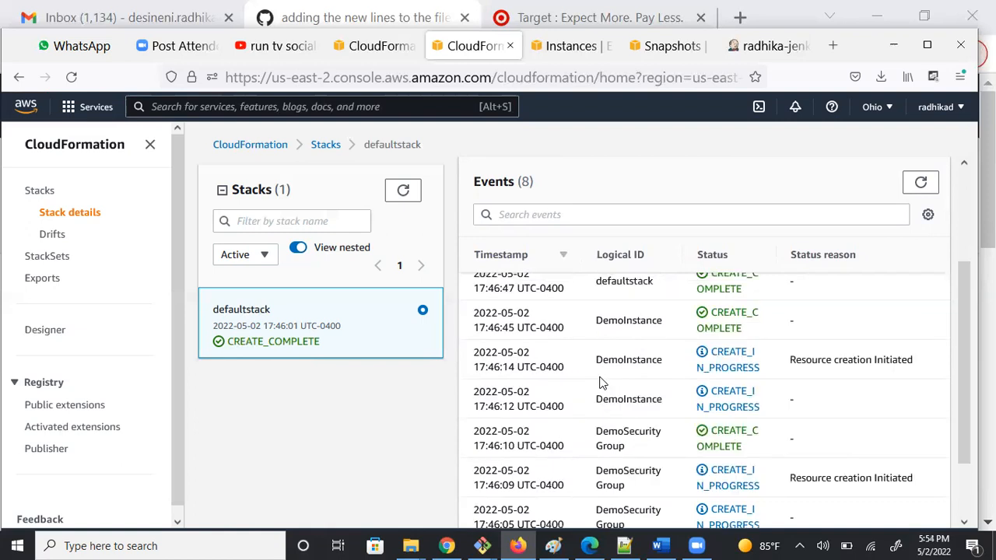
{"action": "scroll", "coordinate": [599, 381], "scroll_direction": "up", "scroll_amount": 1}
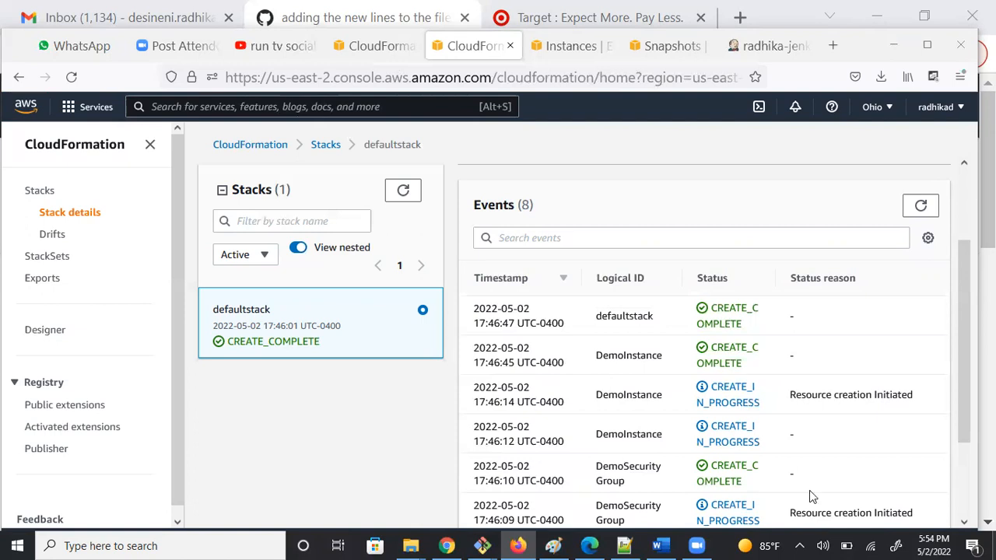
Step: Switch to ec2_instance.yml in Notepad++ and examine the DemoSecurityGroup ingress rule and the DemoInstanceId output
{"action": "left_click", "coordinate": [623, 546]}
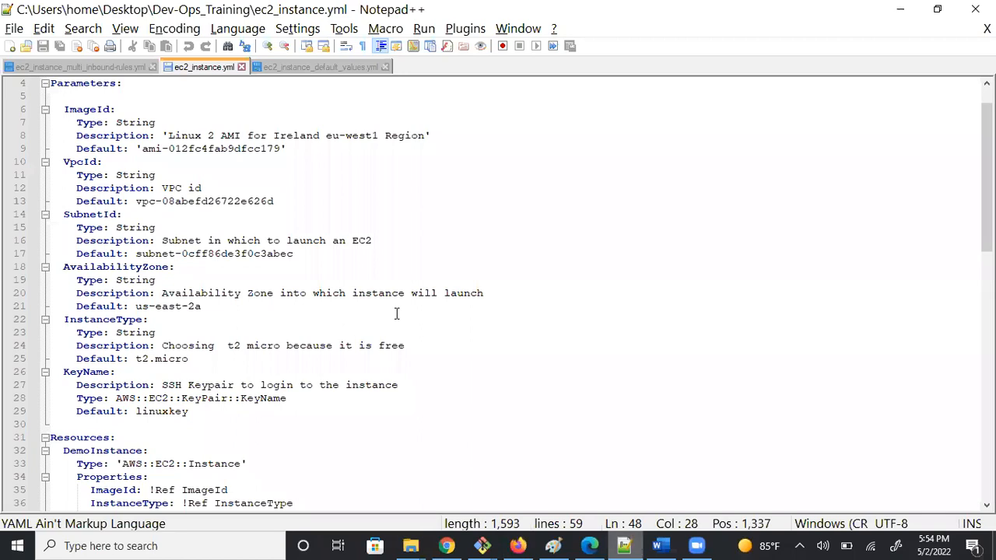
{"action": "scroll", "coordinate": [155, 352], "scroll_direction": "down", "scroll_amount": 9}
{"action": "left_click", "coordinate": [160, 345]}
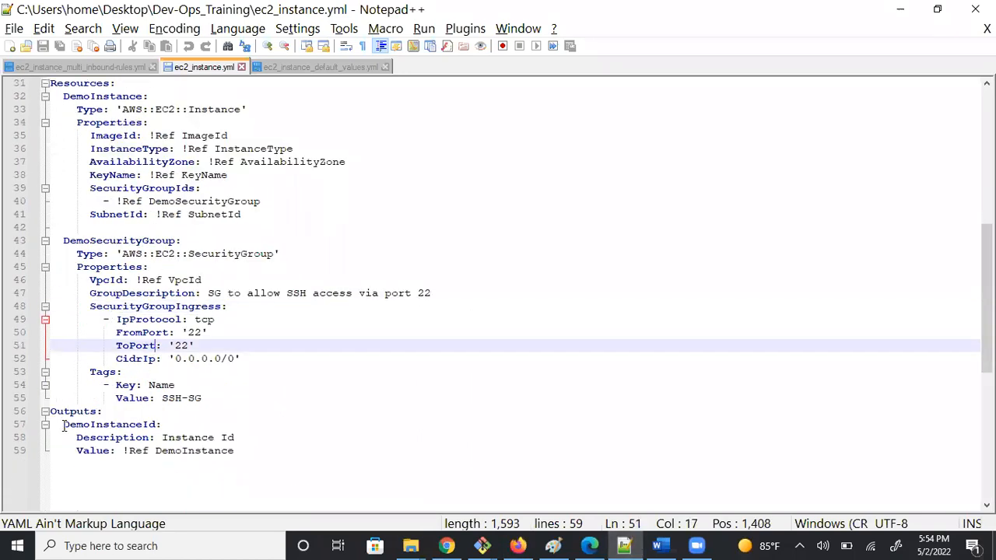
{"action": "left_click_drag", "start_coordinate": [63, 424], "coordinate": [67, 424]}
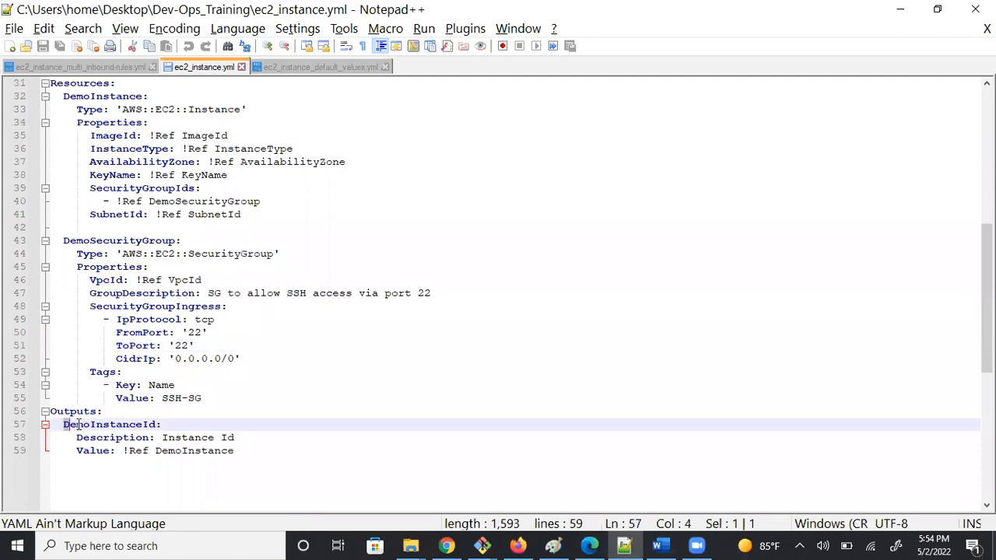
{"action": "left_click", "coordinate": [222, 386]}
Step: Go back to the template's Resources section and highlight the logical name DemoInstance
{"action": "scroll", "coordinate": [222, 387], "scroll_direction": "up", "scroll_amount": 10}
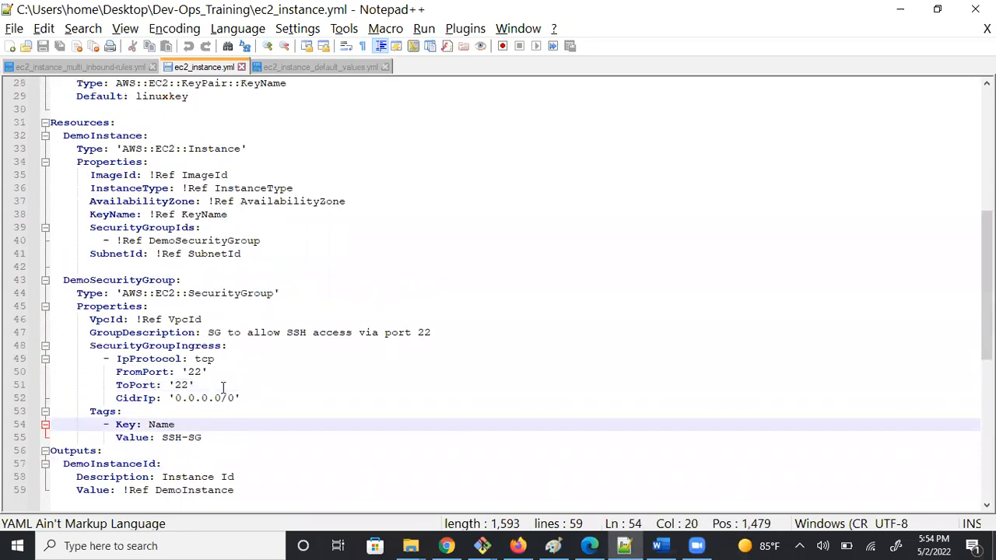
{"action": "scroll", "coordinate": [223, 387], "scroll_direction": "down", "scroll_amount": 3}
{"action": "scroll", "coordinate": [223, 387], "scroll_direction": "down", "scroll_amount": 3}
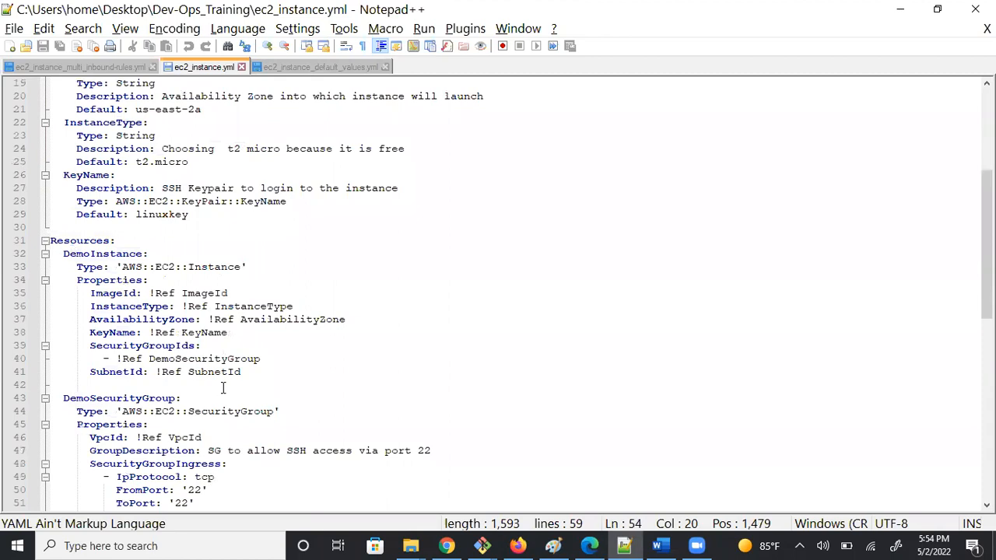
{"action": "left_click", "coordinate": [181, 358]}
{"action": "left_click_drag", "start_coordinate": [64, 253], "coordinate": [143, 259]}
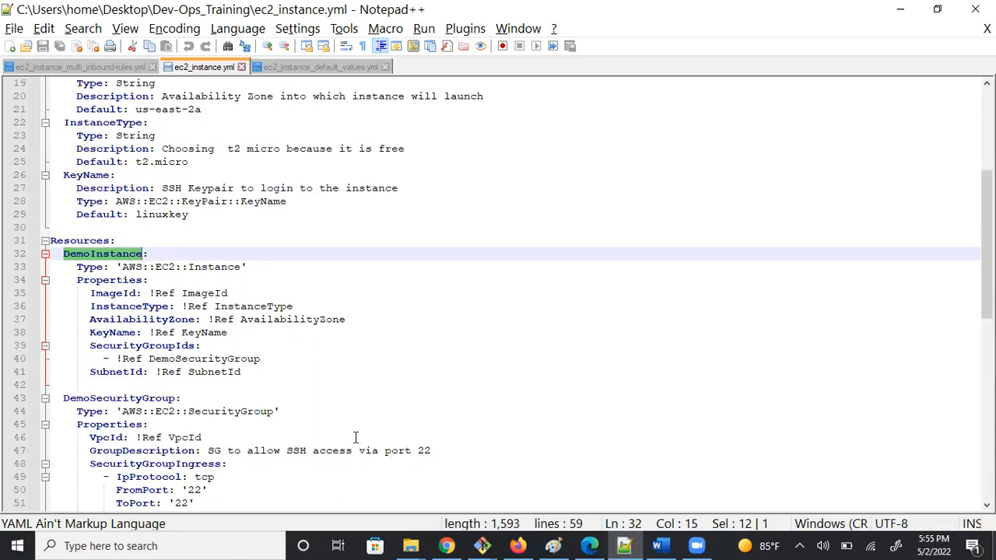
Step: Switch back to CloudFormation in the browser and view the resources of defaultstack
{"action": "left_click", "coordinate": [519, 545]}
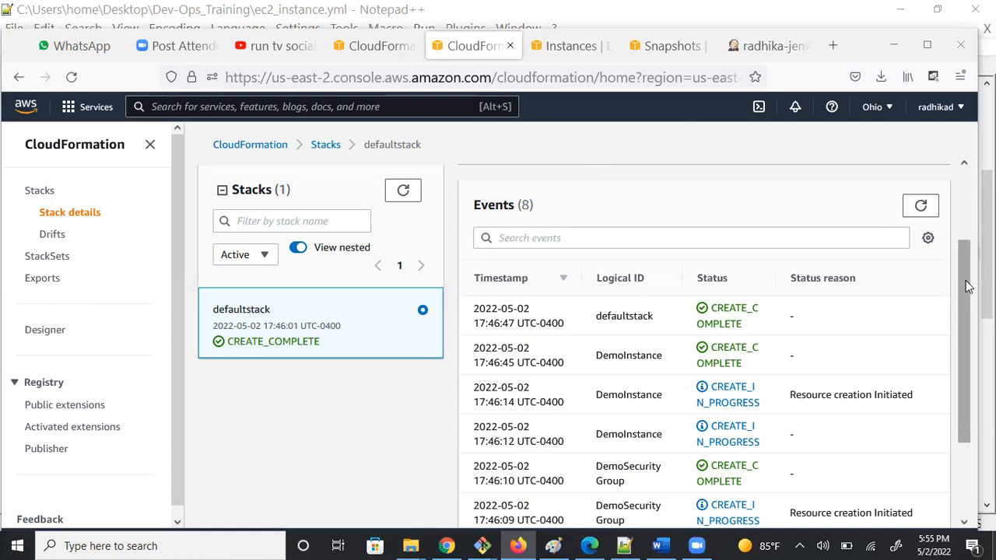
{"action": "scroll", "coordinate": [965, 285], "scroll_direction": "up", "scroll_amount": 2}
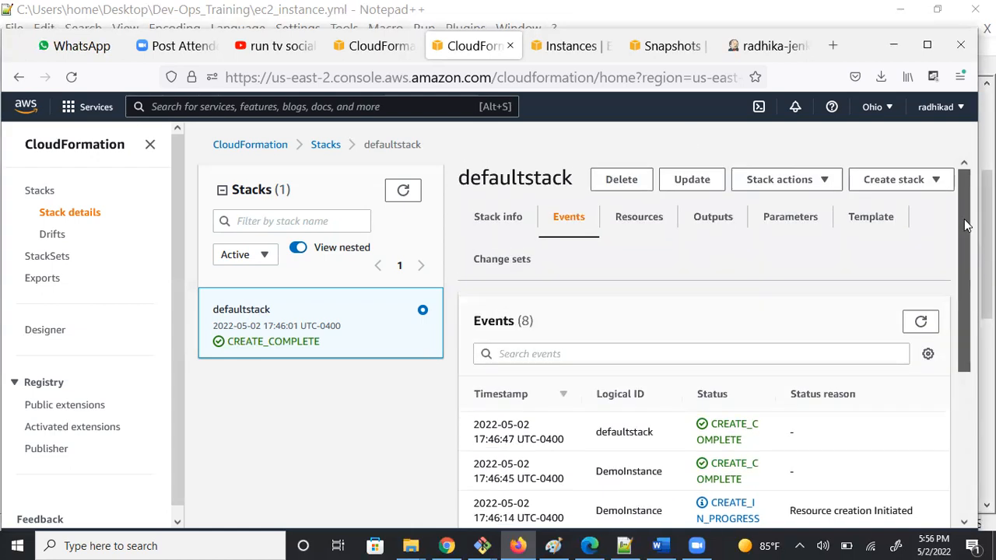
{"action": "left_click", "coordinate": [637, 221]}
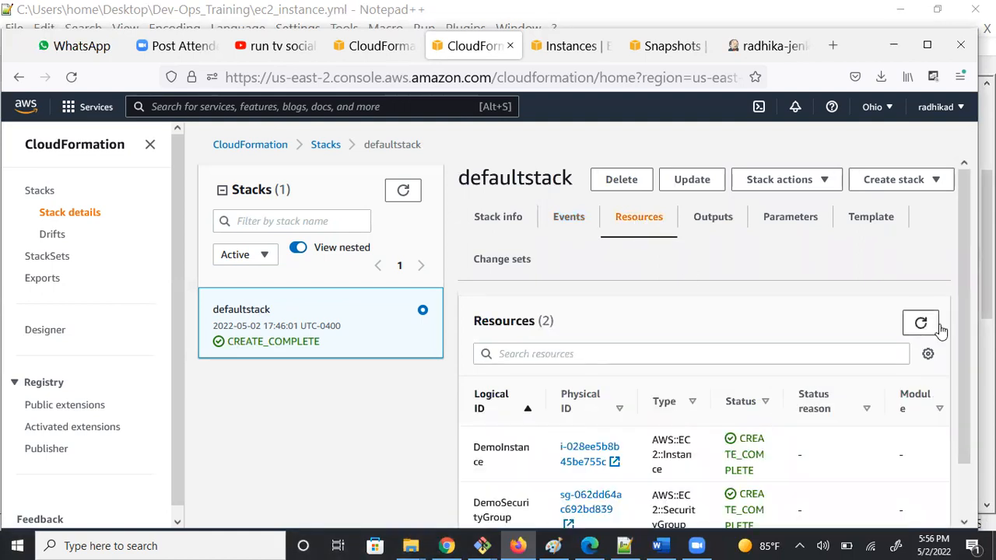
Step: Review the logical IDs, physical IDs and types of both resources in defaultstack
{"action": "scroll", "coordinate": [961, 345], "scroll_direction": "down", "scroll_amount": 1}
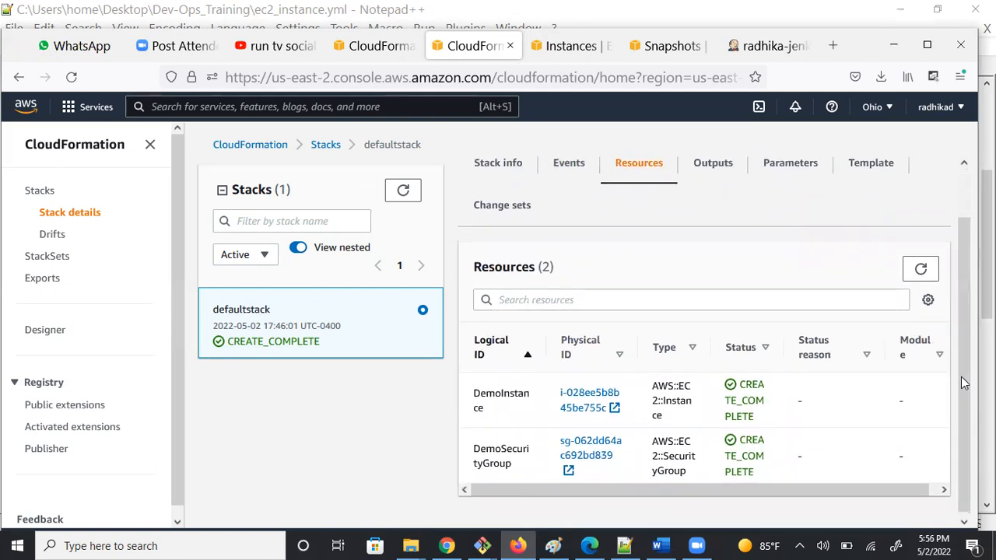
{"action": "scroll", "coordinate": [962, 350], "scroll_direction": "up", "scroll_amount": 1}
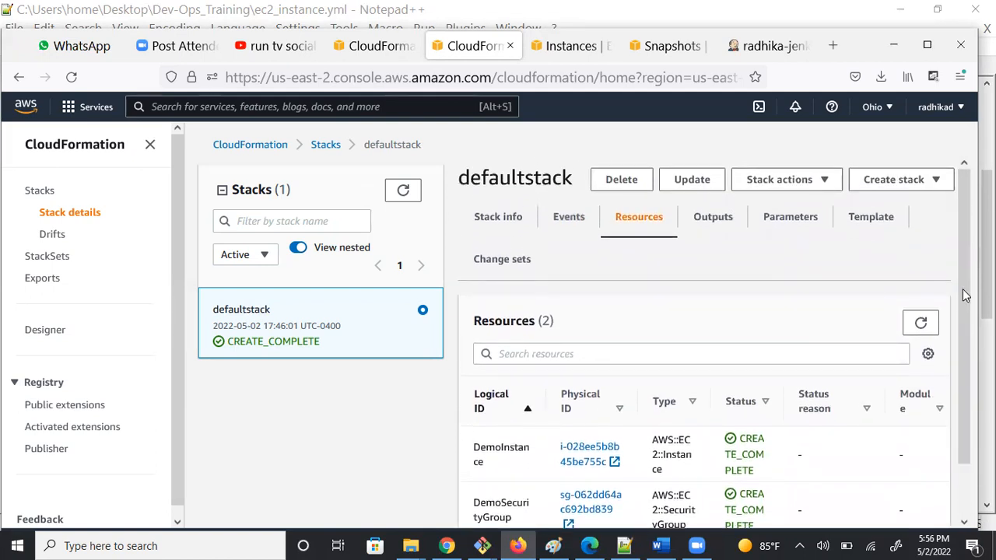
{"action": "scroll", "coordinate": [966, 303], "scroll_direction": "down", "scroll_amount": 1}
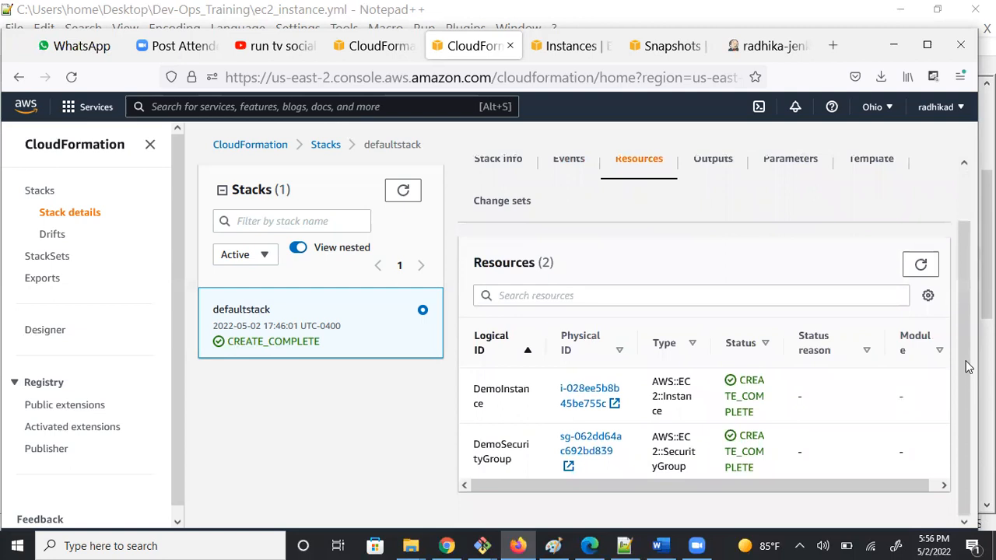
Step: Switch to ec2_instance.yml in Notepad++ and examine how its Parameters, Resources and Outputs sections relate
{"action": "left_click", "coordinate": [624, 546]}
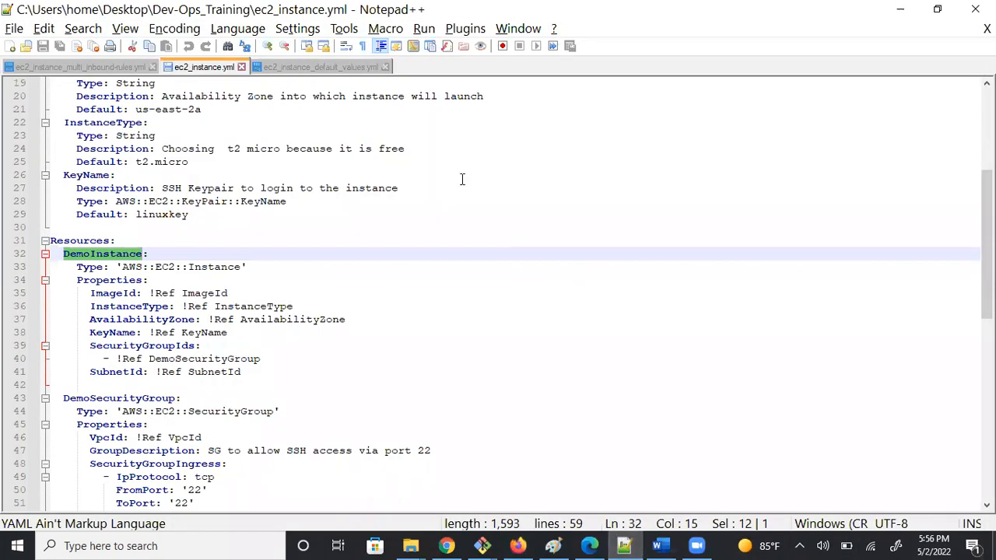
{"action": "scroll", "coordinate": [265, 232], "scroll_direction": "down", "scroll_amount": 1}
{"action": "scroll", "coordinate": [264, 234], "scroll_direction": "up", "scroll_amount": 1}
{"action": "scroll", "coordinate": [264, 233], "scroll_direction": "up", "scroll_amount": 6}
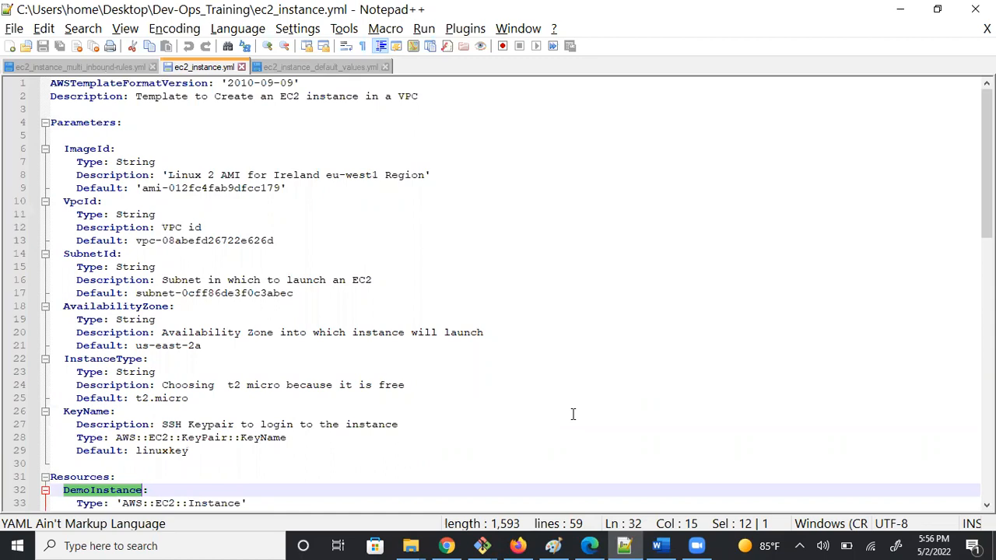
{"action": "scroll", "coordinate": [573, 414], "scroll_direction": "down", "scroll_amount": 3}
{"action": "scroll", "coordinate": [573, 414], "scroll_direction": "up", "scroll_amount": 3}
{"action": "scroll", "coordinate": [542, 391], "scroll_direction": "down", "scroll_amount": 19}
{"action": "scroll", "coordinate": [542, 391], "scroll_direction": "up", "scroll_amount": 18}
{"action": "scroll", "coordinate": [544, 390], "scroll_direction": "down", "scroll_amount": 3}
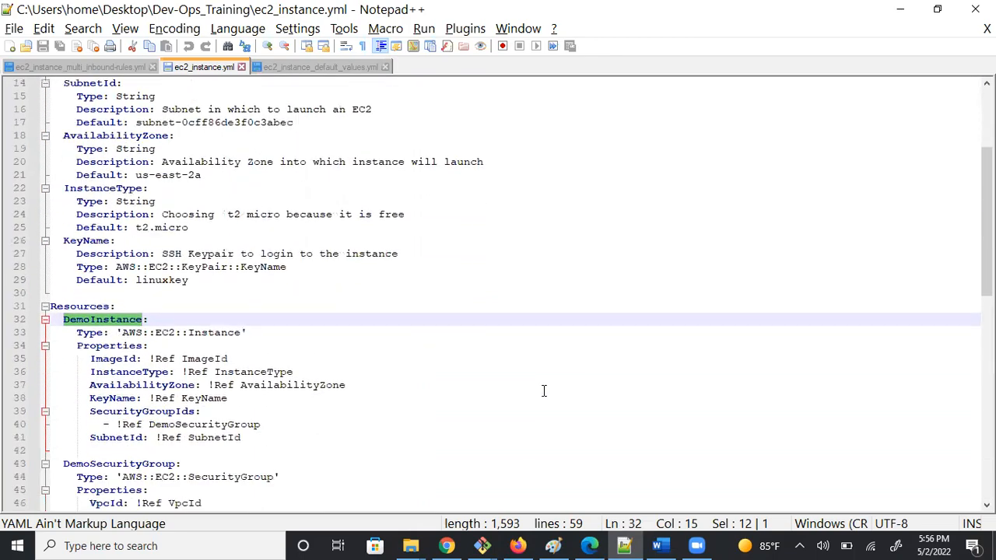
{"action": "scroll", "coordinate": [544, 390], "scroll_direction": "down", "scroll_amount": 3}
{"action": "scroll", "coordinate": [544, 390], "scroll_direction": "down", "scroll_amount": 3}
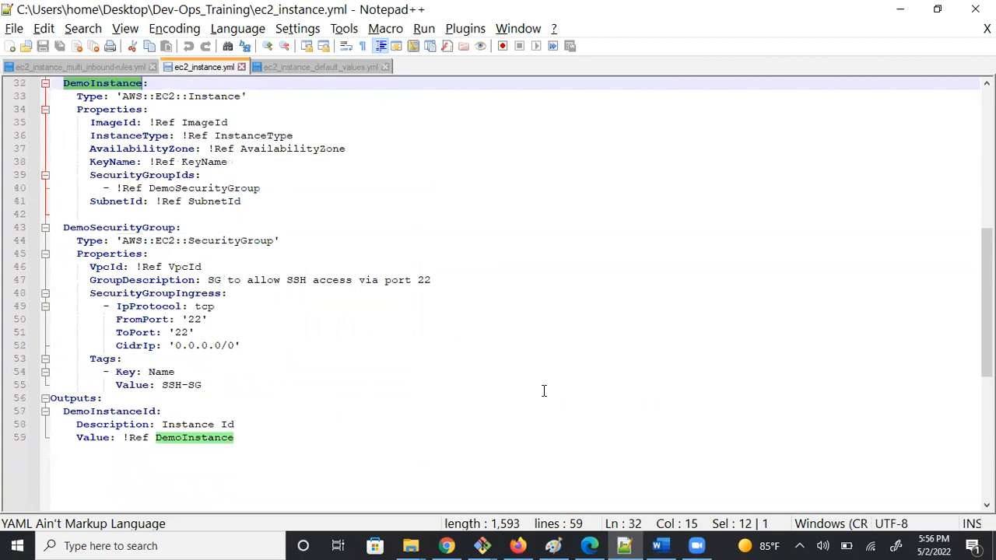
{"action": "scroll", "coordinate": [544, 390], "scroll_direction": "up", "scroll_amount": 1}
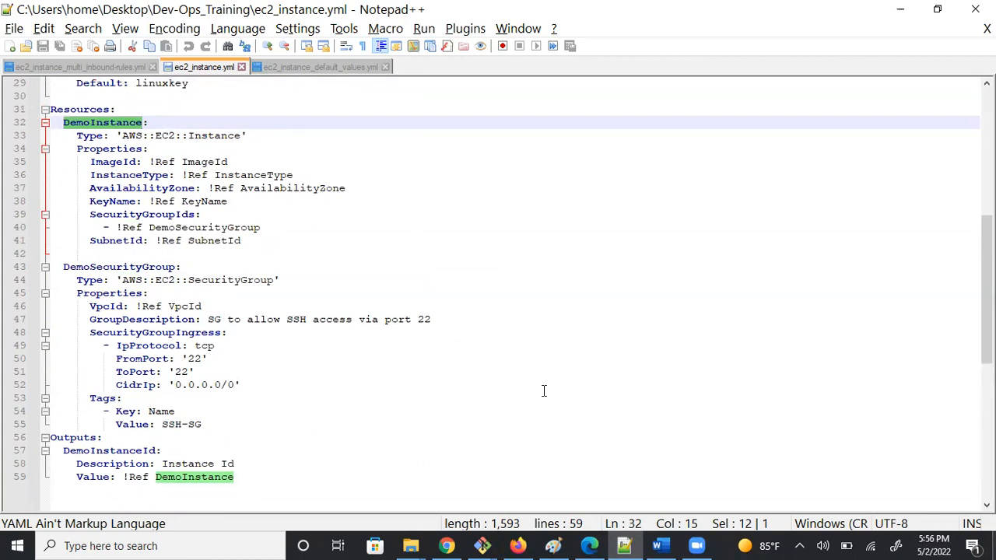
Step: Highlight the default AMI ID of the ImageId parameter, then place the cursor in the KeyName default linuxkey
{"action": "scroll", "coordinate": [543, 391], "scroll_direction": "up", "scroll_amount": 9}
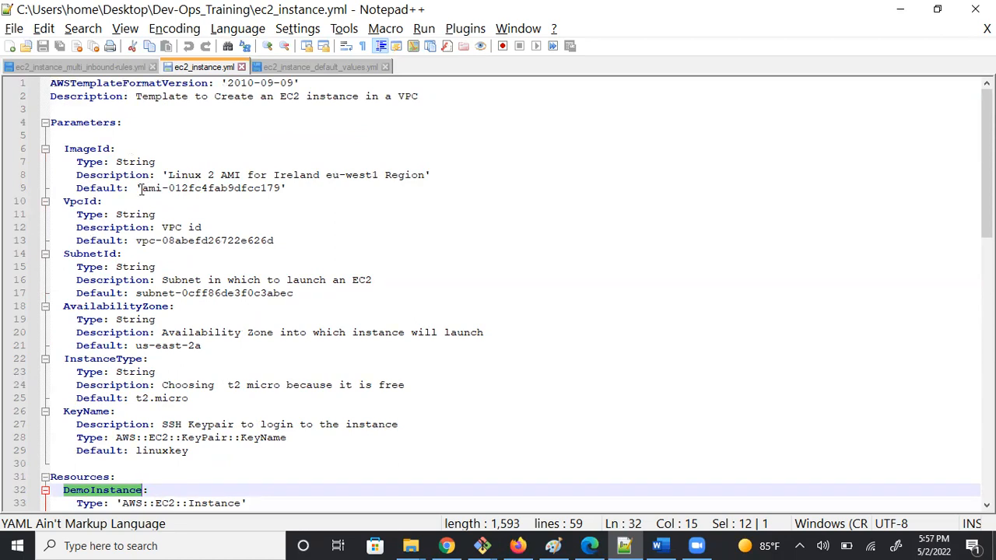
{"action": "left_click_drag", "start_coordinate": [138, 187], "coordinate": [281, 190]}
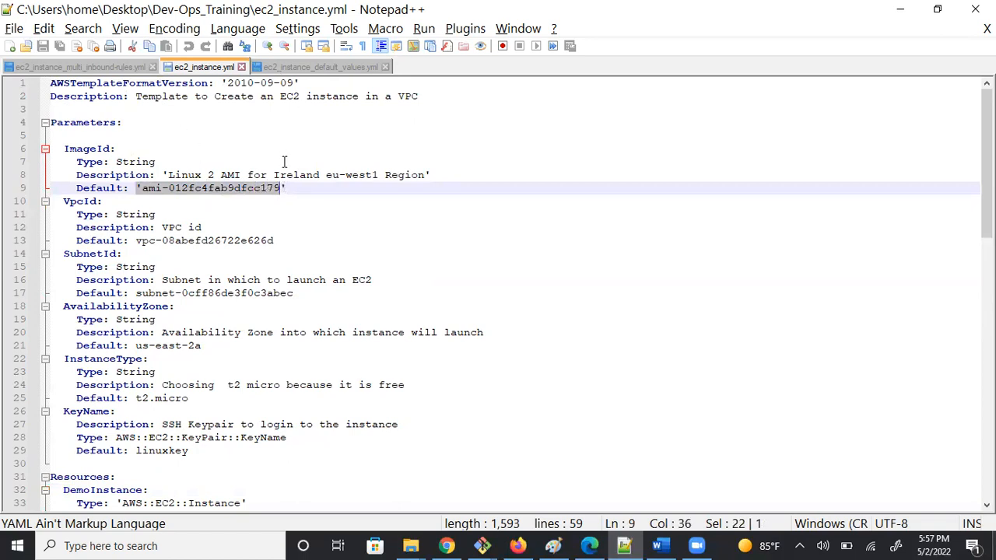
{"action": "left_click", "coordinate": [142, 450]}
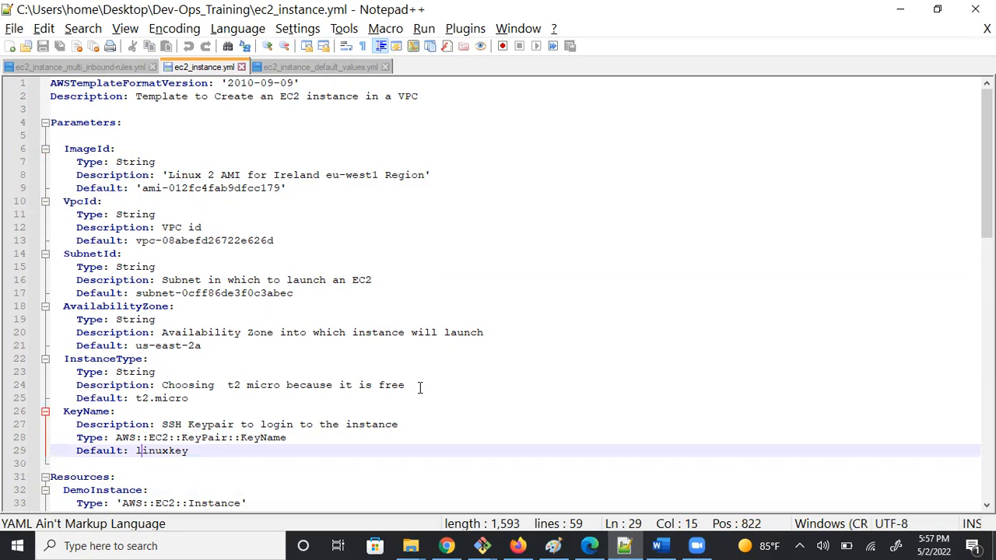
Step: Switch to the EC2 Instances page in Firefox, start launching an instance and highlight the 64-bit x86 Amazon Linux 2 AMI ID
{"action": "mouse_move", "coordinate": [520, 545]}
{"action": "left_click", "coordinate": [518, 544]}
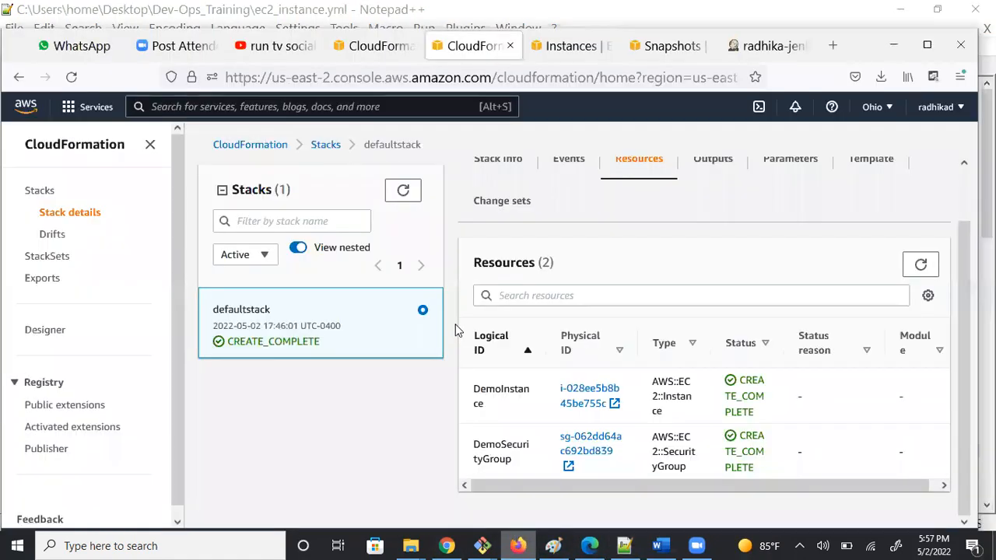
{"action": "left_click", "coordinate": [394, 47]}
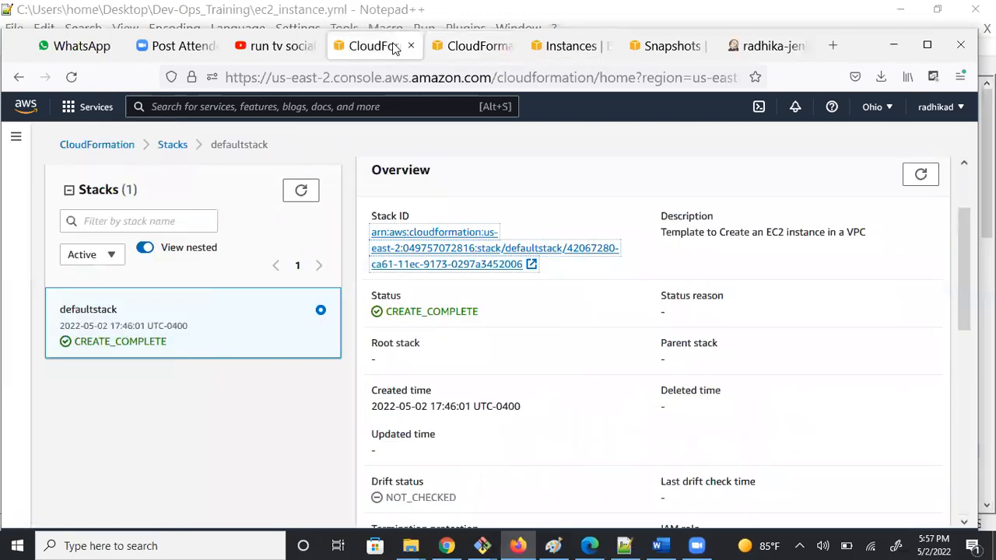
{"action": "left_click", "coordinate": [474, 46]}
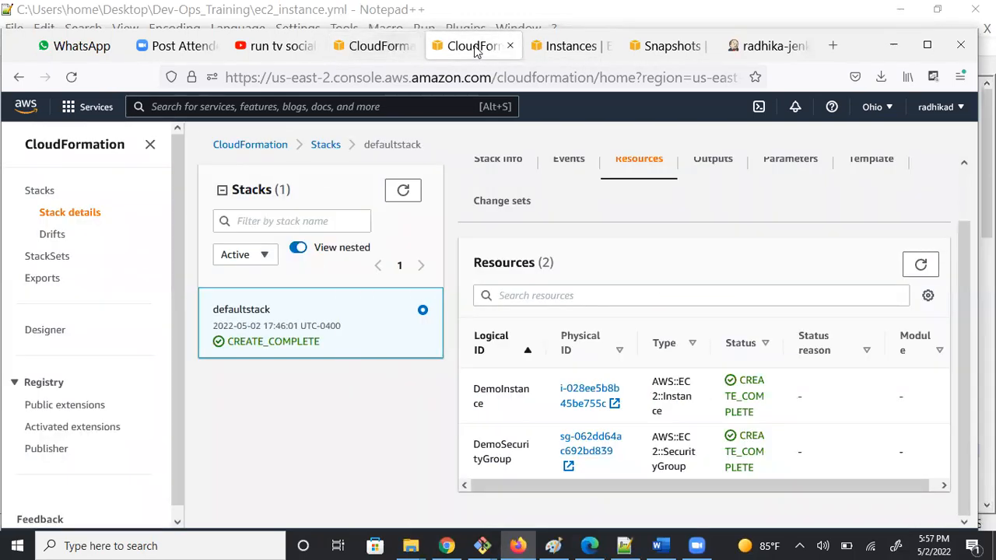
{"action": "left_click", "coordinate": [557, 47]}
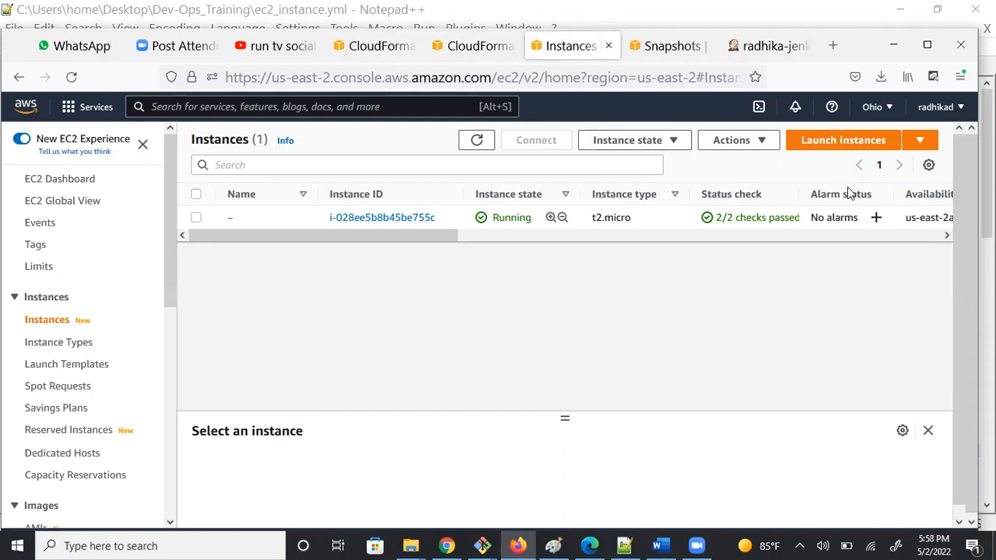
{"action": "left_click", "coordinate": [848, 150]}
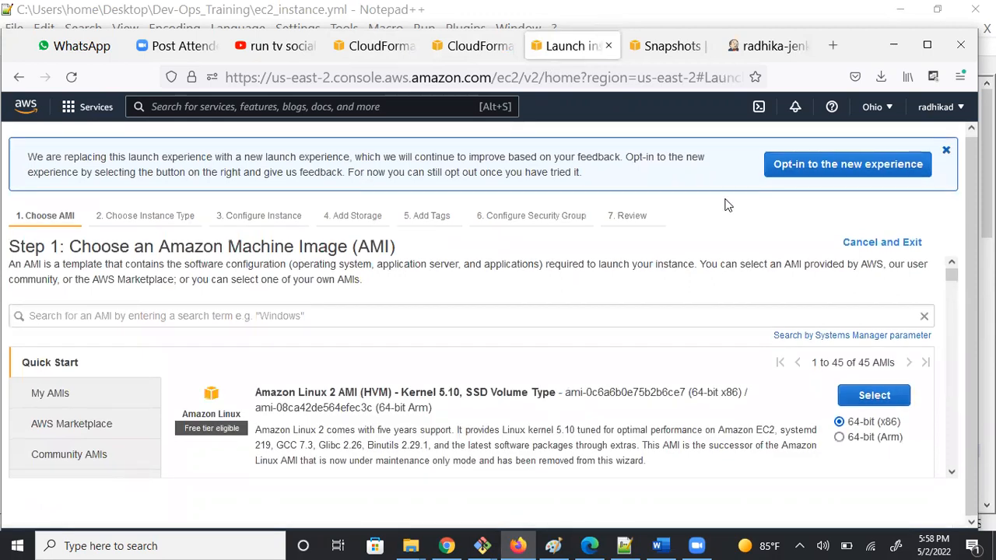
{"action": "left_click_drag", "start_coordinate": [569, 394], "coordinate": [685, 397]}
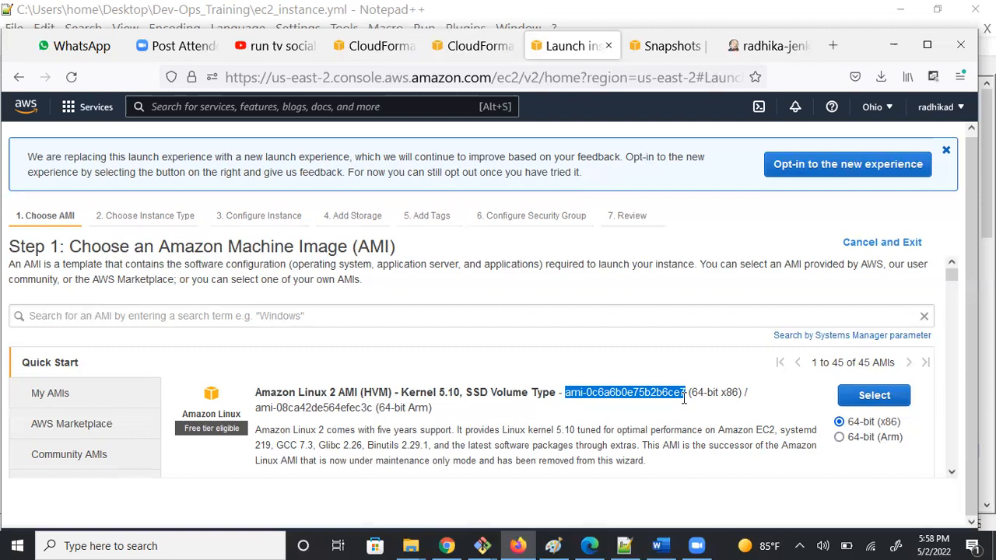
Step: Switch back to ec2_instance.yml in Notepad++ and place the cursor on the VpcId parameter's Type line
{"action": "left_click", "coordinate": [623, 546]}
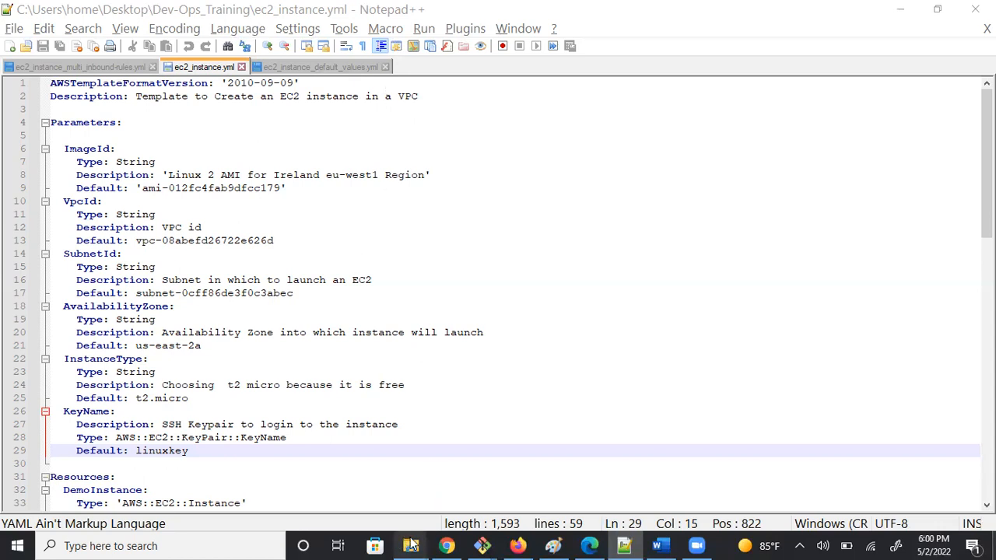
{"action": "mouse_move", "coordinate": [411, 546]}
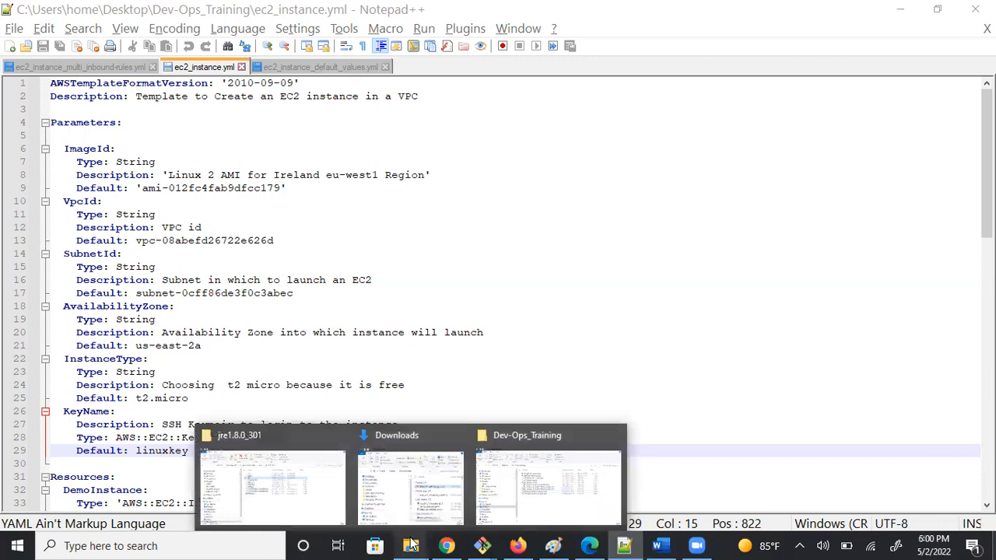
{"action": "left_click", "coordinate": [524, 212]}
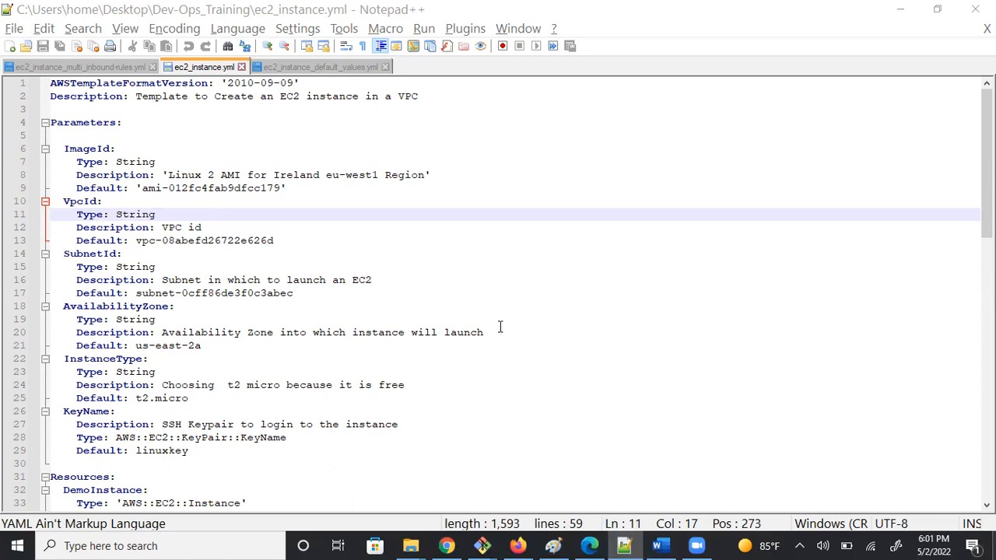
Step: Return to the launch wizard in Firefox, choose the Amazon Linux 2 x86 AMI with t2.micro and proceed to the launch review
{"action": "mouse_move", "coordinate": [517, 544]}
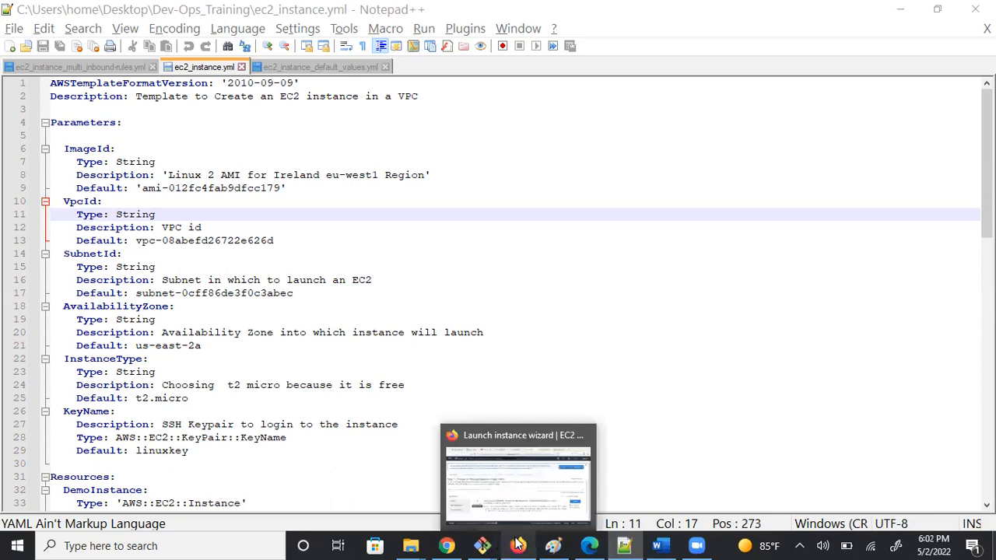
{"action": "left_click", "coordinate": [507, 490]}
{"action": "left_click", "coordinate": [361, 48]}
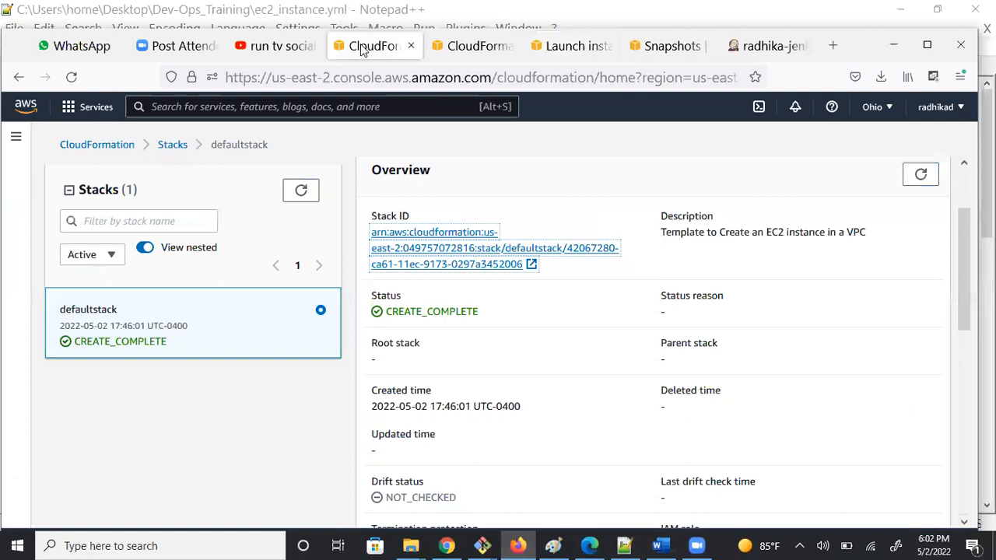
{"action": "left_click", "coordinate": [579, 46]}
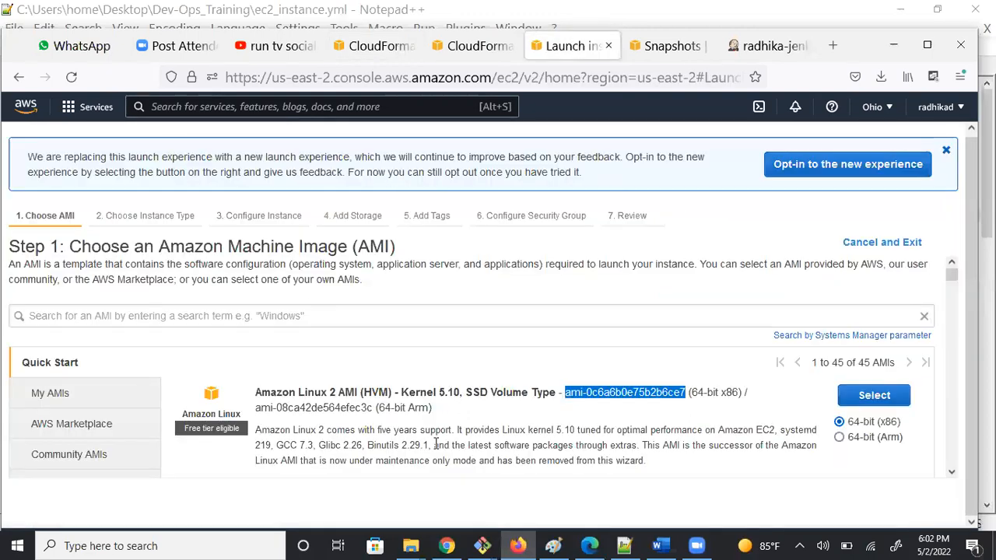
{"action": "left_click", "coordinate": [853, 399]}
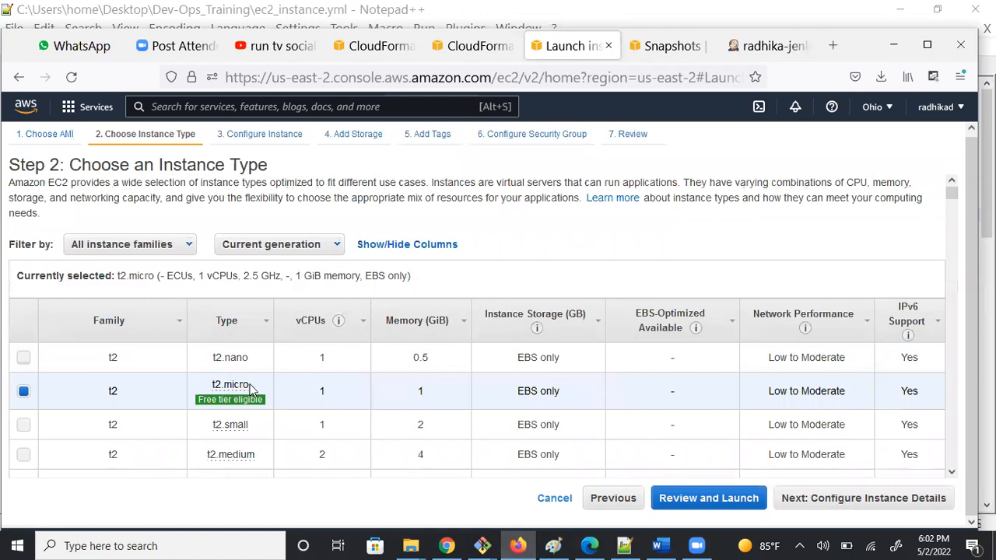
{"action": "left_click", "coordinate": [699, 504]}
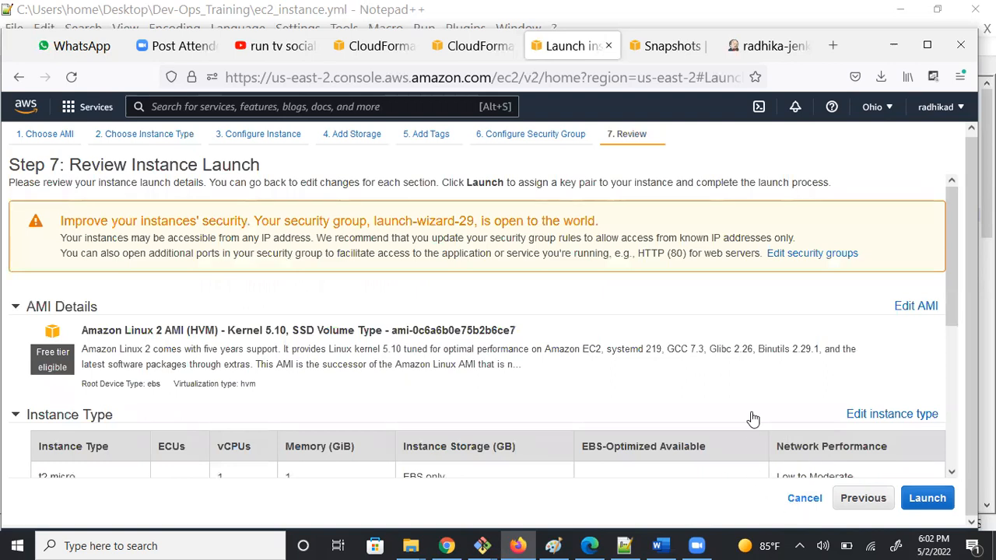
Step: Examine the instance type and security group rule on the launch review, and expand Instance Details to check network and subnet settings
{"action": "scroll", "coordinate": [751, 416], "scroll_direction": "down", "scroll_amount": 1}
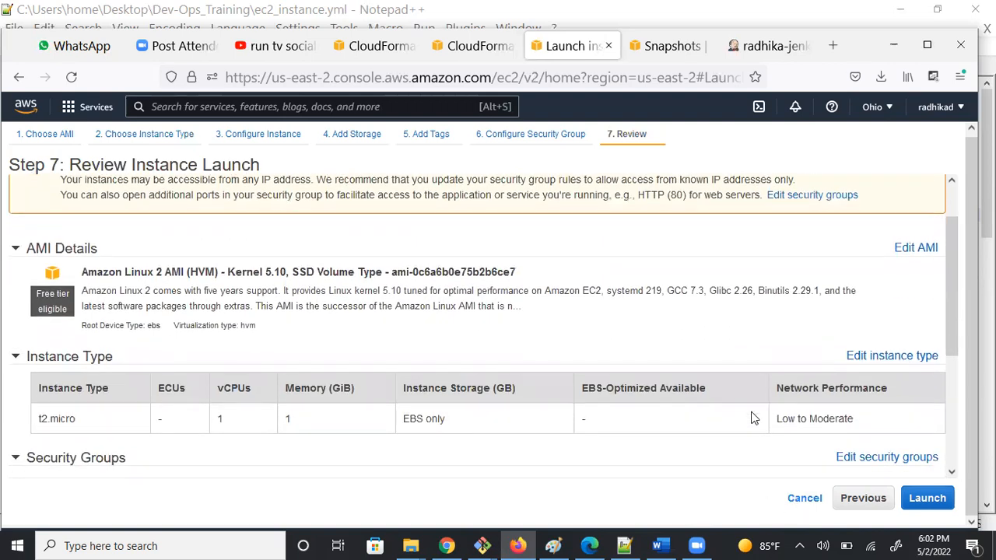
{"action": "scroll", "coordinate": [751, 418], "scroll_direction": "down", "scroll_amount": 2}
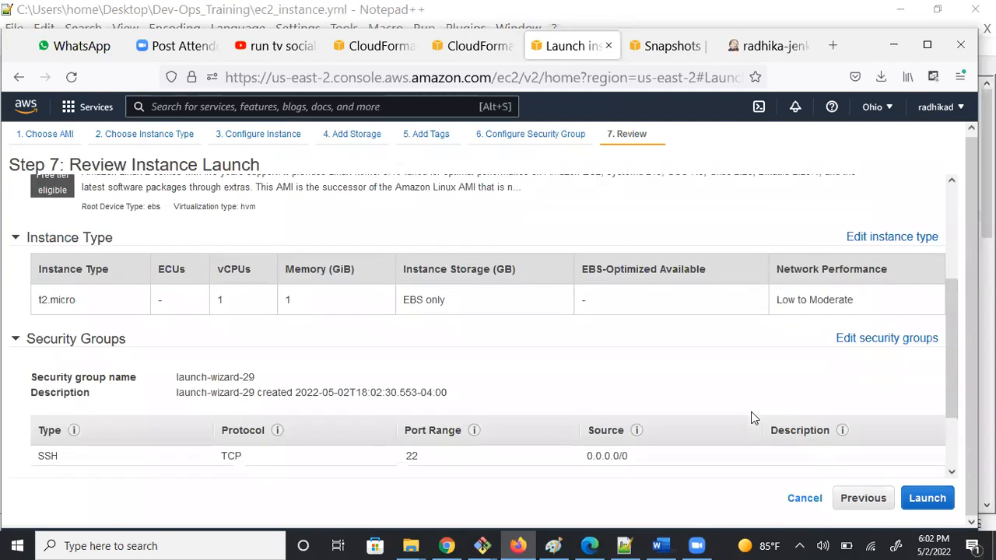
{"action": "scroll", "coordinate": [751, 418], "scroll_direction": "down", "scroll_amount": 1}
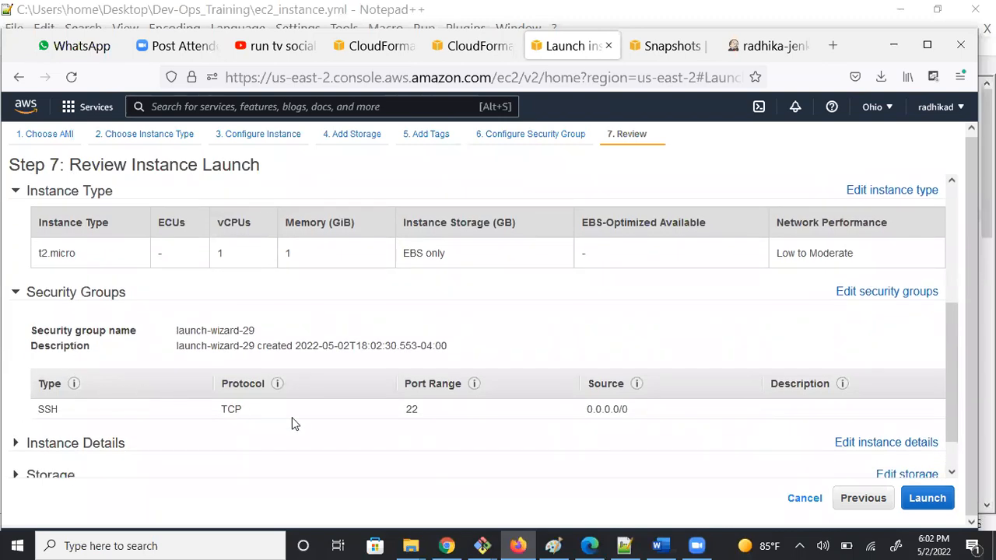
{"action": "left_click", "coordinate": [84, 448]}
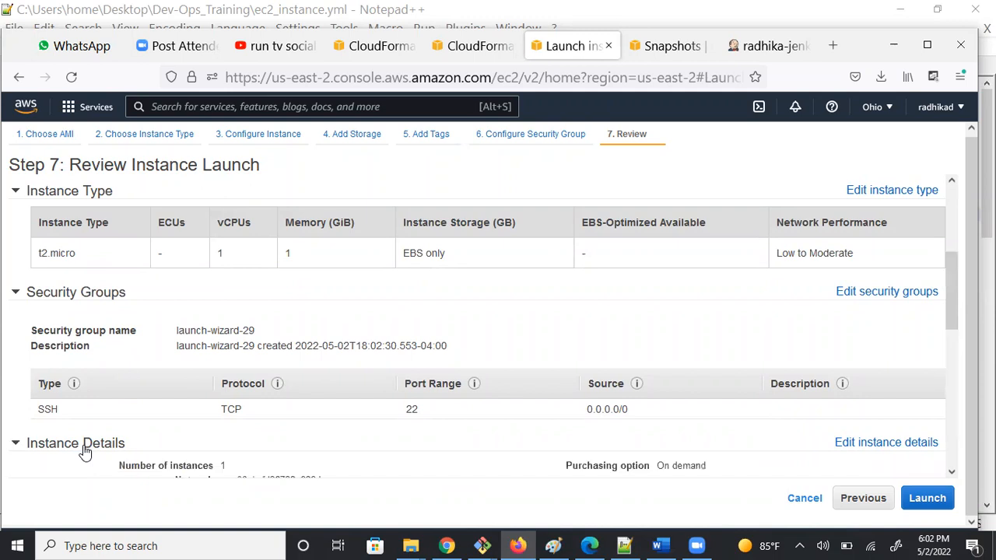
{"action": "scroll", "coordinate": [268, 349], "scroll_direction": "down", "scroll_amount": 4}
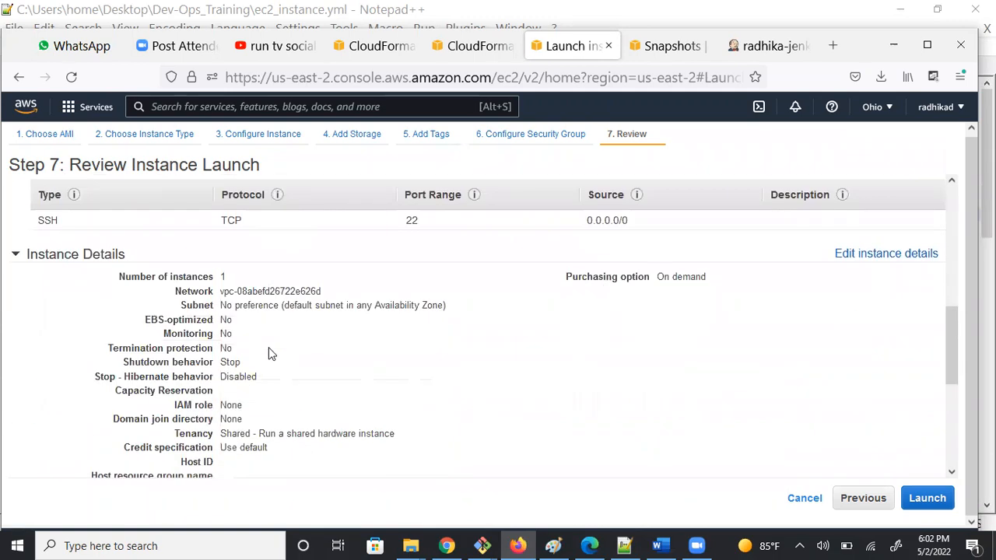
{"action": "scroll", "coordinate": [268, 350], "scroll_direction": "down", "scroll_amount": 1}
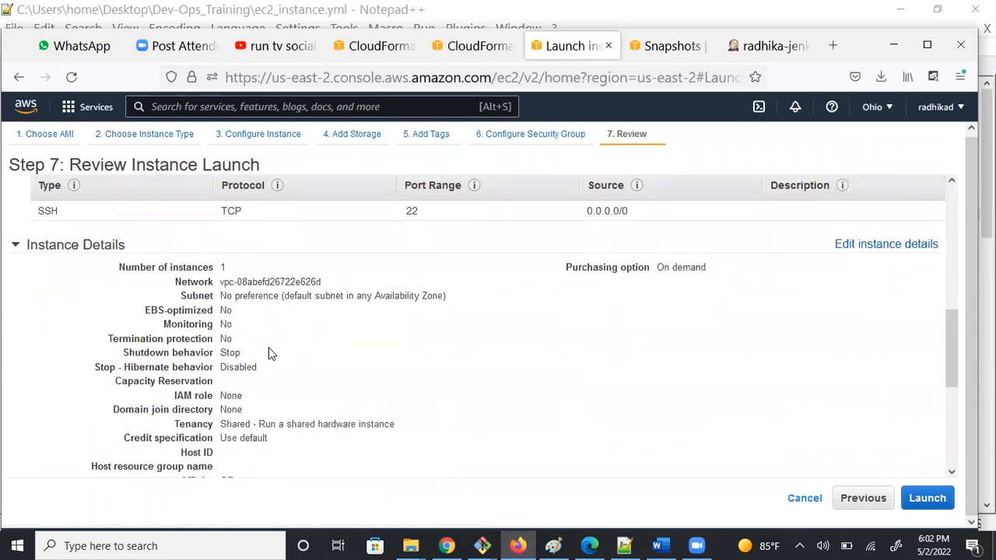
{"action": "scroll", "coordinate": [269, 353], "scroll_direction": "down", "scroll_amount": 1}
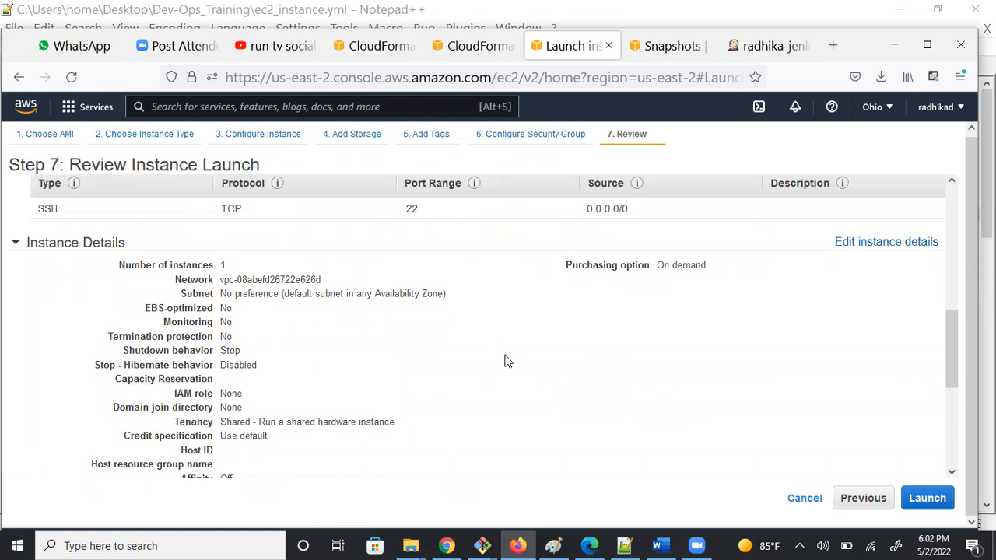
{"action": "scroll", "coordinate": [506, 360], "scroll_direction": "down", "scroll_amount": 2}
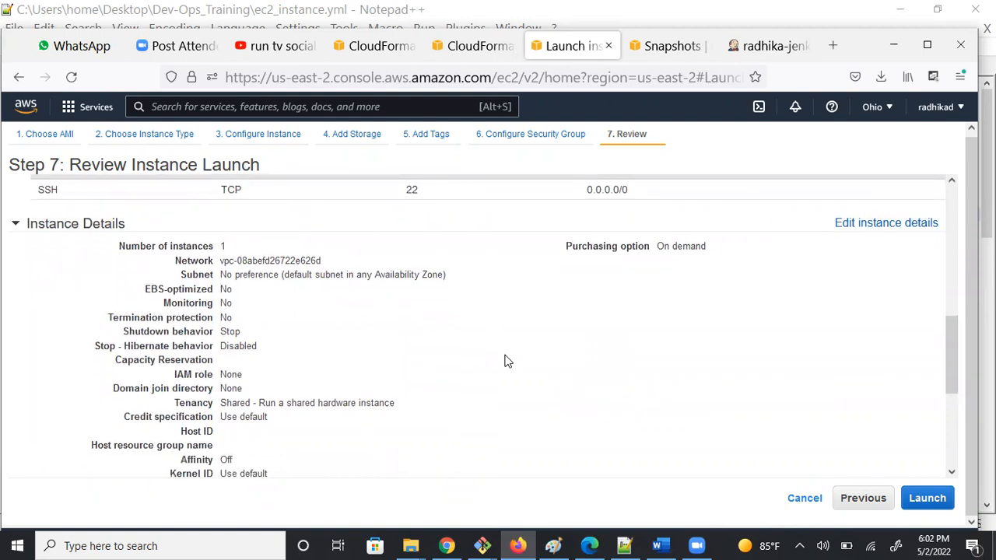
{"action": "scroll", "coordinate": [506, 360], "scroll_direction": "down", "scroll_amount": 4}
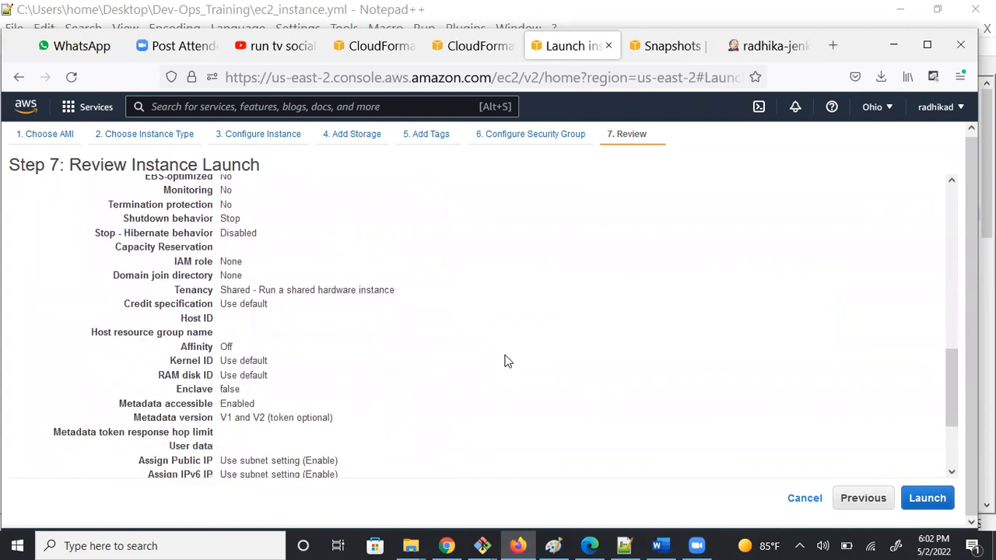
{"action": "scroll", "coordinate": [505, 361], "scroll_direction": "up", "scroll_amount": 2}
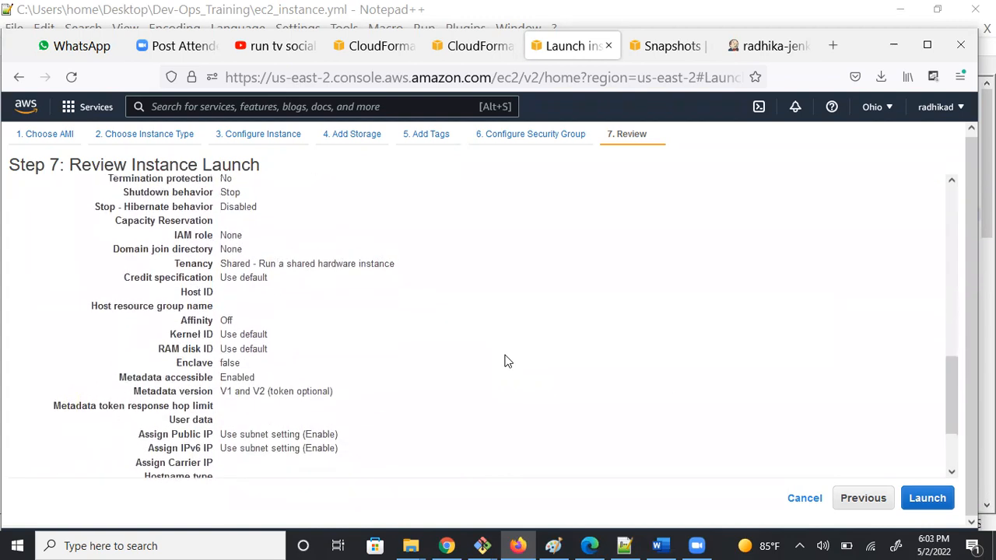
Step: Examine the instance details, security group rule and instance type on the launch review page
{"action": "scroll", "coordinate": [506, 360], "scroll_direction": "up", "scroll_amount": 3}
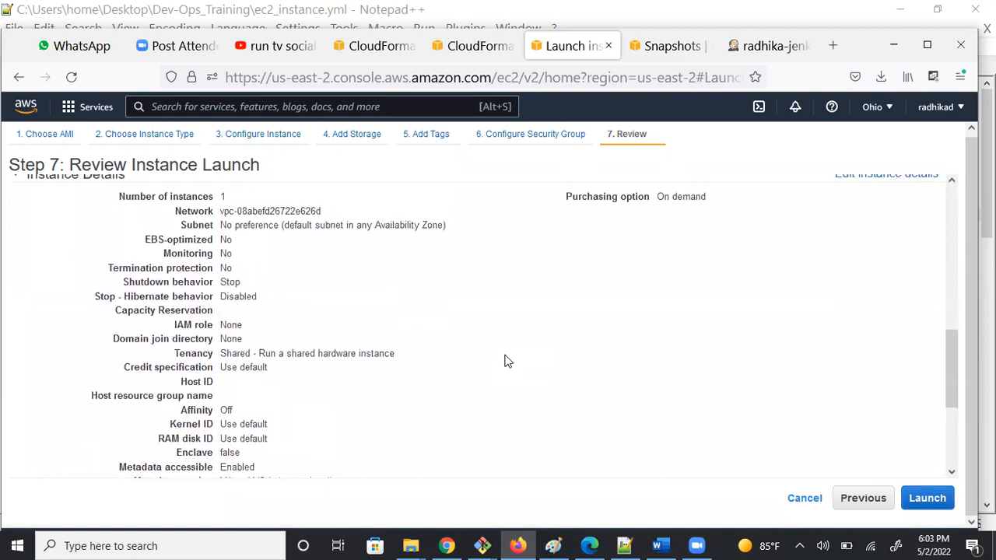
{"action": "scroll", "coordinate": [505, 361], "scroll_direction": "up", "scroll_amount": 4}
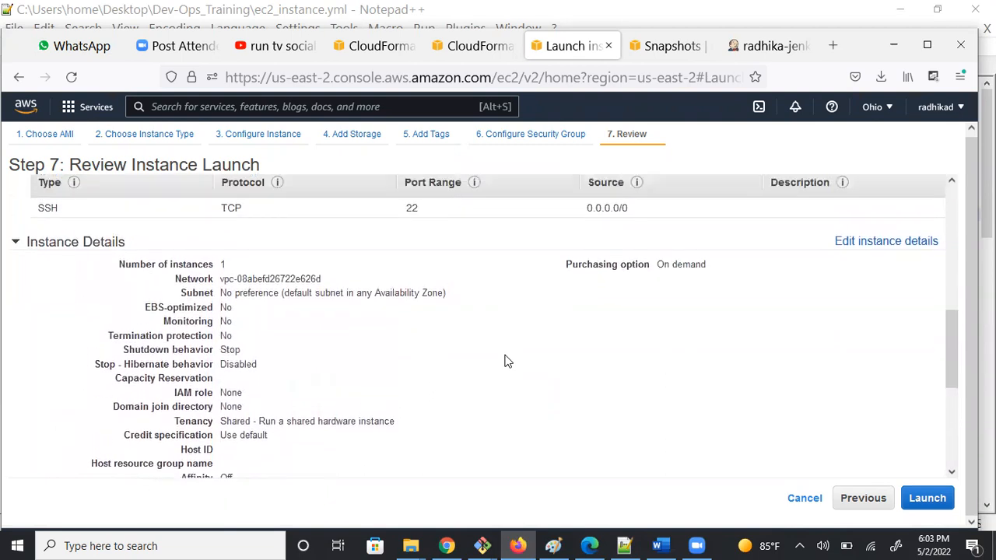
{"action": "scroll", "coordinate": [506, 361], "scroll_direction": "up", "scroll_amount": 1}
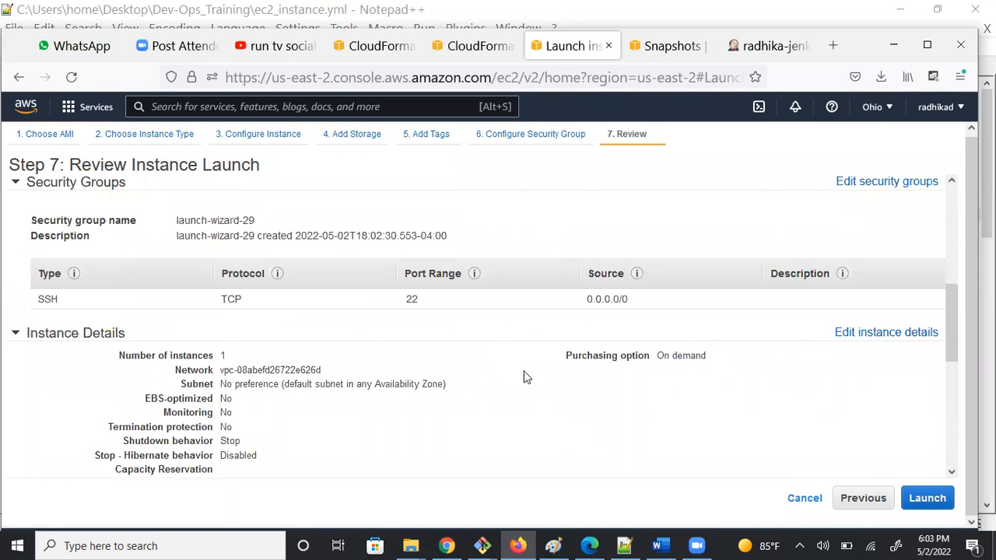
{"action": "scroll", "coordinate": [523, 377], "scroll_direction": "down", "scroll_amount": 1}
{"action": "scroll", "coordinate": [523, 376], "scroll_direction": "up", "scroll_amount": 3}
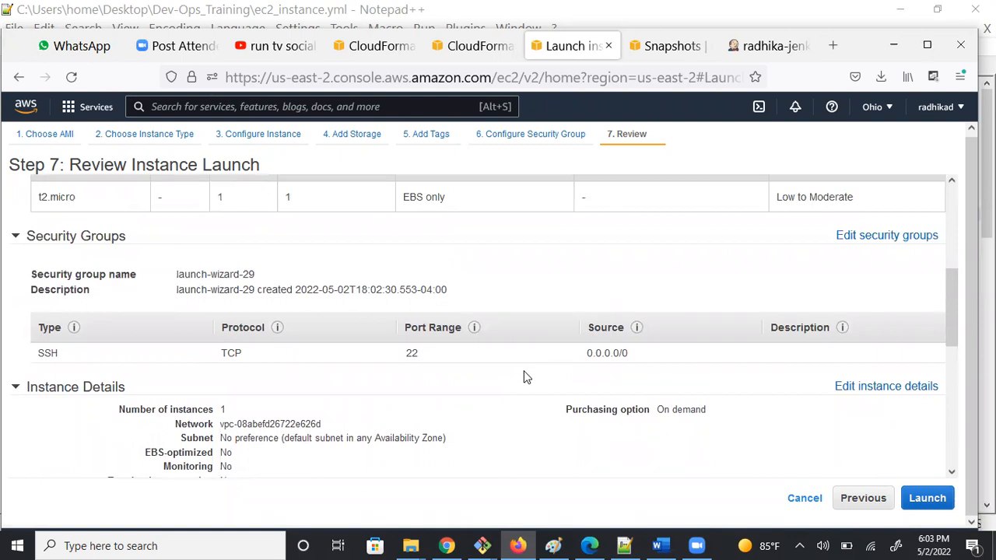
{"action": "mouse_move", "coordinate": [413, 544]}
{"action": "scroll", "coordinate": [557, 441], "scroll_direction": "up", "scroll_amount": 2}
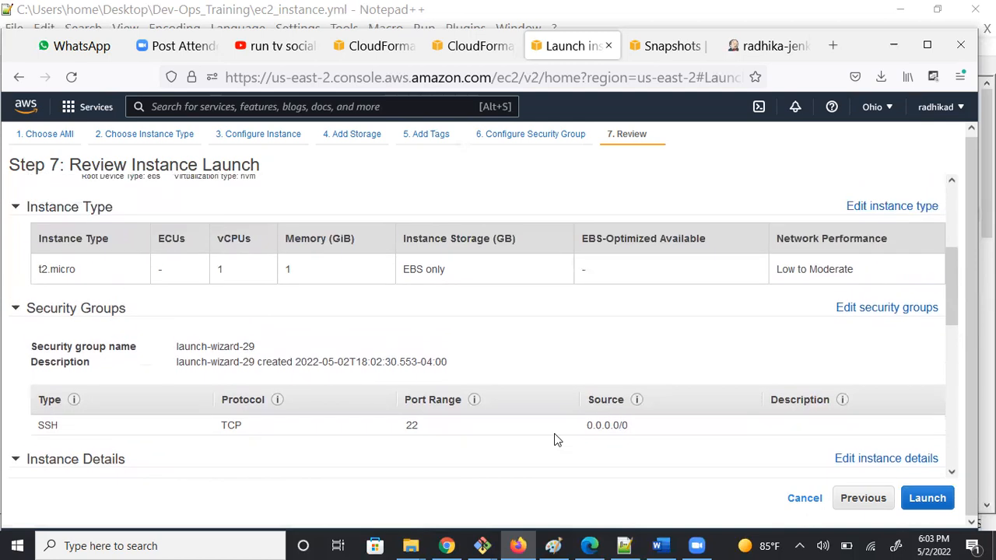
{"action": "scroll", "coordinate": [557, 440], "scroll_direction": "down", "scroll_amount": 1}
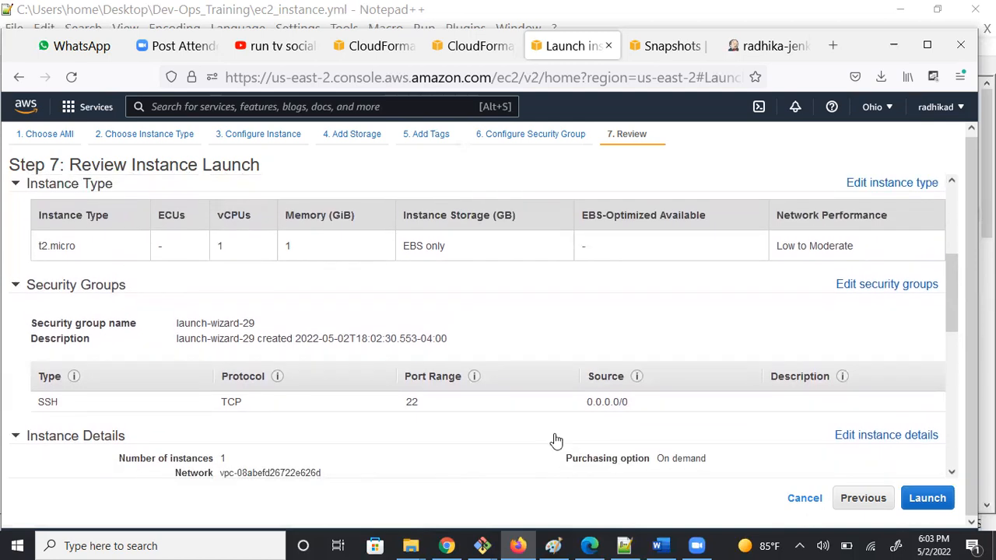
{"action": "scroll", "coordinate": [557, 440], "scroll_direction": "up", "scroll_amount": 1}
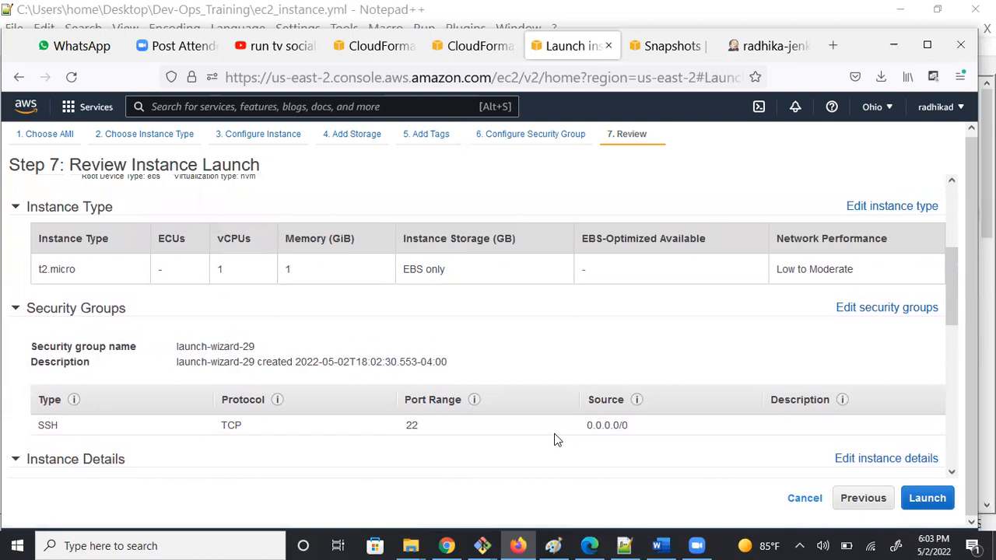
{"action": "scroll", "coordinate": [557, 440], "scroll_direction": "up", "scroll_amount": 1}
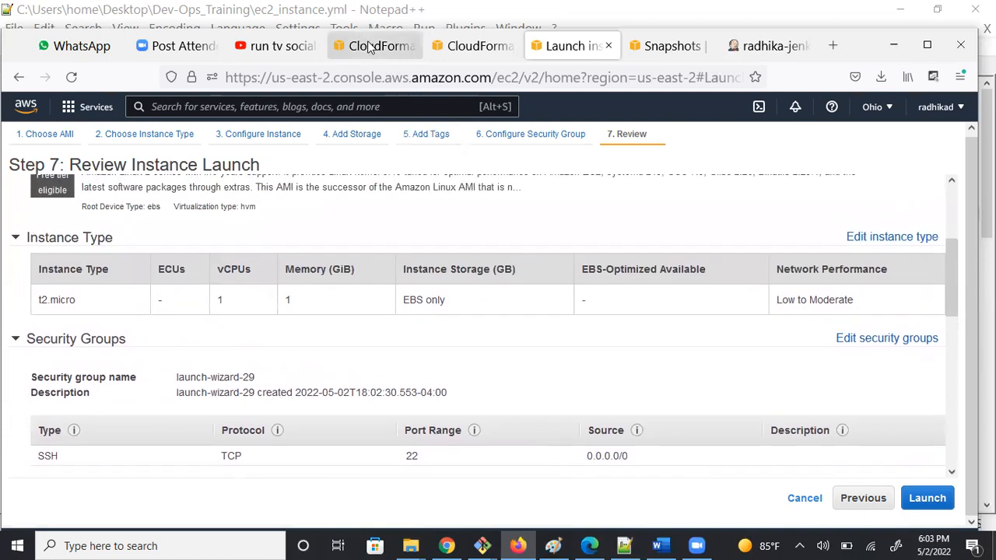
Step: Switch to ec2_instance.yml in Notepad++, highlight part of the ImageId default value and place the cursor on the VpcId description line
{"action": "left_click", "coordinate": [624, 545]}
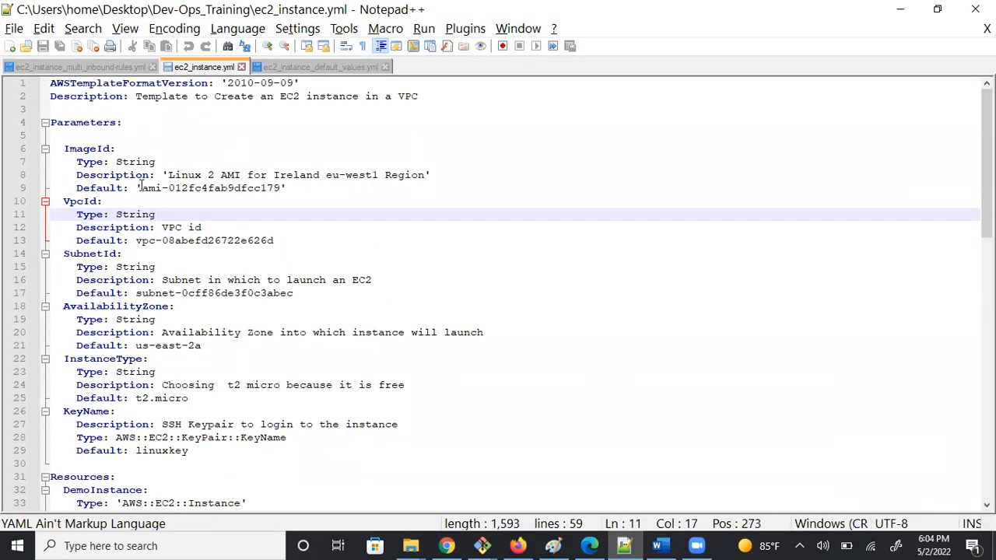
{"action": "left_click_drag", "start_coordinate": [143, 187], "coordinate": [290, 184]}
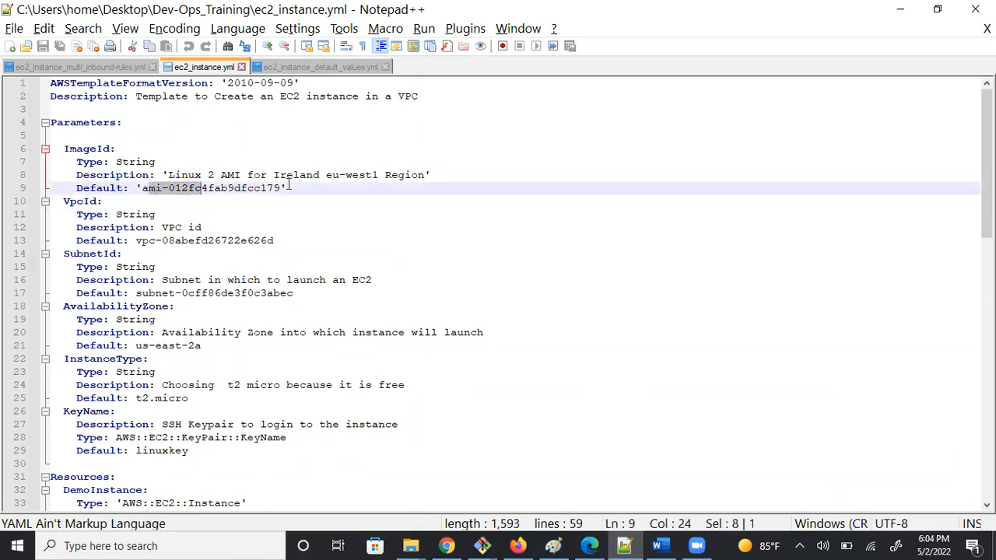
{"action": "left_click", "coordinate": [347, 223]}
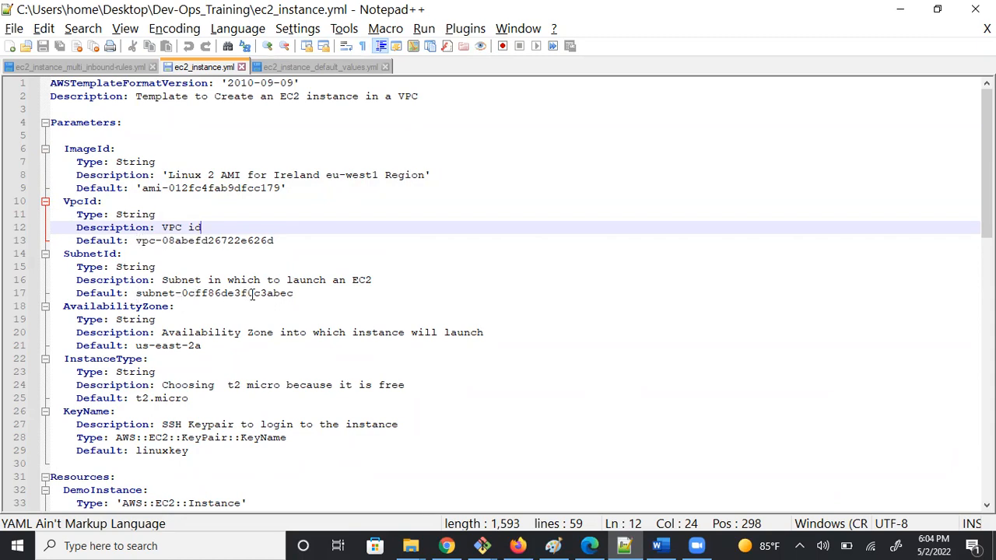
Step: Compare the AMI details on the launch review in Firefox with the parameters of ec2_instance.yml in Notepad++
{"action": "left_click", "coordinate": [517, 545]}
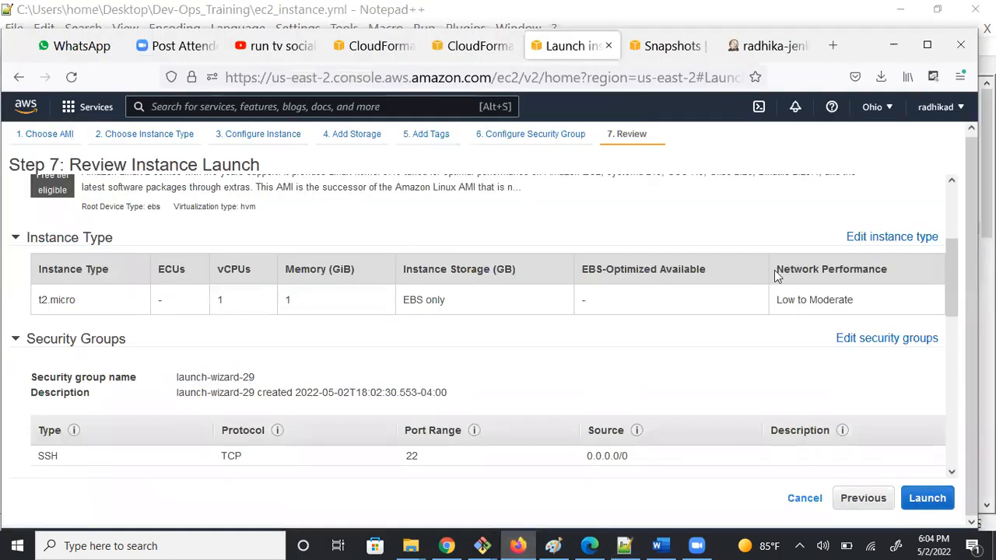
{"action": "scroll", "coordinate": [675, 363], "scroll_direction": "up", "scroll_amount": 3}
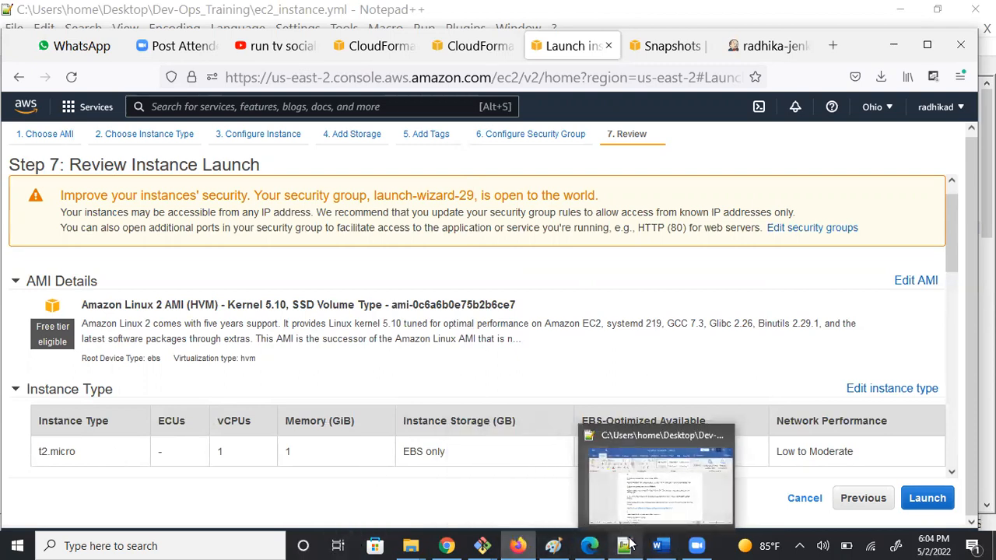
{"action": "left_click", "coordinate": [610, 526]}
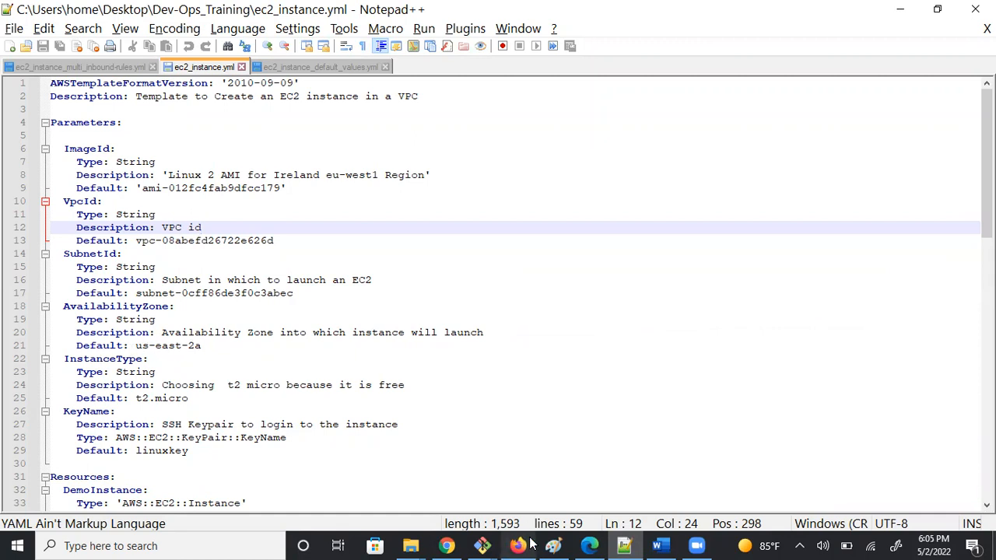
{"action": "mouse_move", "coordinate": [531, 542]}
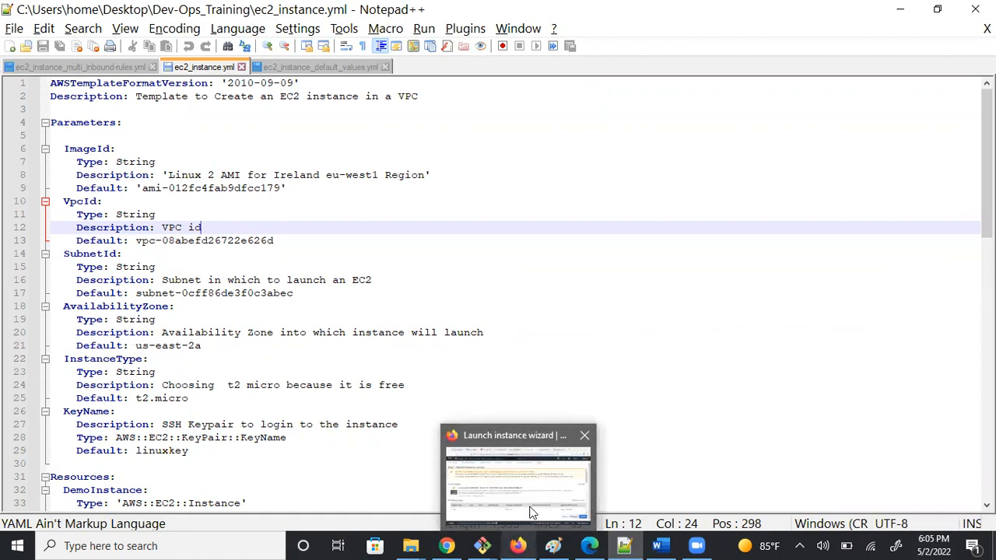
{"action": "left_click", "coordinate": [531, 512]}
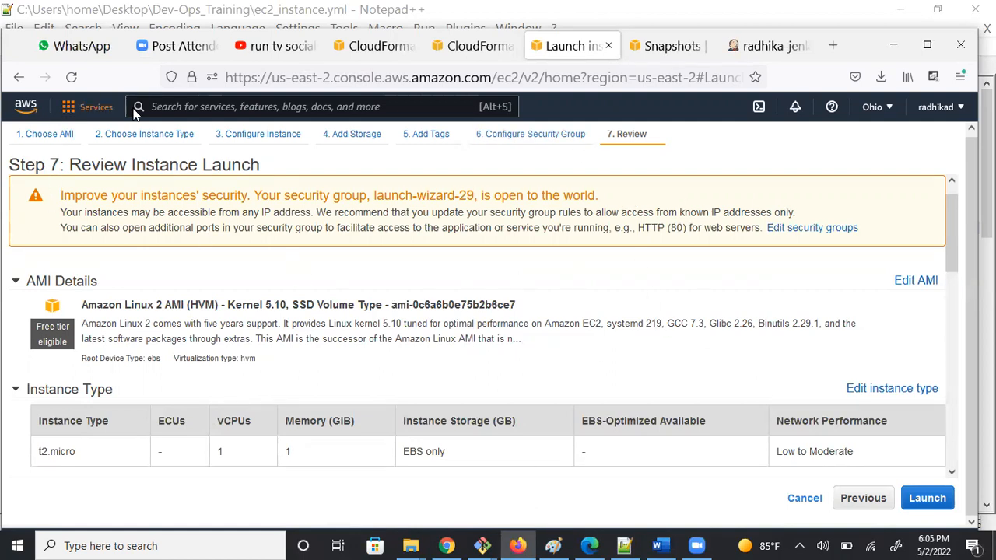
{"action": "left_click", "coordinate": [192, 106]}
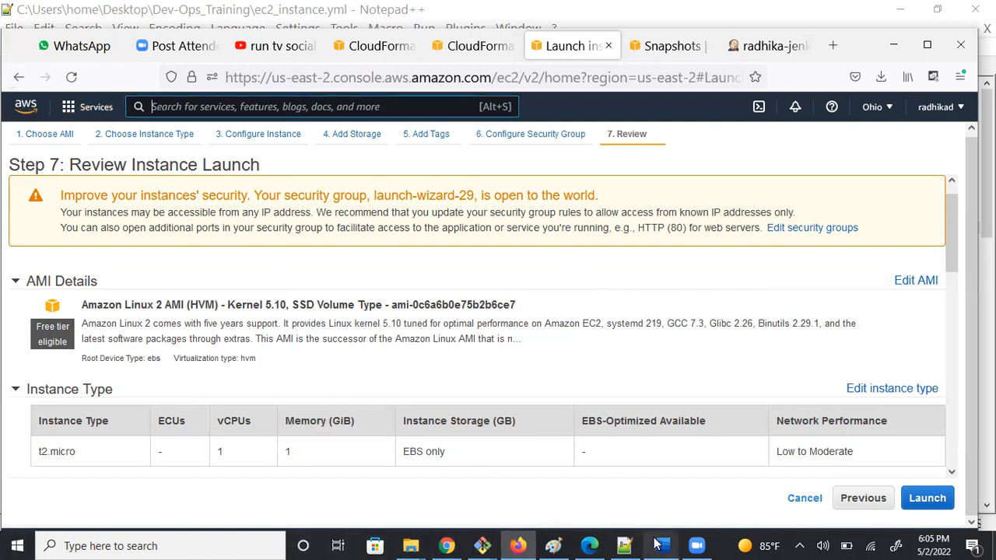
{"action": "left_click", "coordinate": [625, 545]}
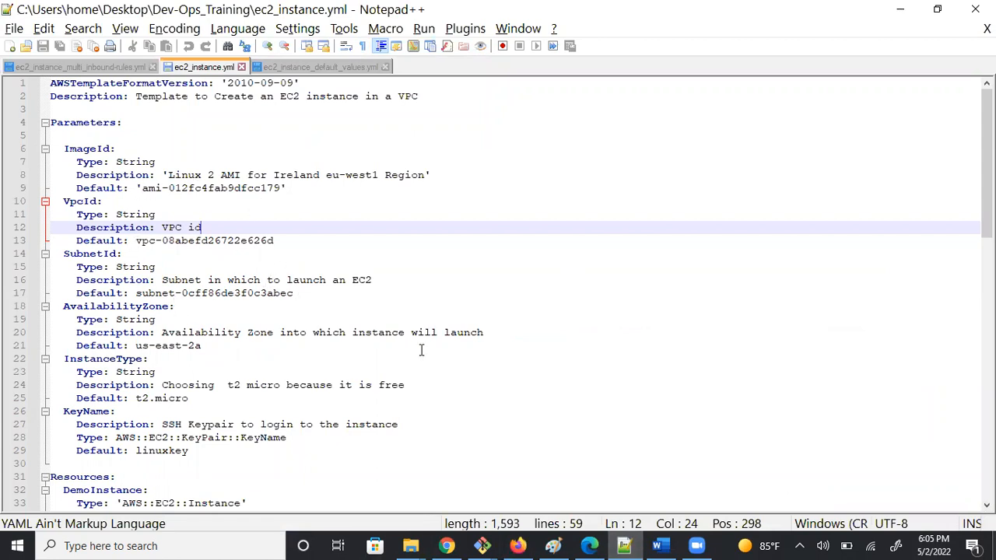
Step: Switch to the All github commands document in Word, copy the us-east-2 VPC console URL and return to Firefox
{"action": "left_click", "coordinate": [661, 544]}
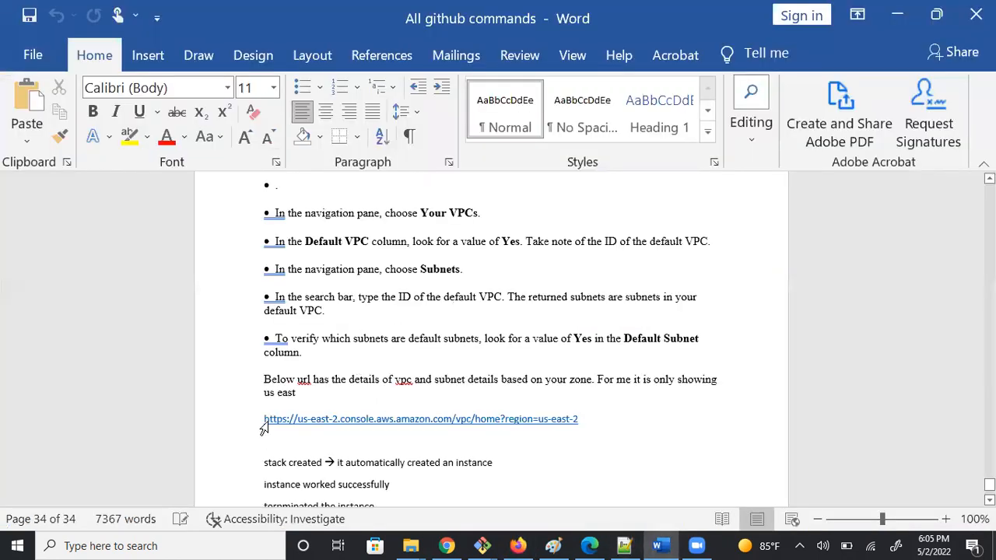
{"action": "left_click_drag", "start_coordinate": [265, 414], "coordinate": [399, 414]}
{"action": "left_click_drag", "start_coordinate": [504, 409], "coordinate": [506, 409]}
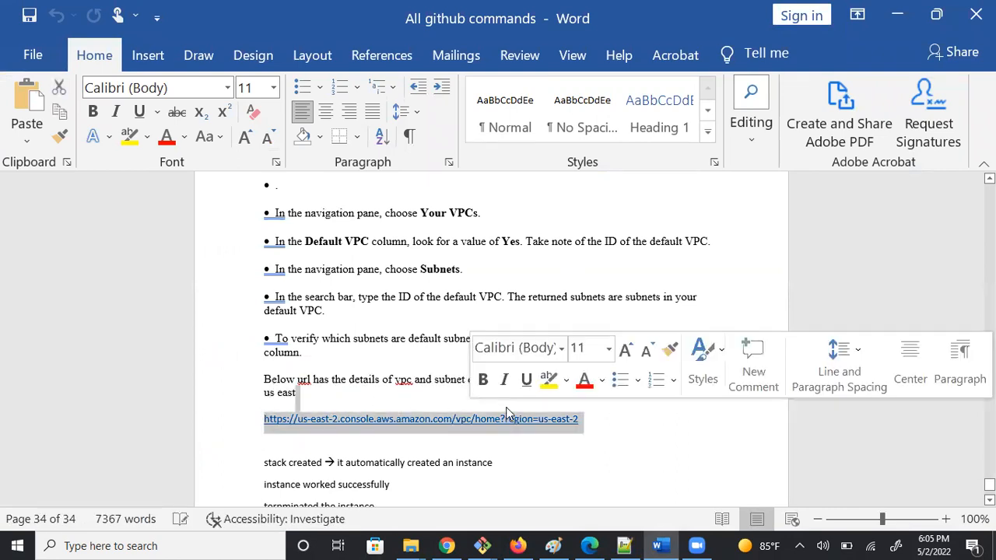
{"action": "key", "text": "ctrl+c"}
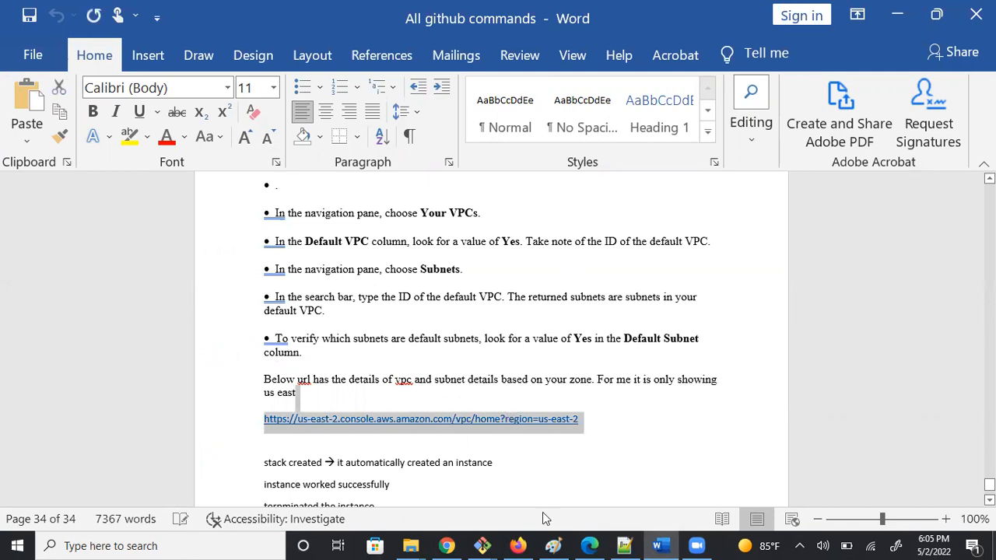
{"action": "left_click", "coordinate": [519, 543]}
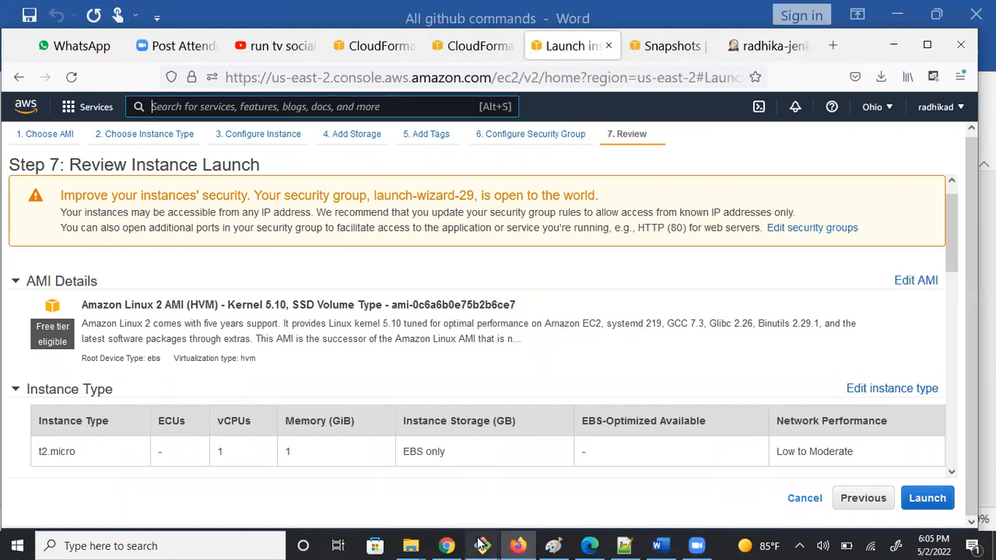
Step: Open ec2_instance_default_values.yml from the Dev-Ops_Training folder in File Explorer and bring it up in Notepad++
{"action": "left_click", "coordinate": [625, 543]}
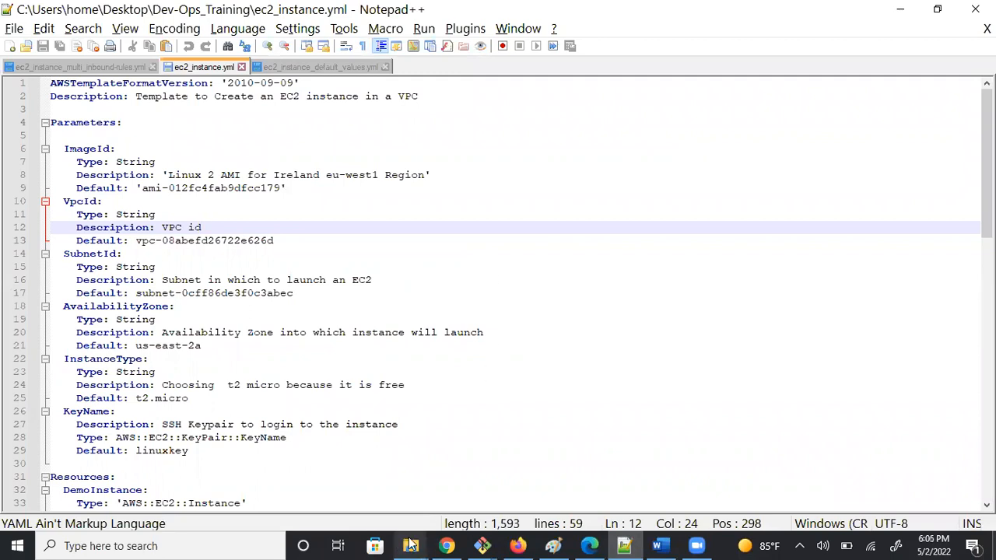
{"action": "mouse_move", "coordinate": [411, 545]}
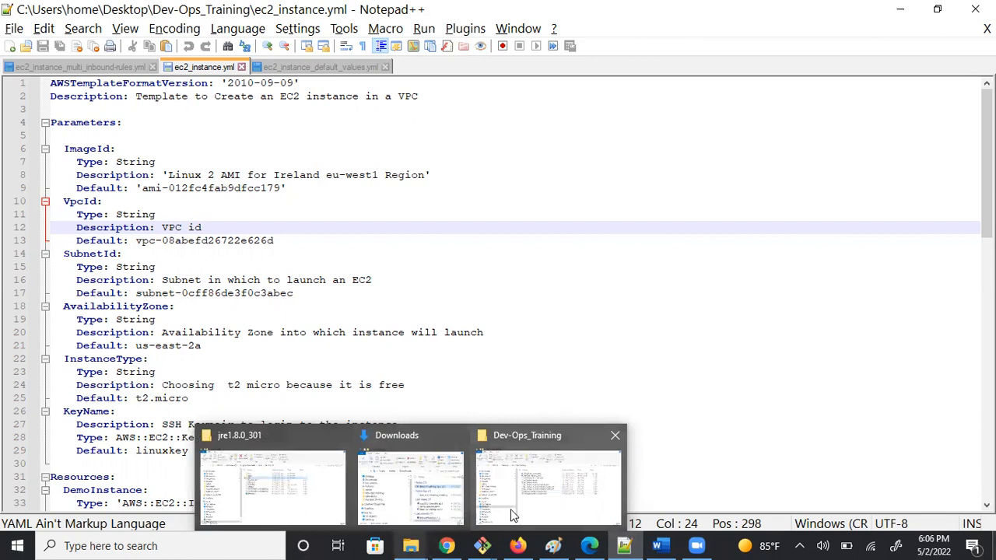
{"action": "key", "text": "alt+Tab"}
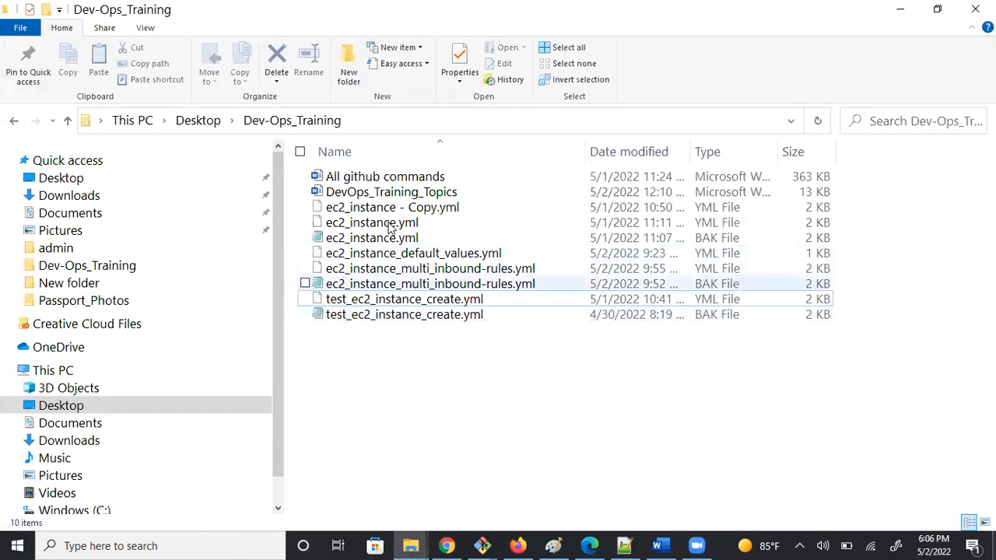
{"action": "double_click", "coordinate": [424, 259]}
{"action": "left_click_drag", "start_coordinate": [543, 427], "coordinate": [627, 543]}
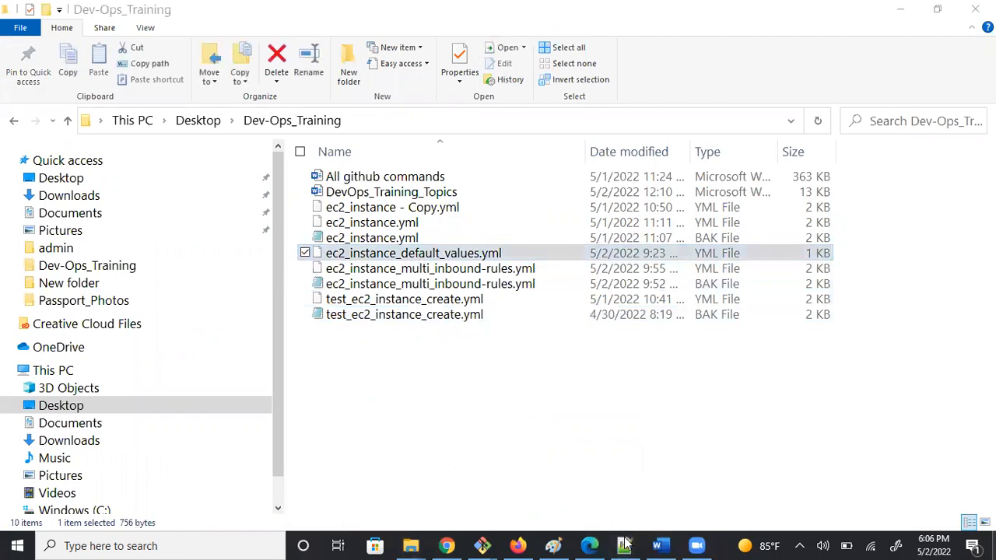
{"action": "right_click", "coordinate": [626, 542]}
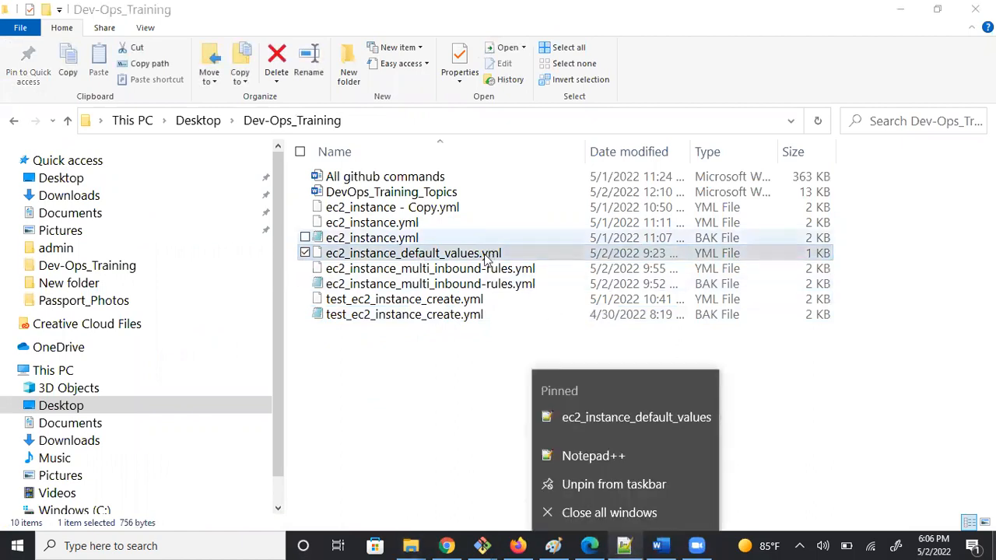
{"action": "left_click", "coordinate": [623, 543]}
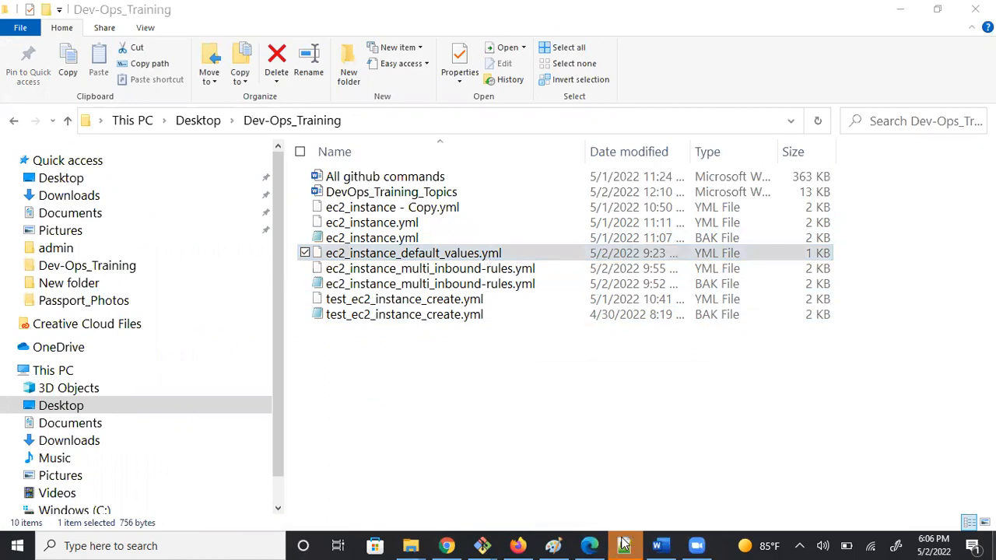
{"action": "left_click", "coordinate": [623, 542]}
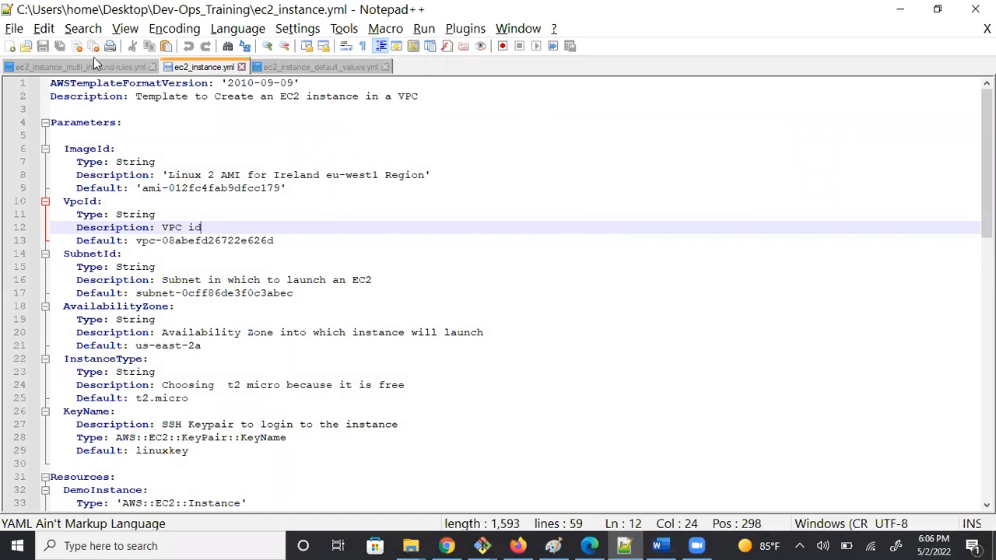
{"action": "left_click", "coordinate": [334, 67]}
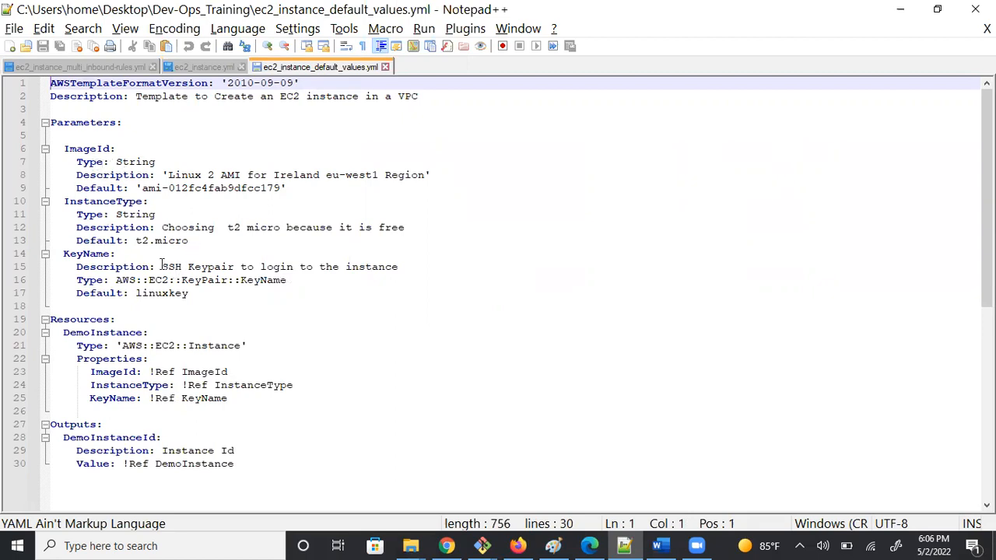
Step: Examine the default values of the ImageId, InstanceType and KeyName parameters, and mark the KeyName type line
{"action": "left_click", "coordinate": [70, 411]}
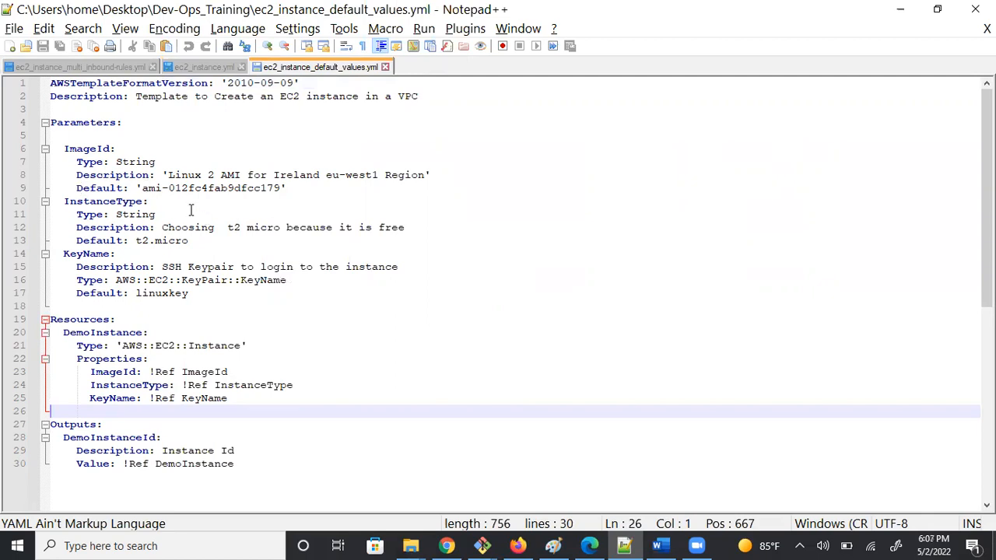
{"action": "left_click_drag", "start_coordinate": [81, 189], "coordinate": [208, 189]}
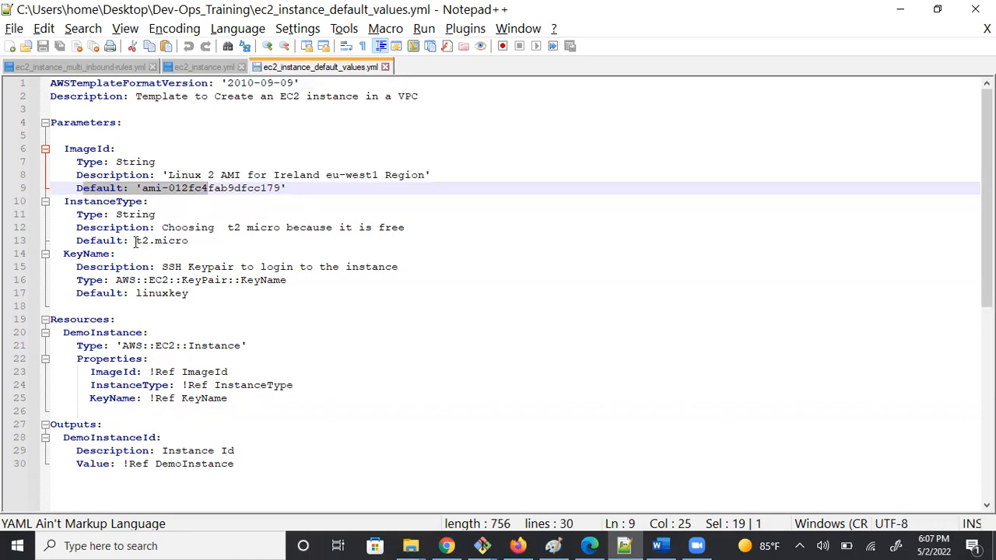
{"action": "left_click", "coordinate": [168, 242]}
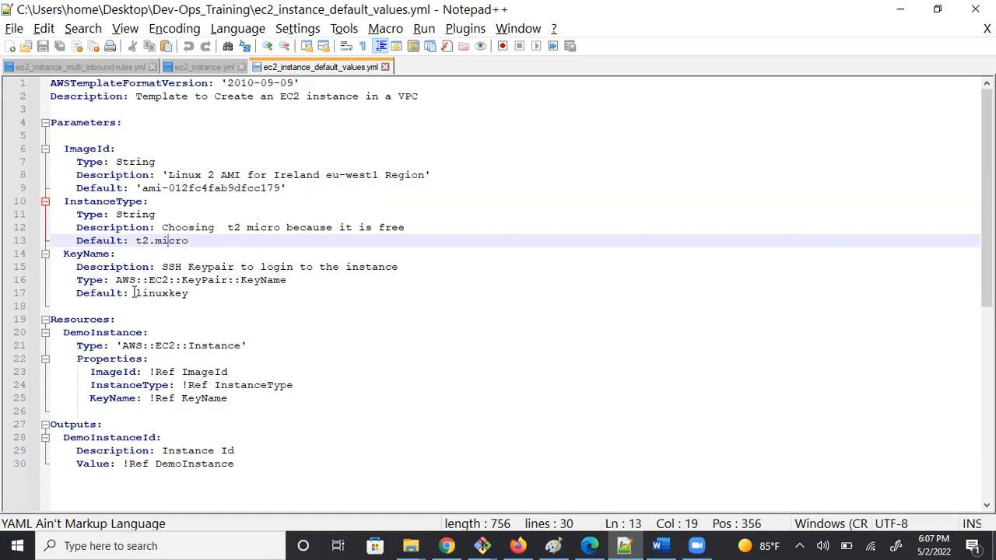
{"action": "left_click_drag", "start_coordinate": [135, 293], "coordinate": [162, 294]}
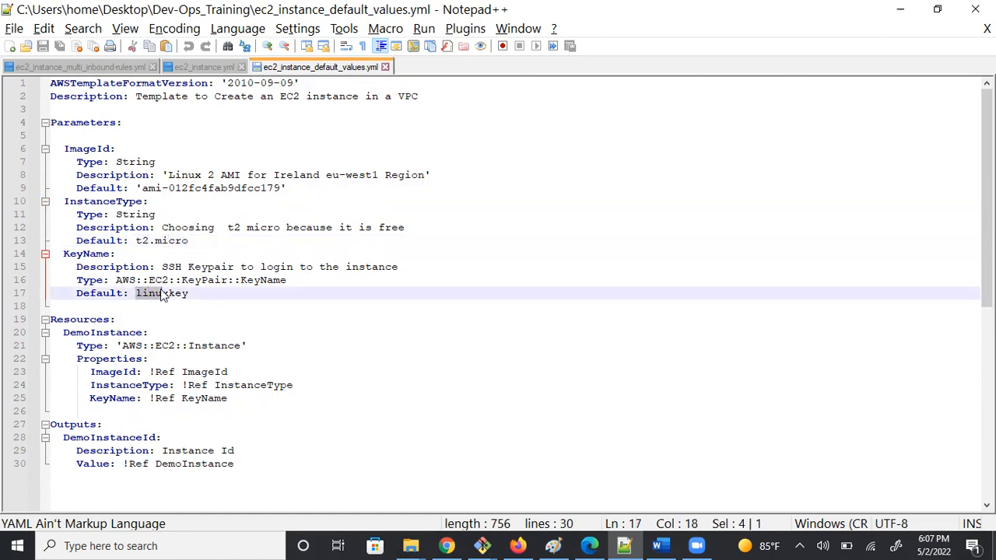
{"action": "left_click", "coordinate": [195, 280]}
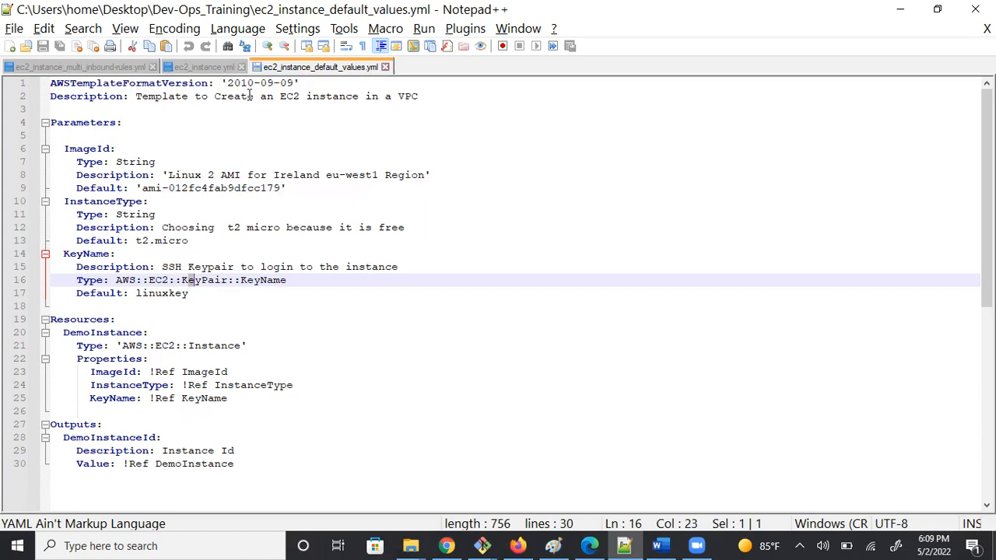
Step: Compare ec2_instance.yml with ec2_instance_default_values.yml, marking the latter's Parameters and Resources sections and the ImageId default value
{"action": "left_click", "coordinate": [215, 70]}
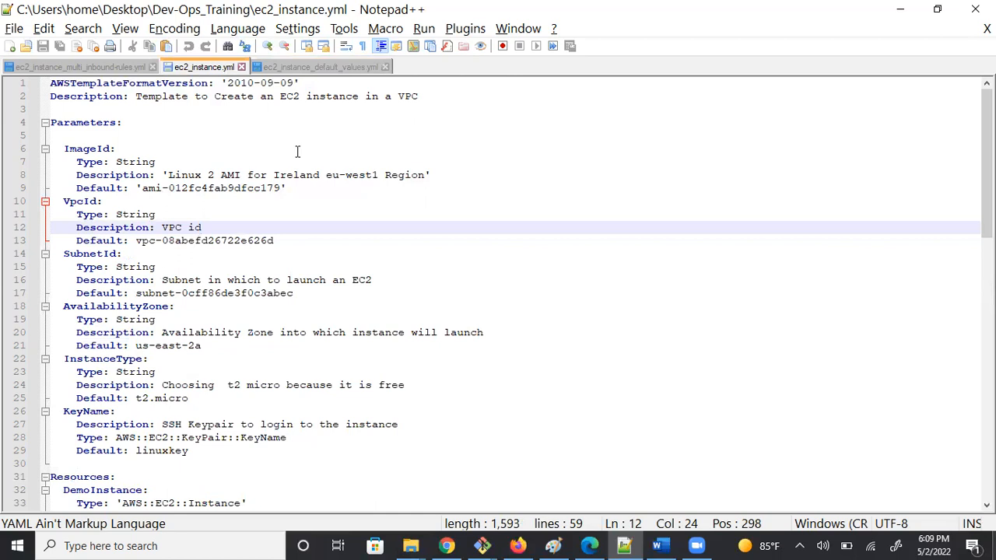
{"action": "left_click", "coordinate": [344, 67]}
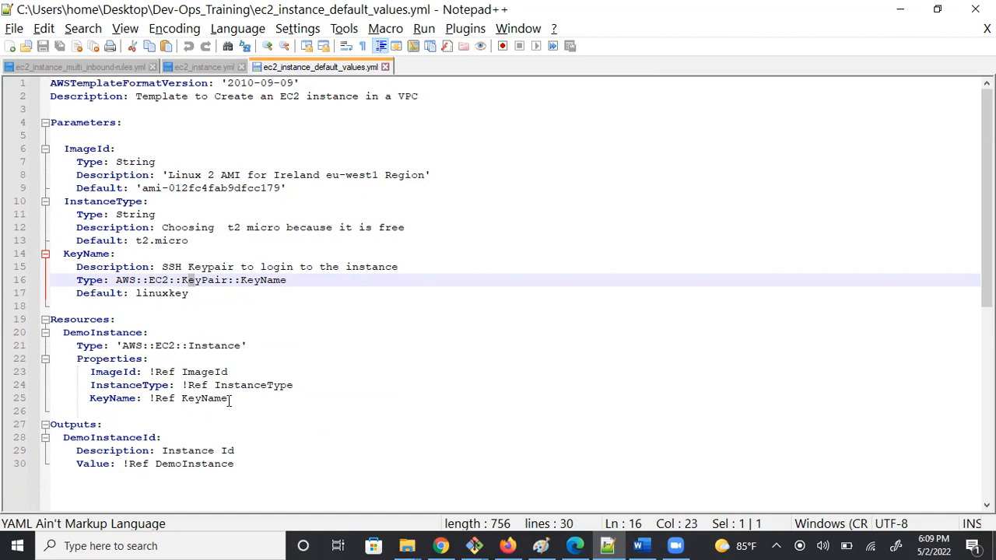
{"action": "left_click_drag", "start_coordinate": [230, 398], "coordinate": [51, 115]}
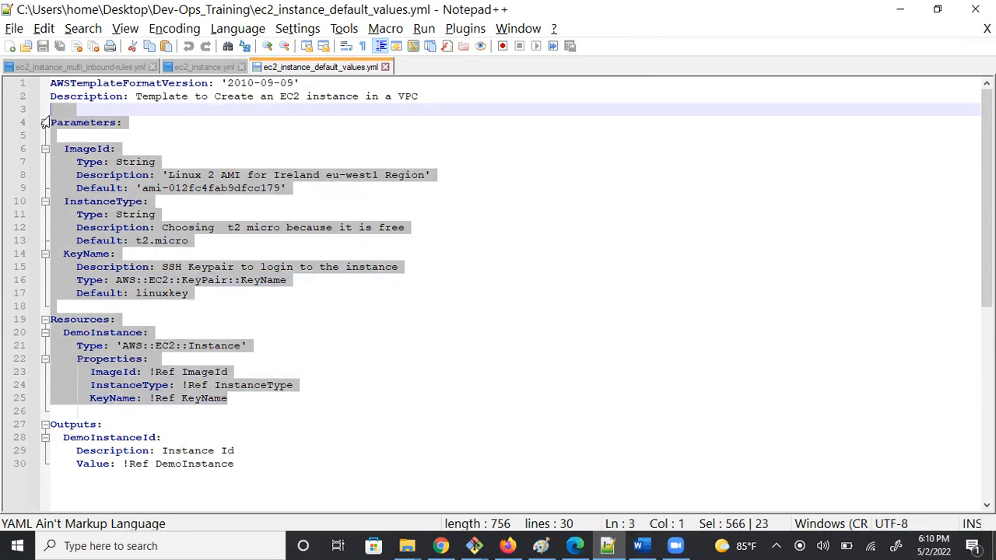
{"action": "left_click", "coordinate": [335, 322]}
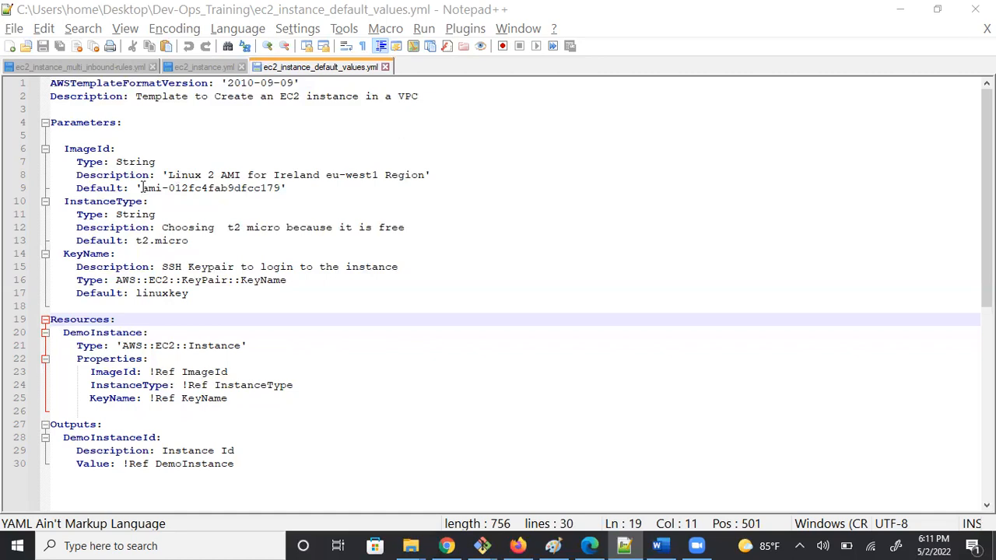
{"action": "left_click_drag", "start_coordinate": [140, 187], "coordinate": [282, 188]}
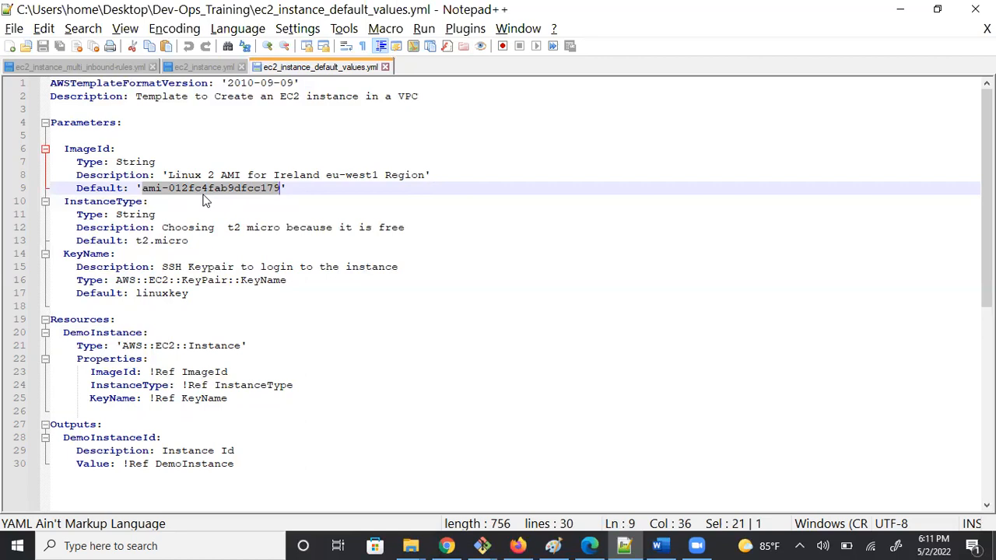
Step: Switch to Firefox, search the AWS console for ec2 and open the list of AMIs in the EC2 service
{"action": "left_click", "coordinate": [517, 545]}
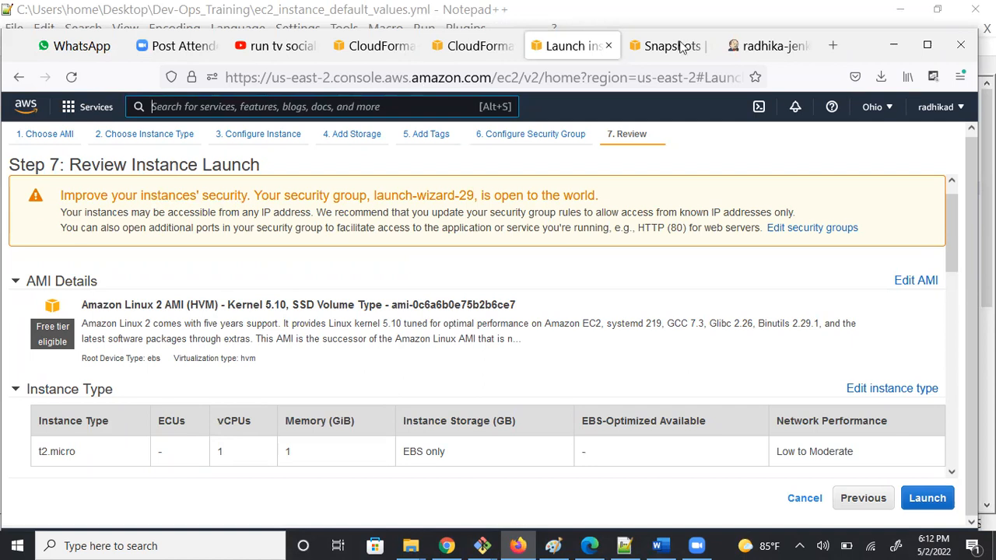
{"action": "left_click", "coordinate": [469, 46]}
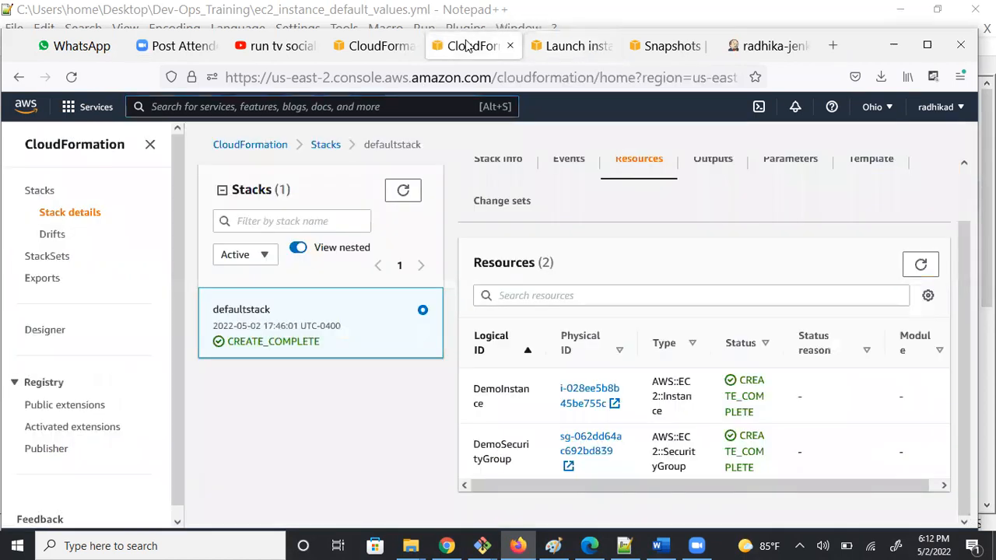
{"action": "left_click", "coordinate": [390, 48]}
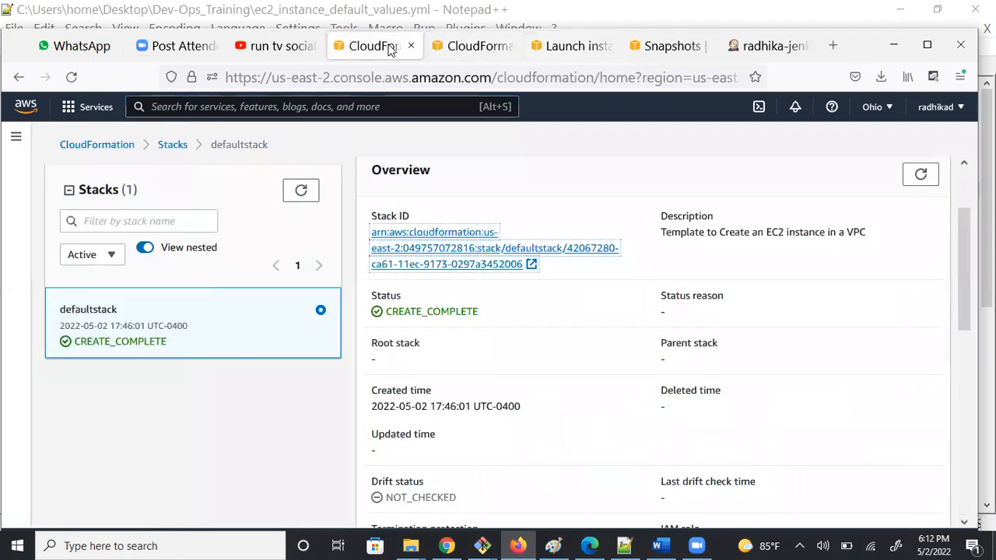
{"action": "left_click", "coordinate": [13, 143]}
{"action": "left_click", "coordinate": [261, 106]}
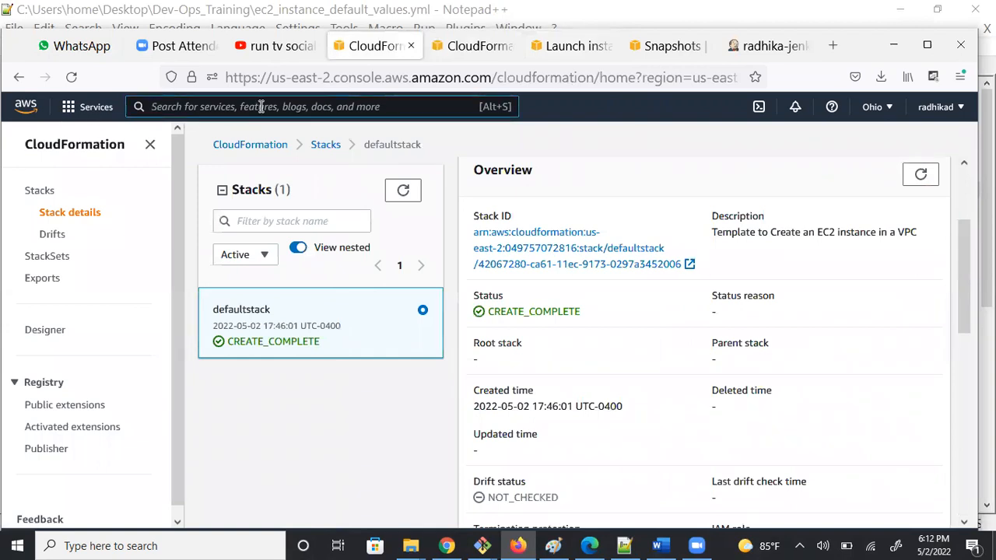
{"action": "type", "text": "ec2"}
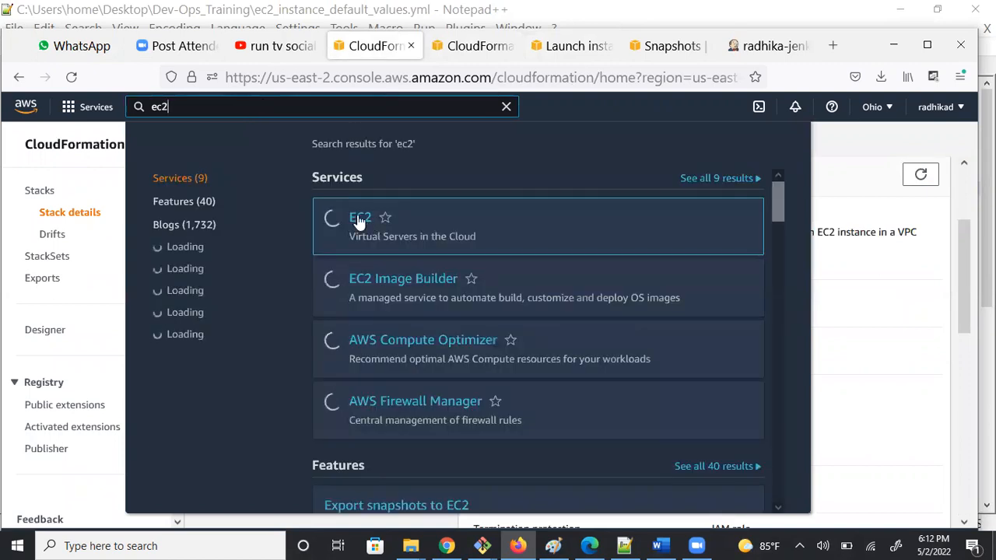
{"action": "mouse_move", "coordinate": [358, 223]}
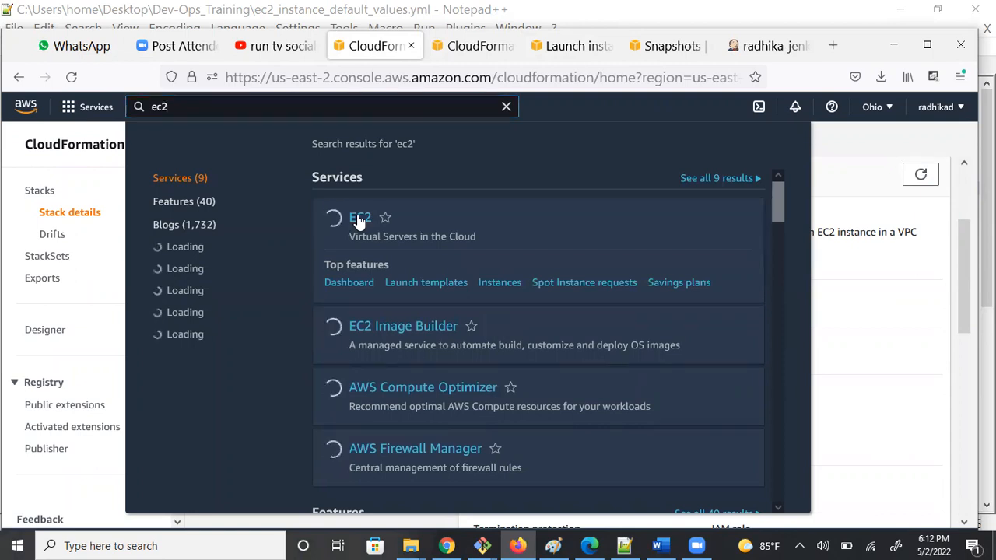
{"action": "left_click", "coordinate": [359, 221]}
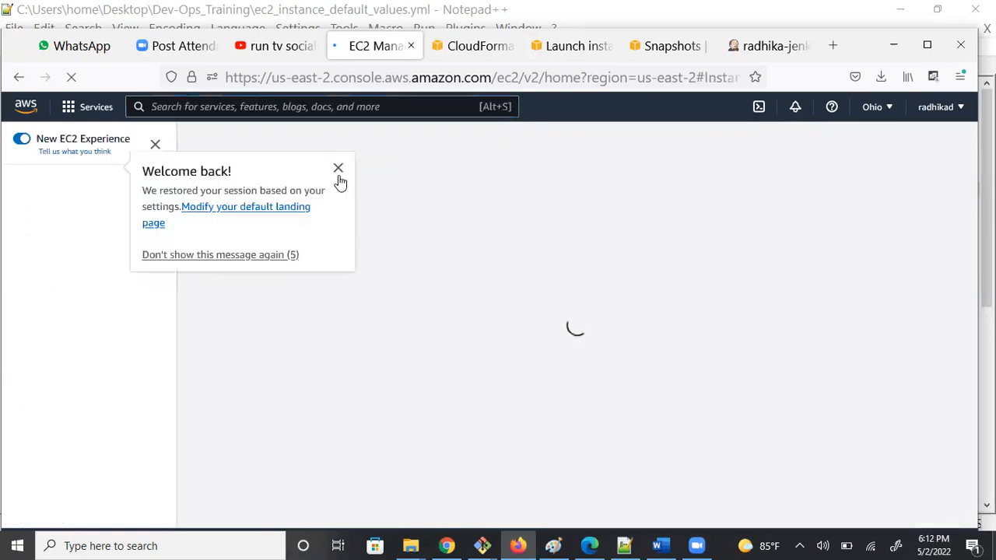
{"action": "left_click", "coordinate": [339, 171]}
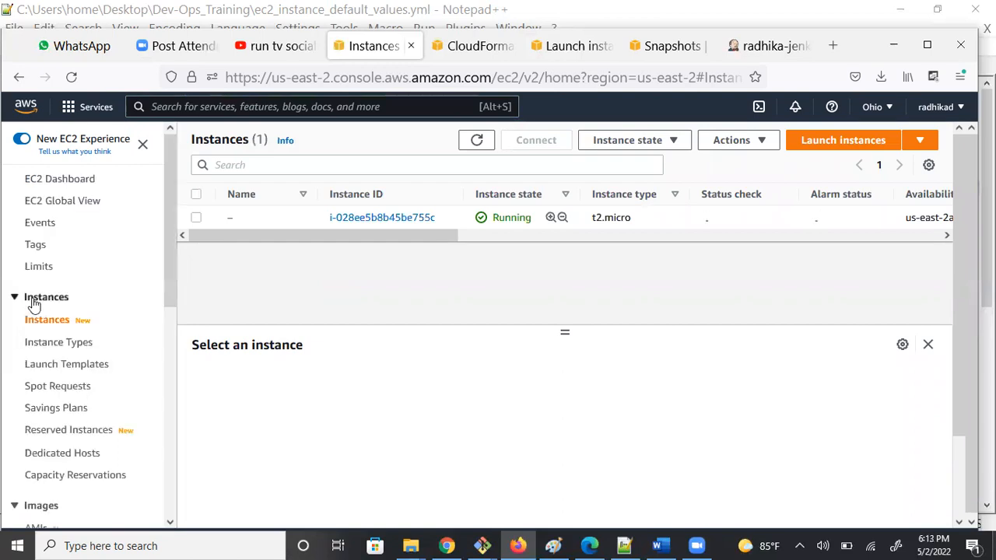
{"action": "scroll", "coordinate": [95, 467], "scroll_direction": "down", "scroll_amount": 1}
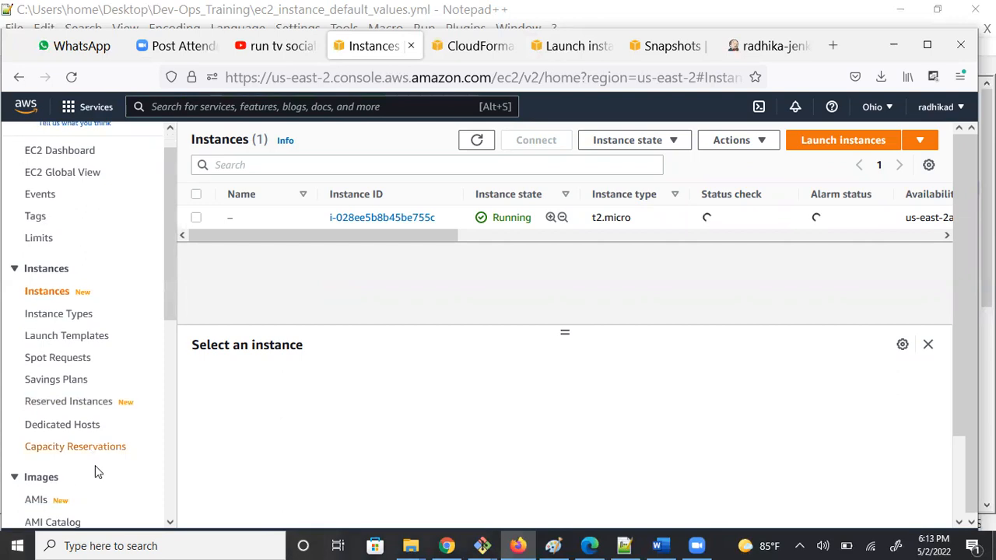
{"action": "left_click", "coordinate": [34, 502]}
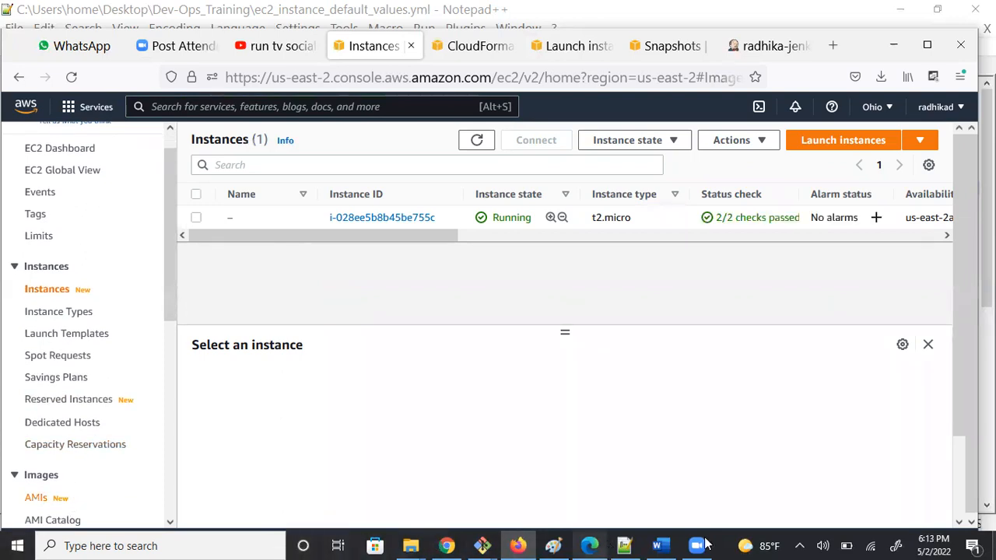
Step: Switch to Notepad++ and copy the ImageId default ami-012fc4fab9dfcc179 from ec2_instance_default_values.yml into a new blank file
{"action": "left_click", "coordinate": [625, 545]}
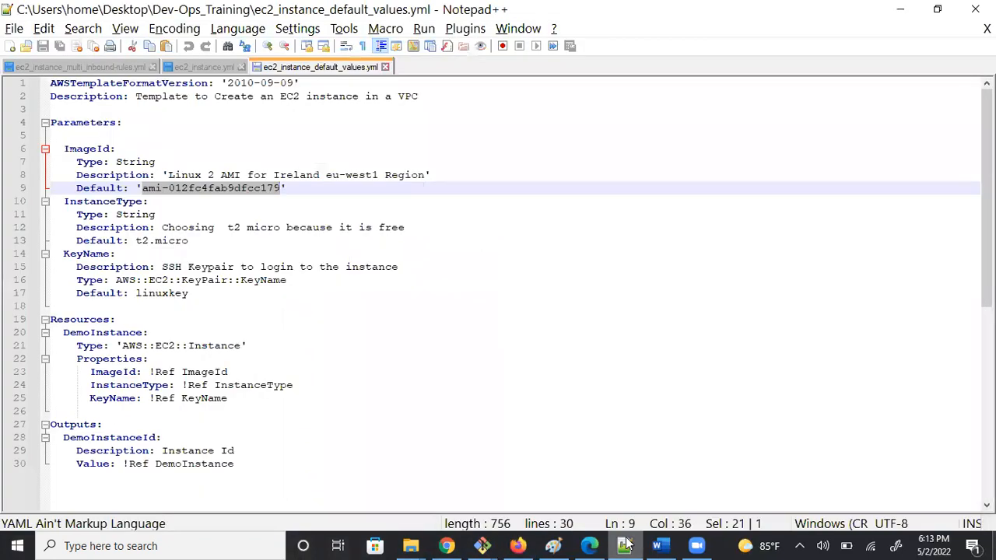
{"action": "left_click", "coordinate": [481, 249]}
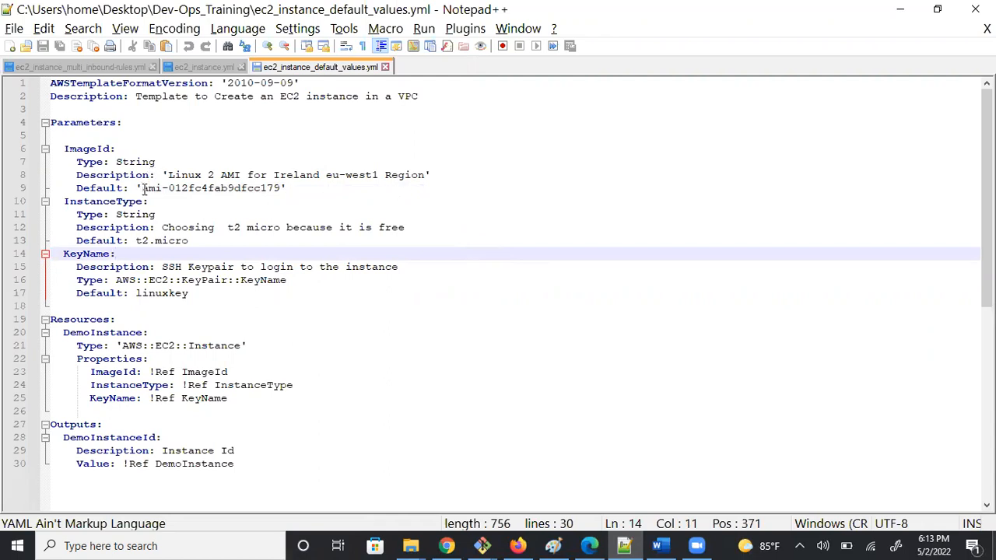
{"action": "left_click_drag", "start_coordinate": [141, 189], "coordinate": [279, 192]}
{"action": "key", "text": "ctrl+c"}
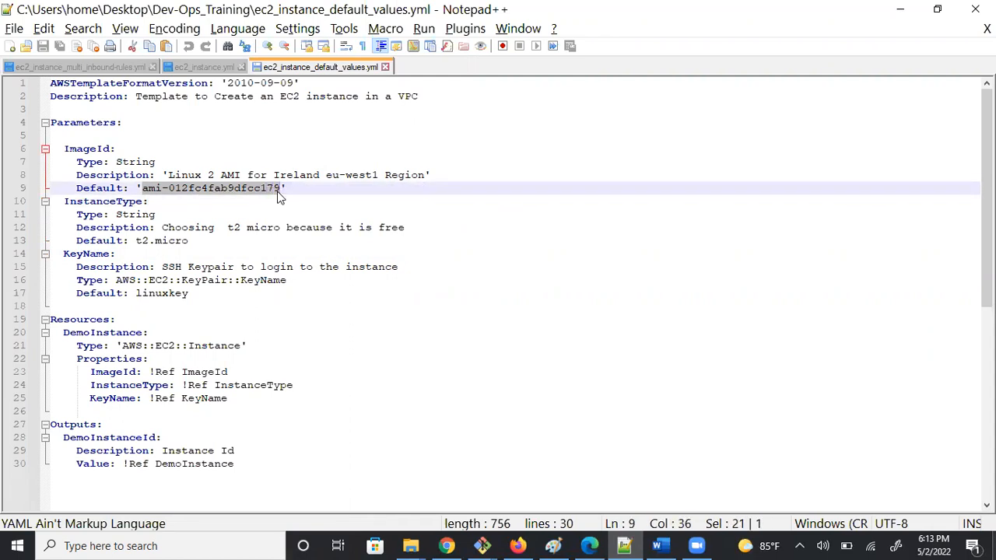
{"action": "double_click", "coordinate": [423, 69]}
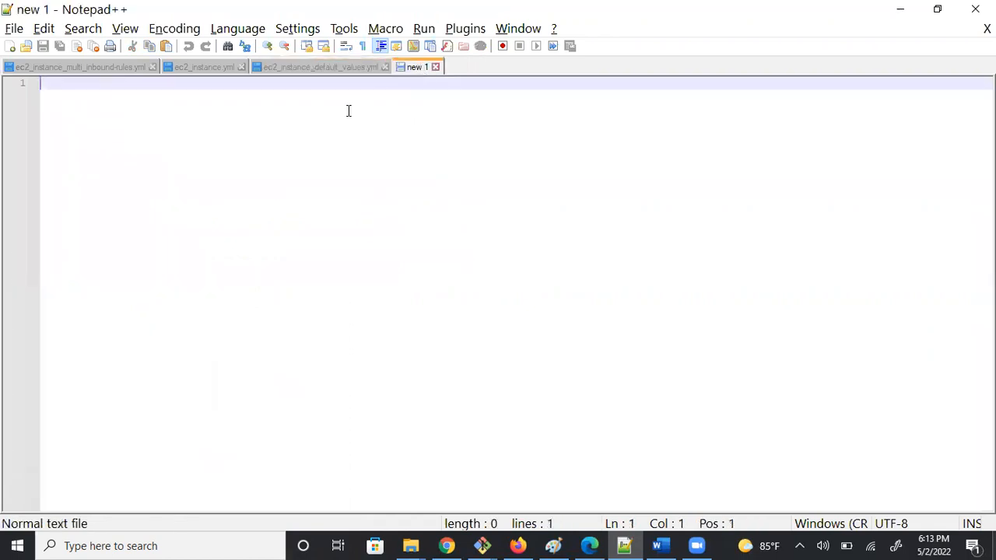
{"action": "key", "text": "ctrl+v"}
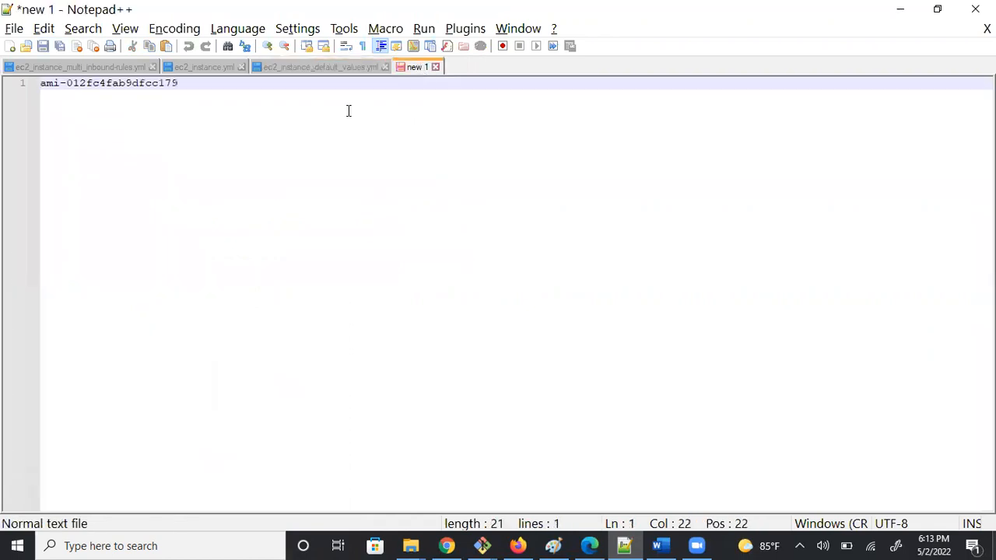
Step: Empty the ImageId default value between its quotes in ec2_instance_default_values.yml and save the file
{"action": "left_click", "coordinate": [344, 68]}
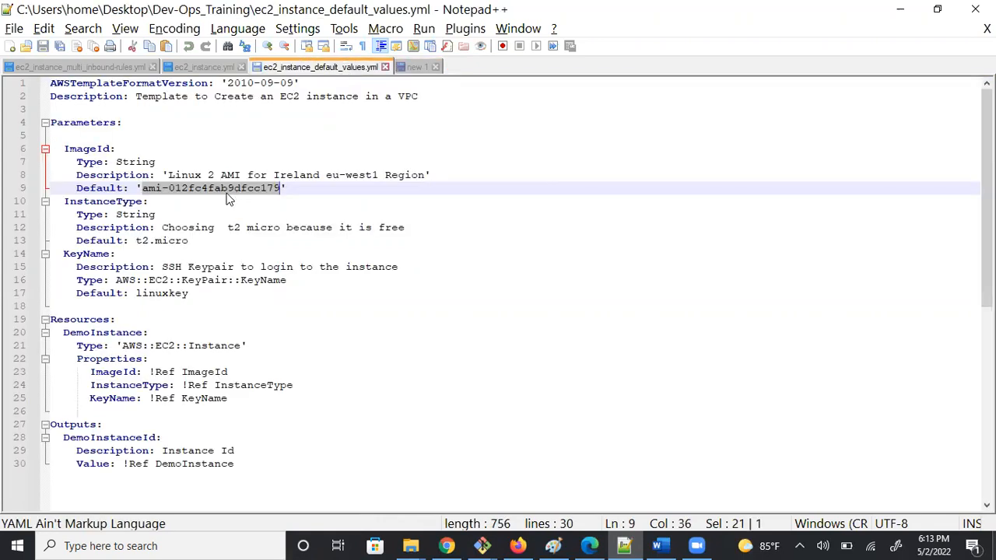
{"action": "key", "text": "Delete"}
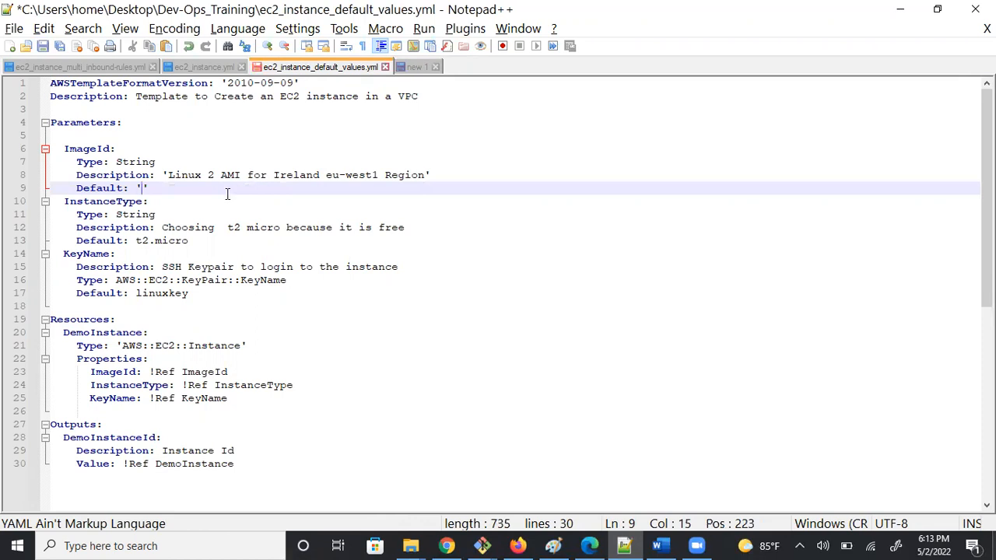
{"action": "key", "text": "ctrl+s"}
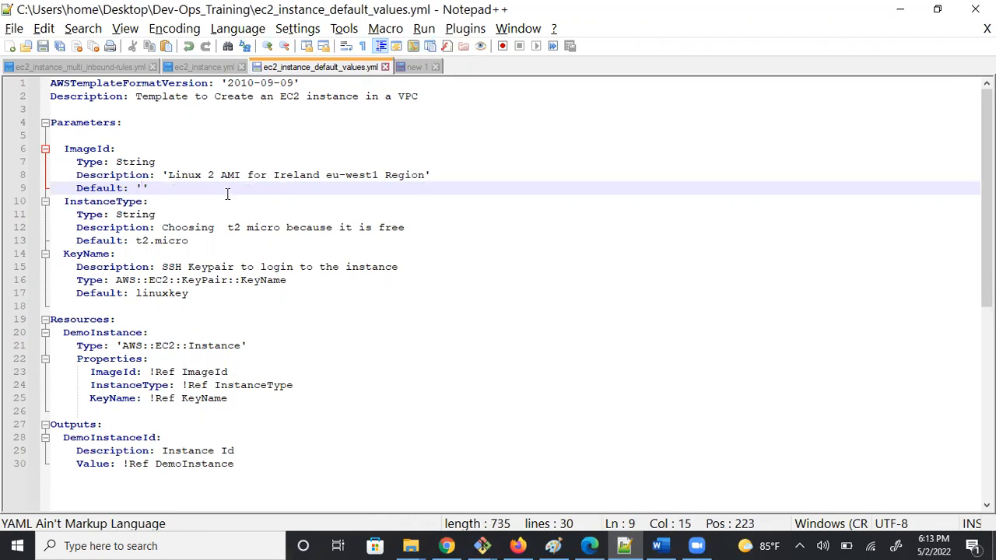
Step: Switch to Firefox, return to the CloudFormation stacks list and start creating a new stack
{"action": "left_click", "coordinate": [519, 546]}
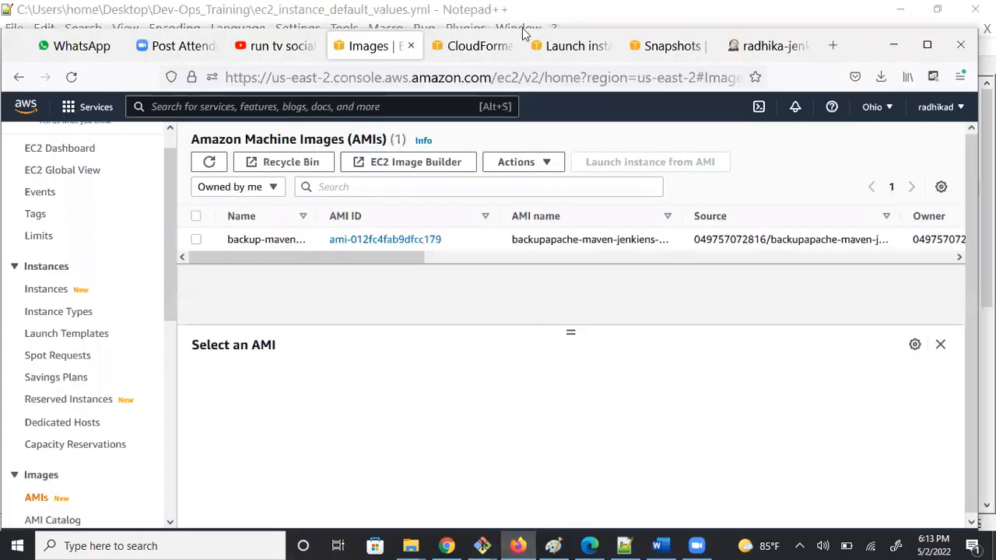
{"action": "left_click", "coordinate": [481, 48]}
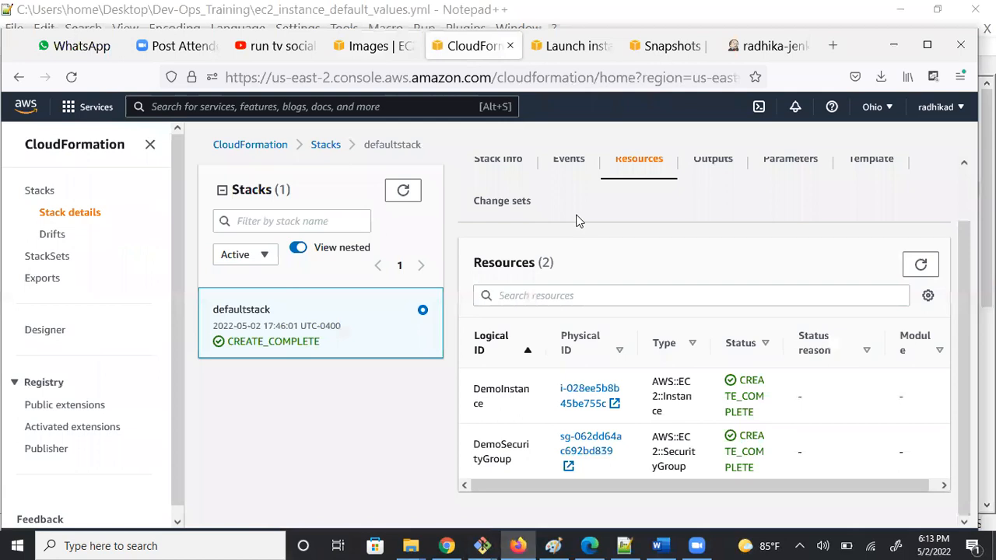
{"action": "left_click", "coordinate": [920, 264]}
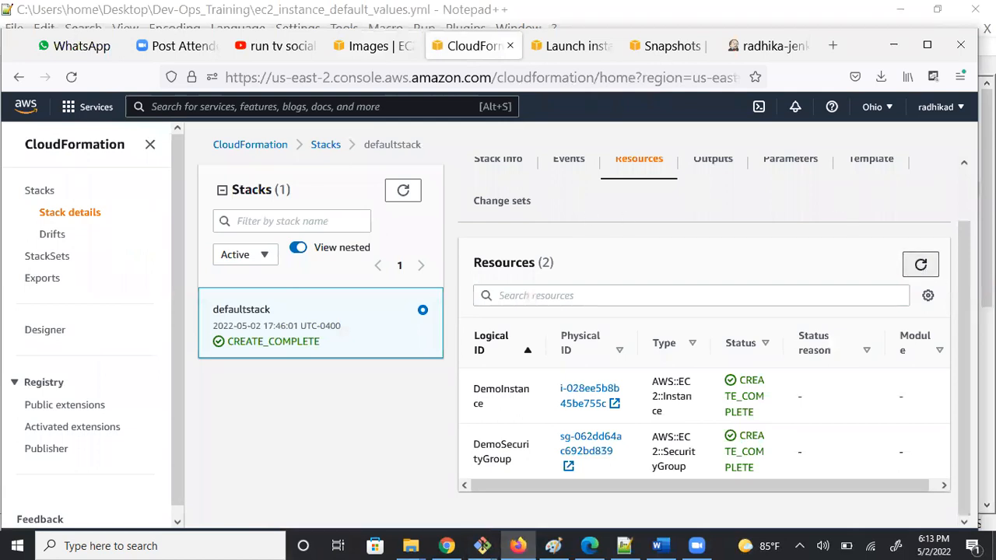
{"action": "left_click_drag", "start_coordinate": [965, 289], "coordinate": [963, 207]}
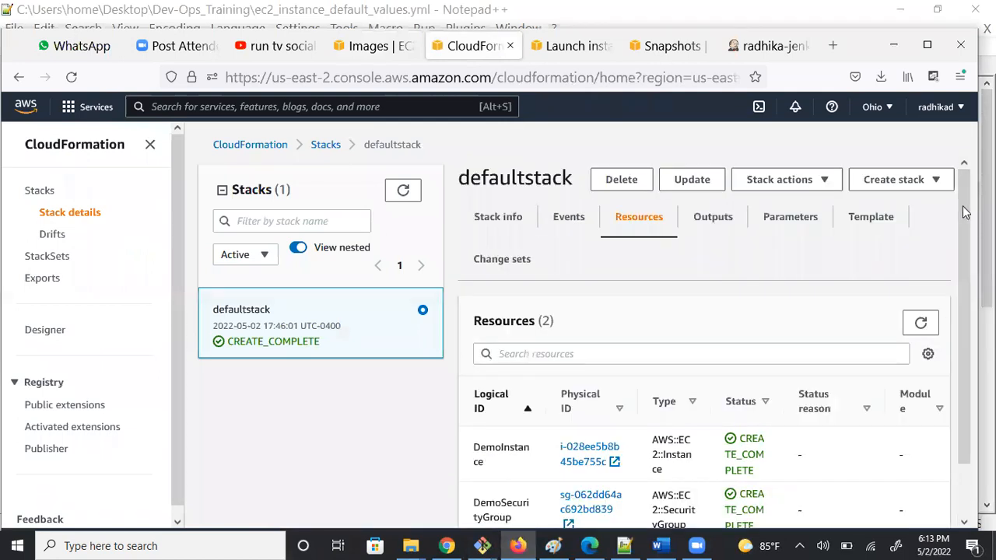
{"action": "left_click", "coordinate": [325, 145]}
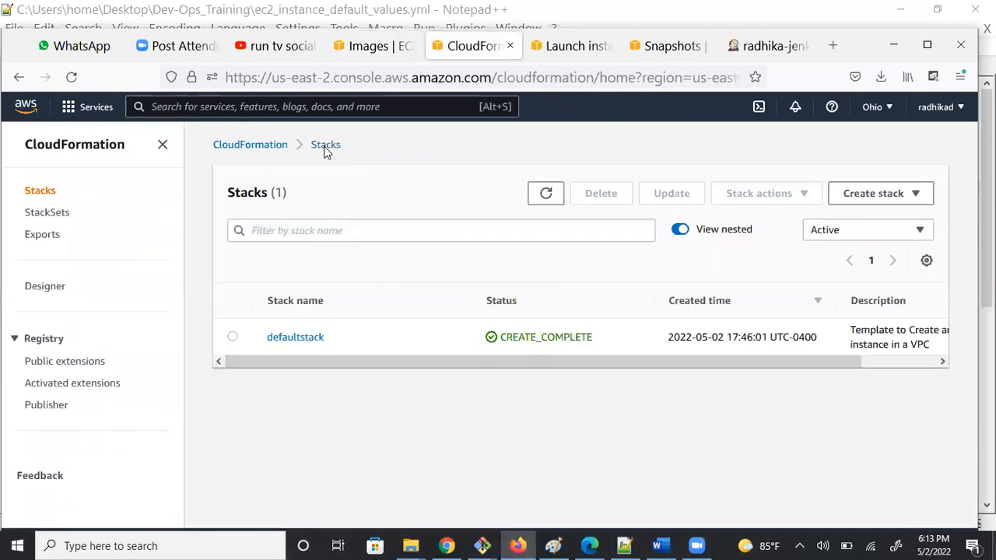
{"action": "left_click", "coordinate": [851, 204]}
{"action": "left_click", "coordinate": [794, 225]}
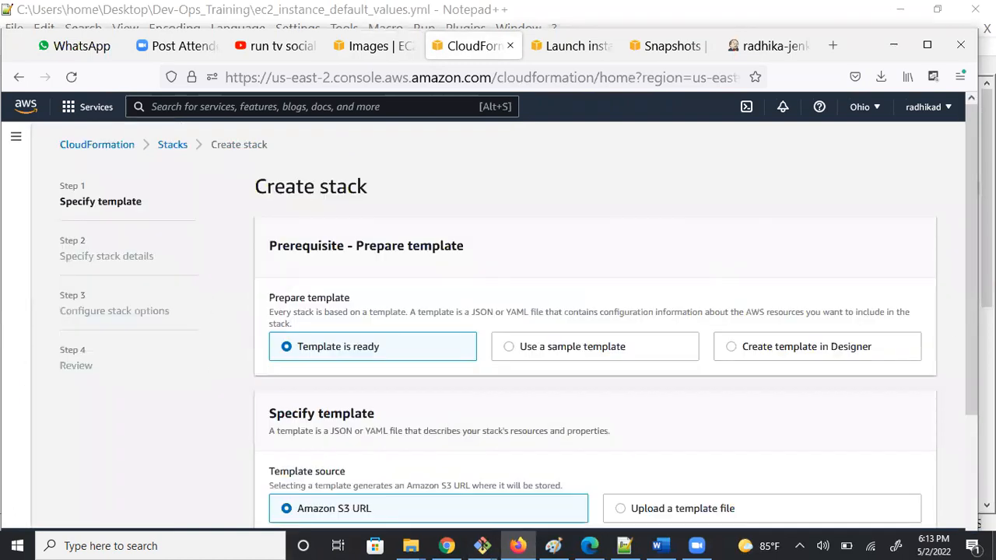
Step: Set the template source to Upload a template file and choose ec2_instance_default_values.yml from the Dev-Ops_Training folder
{"action": "scroll", "coordinate": [614, 343], "scroll_direction": "down", "scroll_amount": 2}
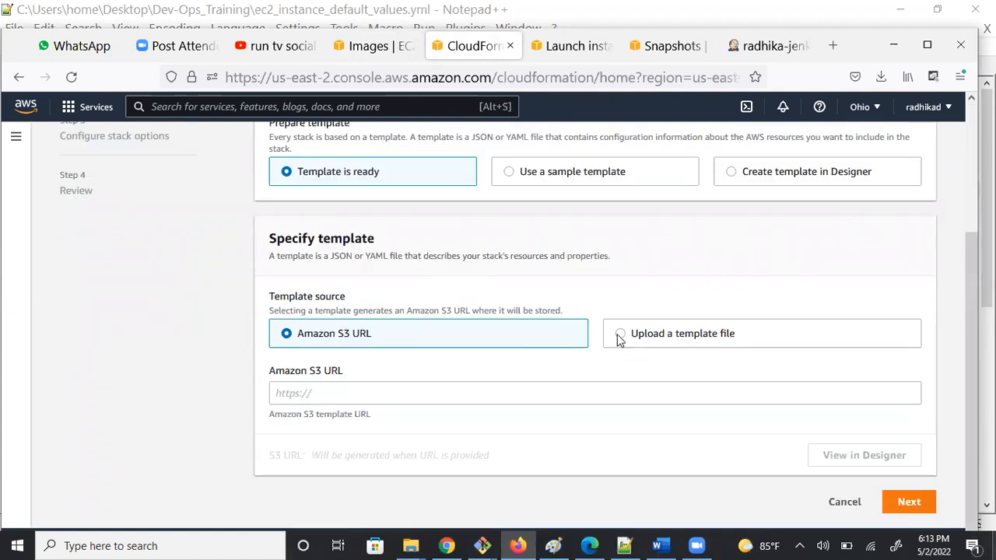
{"action": "left_click", "coordinate": [620, 335]}
{"action": "left_click", "coordinate": [294, 395]}
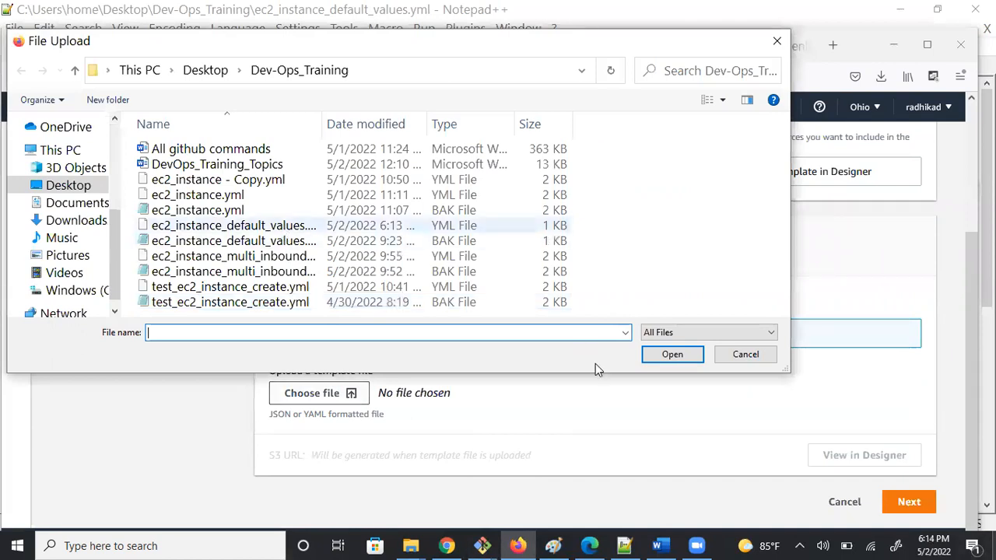
{"action": "left_click", "coordinate": [744, 355]}
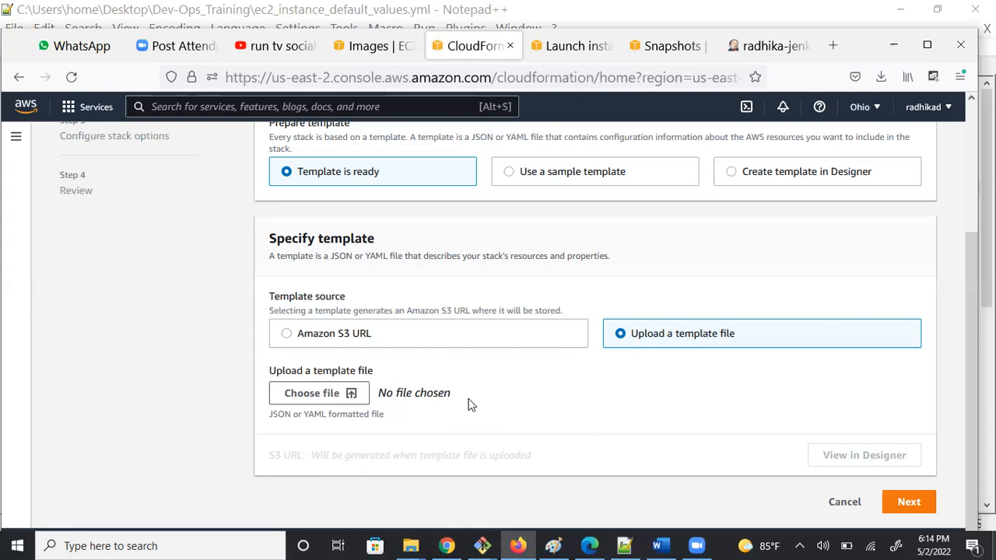
{"action": "left_click", "coordinate": [352, 396]}
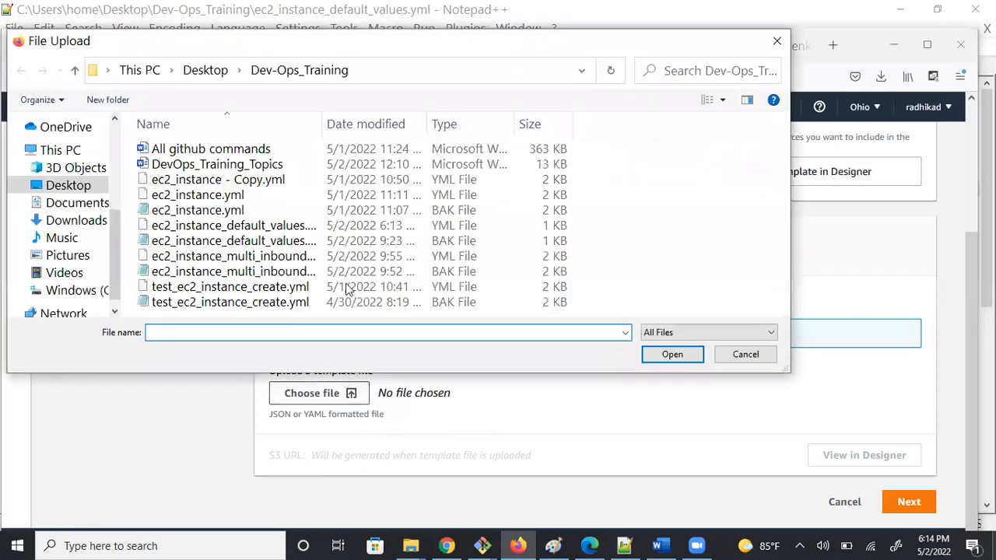
{"action": "left_click", "coordinate": [278, 230]}
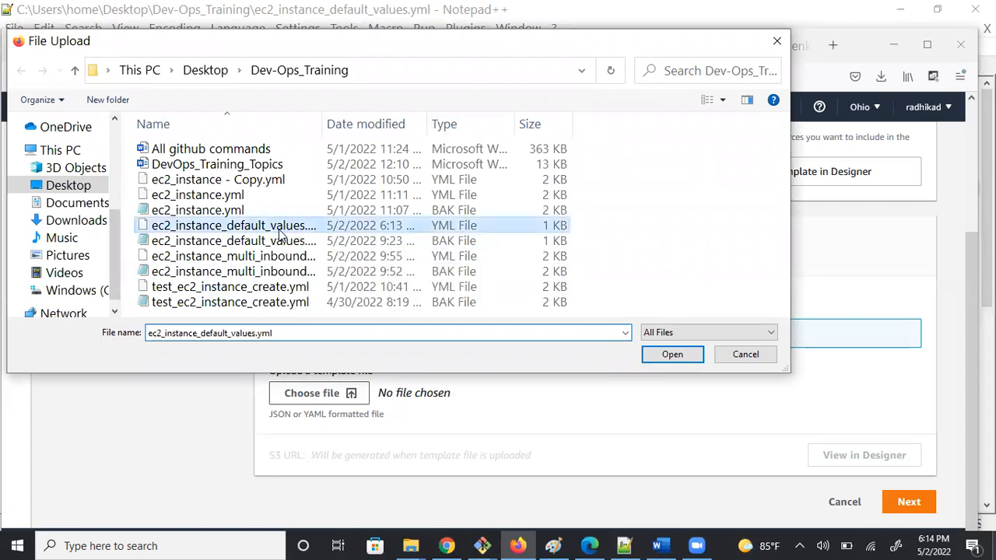
{"action": "double_click", "coordinate": [278, 230]}
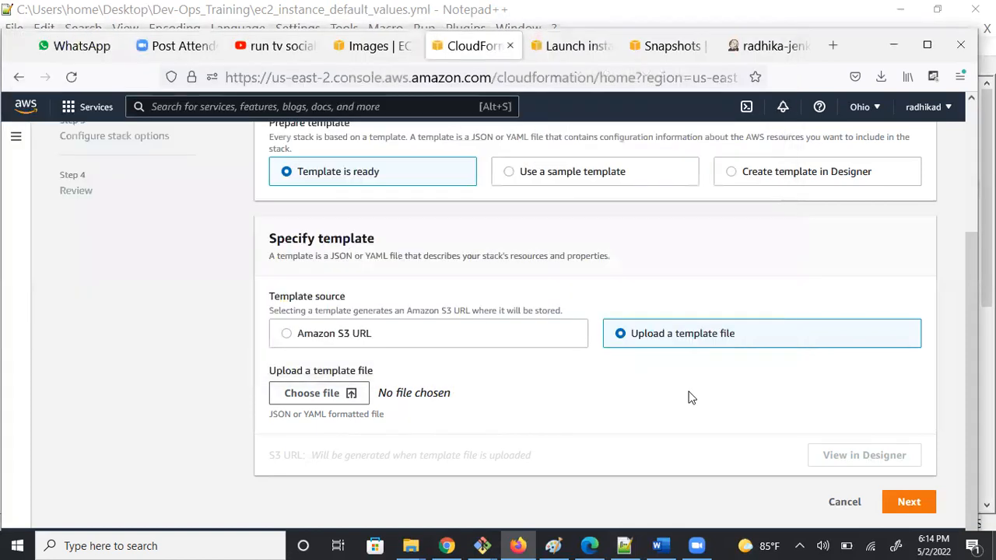
Step: Name the new stack createwithoutami, leave ImageId blank, postpone the Windows update reminder until tomorrow and continue to the stack options
{"action": "left_click", "coordinate": [908, 518]}
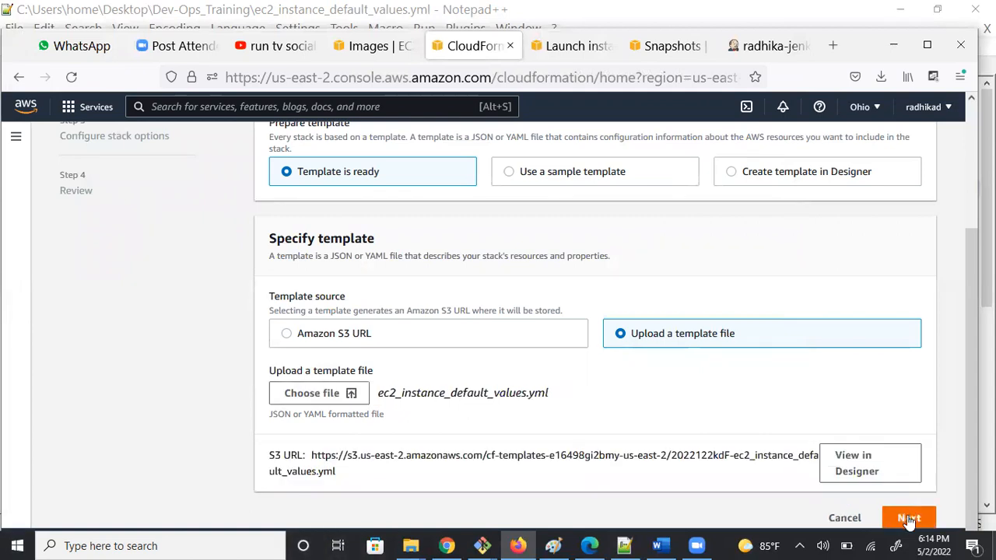
{"action": "left_click", "coordinate": [332, 307]}
{"action": "type", "text": "createwi"}
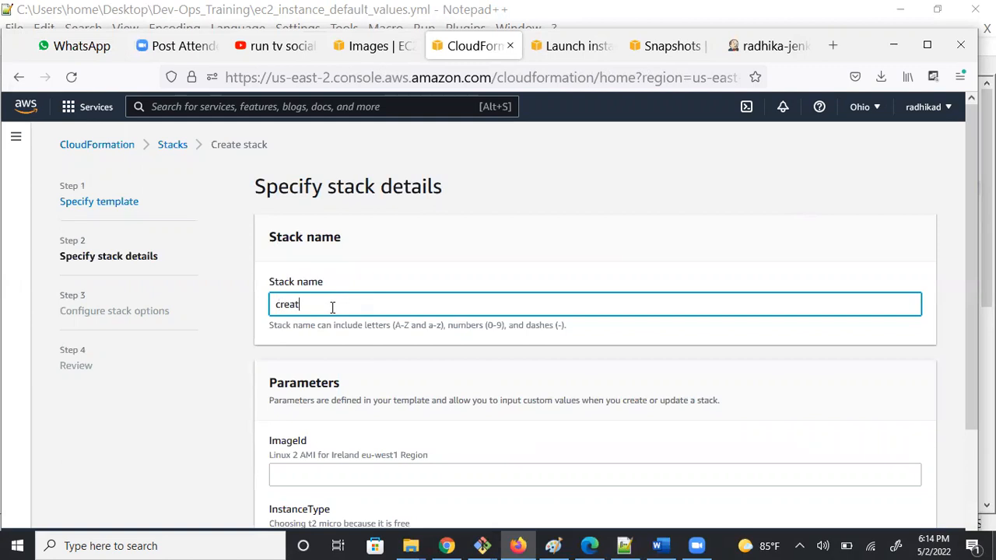
{"action": "type", "text": "thoutan"}
{"action": "key", "text": "BackSpace"}
{"action": "type", "text": "mi"}
{"action": "left_click_drag", "start_coordinate": [968, 268], "coordinate": [949, 419]}
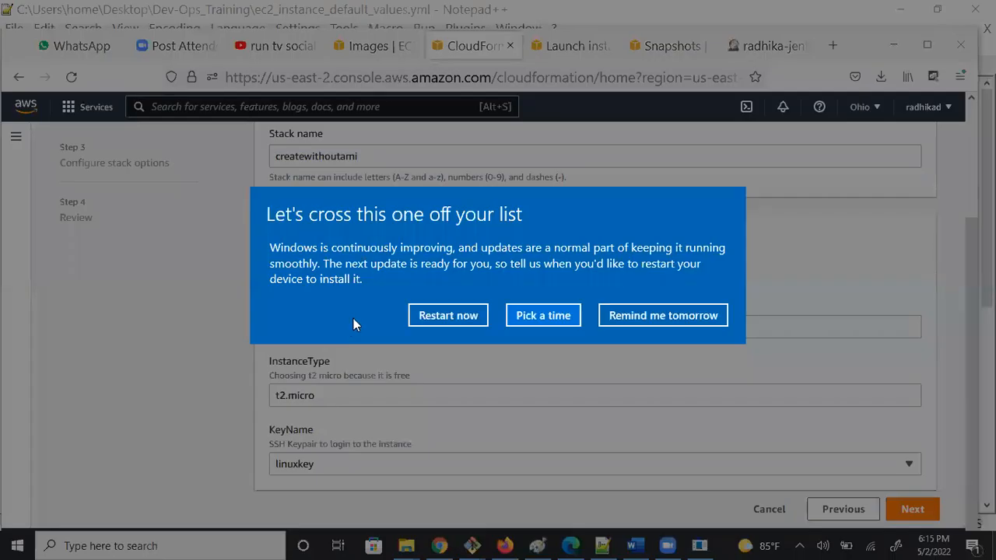
{"action": "left_click", "coordinate": [645, 316]}
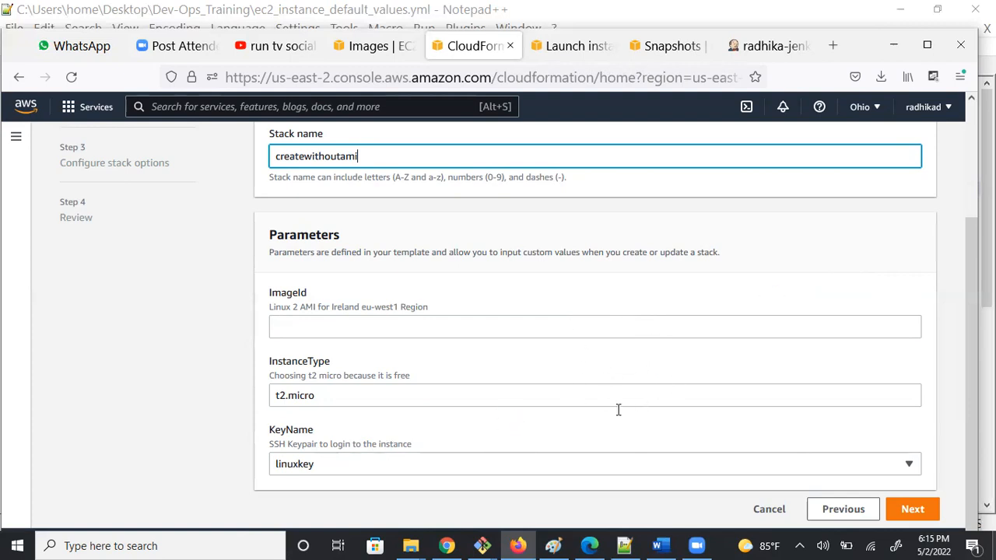
{"action": "left_click", "coordinate": [916, 508]}
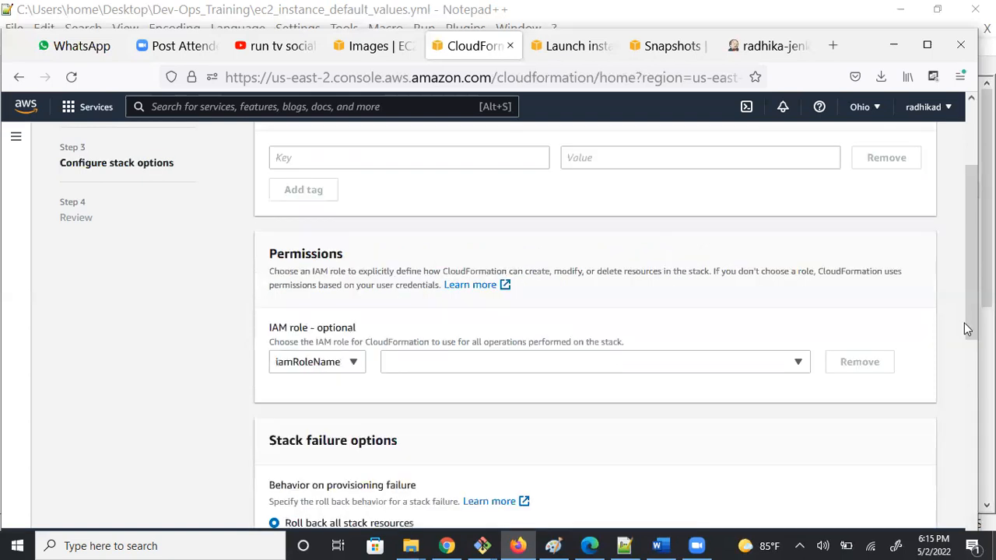
Step: Keep the default stack options, review the createwithoutami configuration and create the stack
{"action": "scroll", "coordinate": [962, 501], "scroll_direction": "down", "scroll_amount": 10}
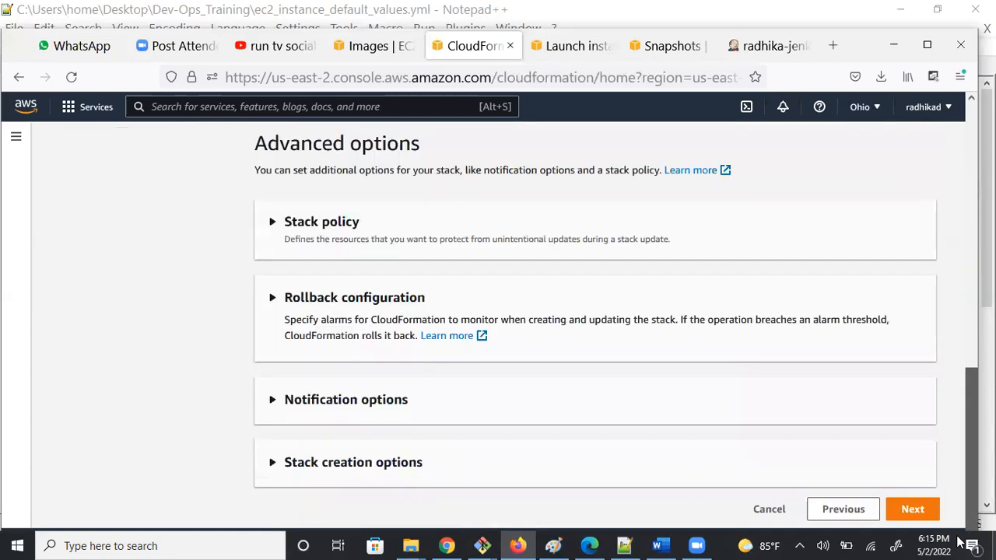
{"action": "left_click", "coordinate": [912, 511]}
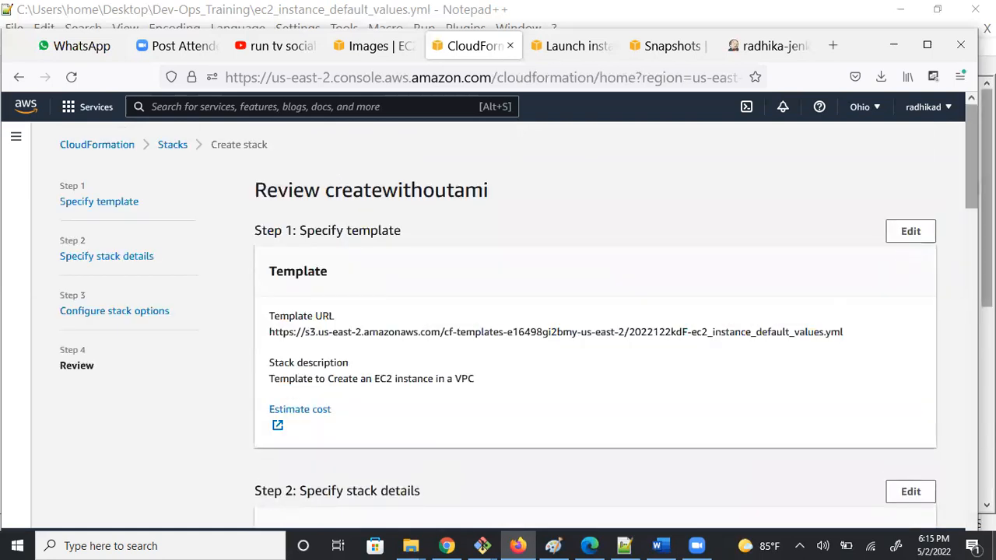
{"action": "scroll", "coordinate": [931, 460], "scroll_direction": "down", "scroll_amount": 15}
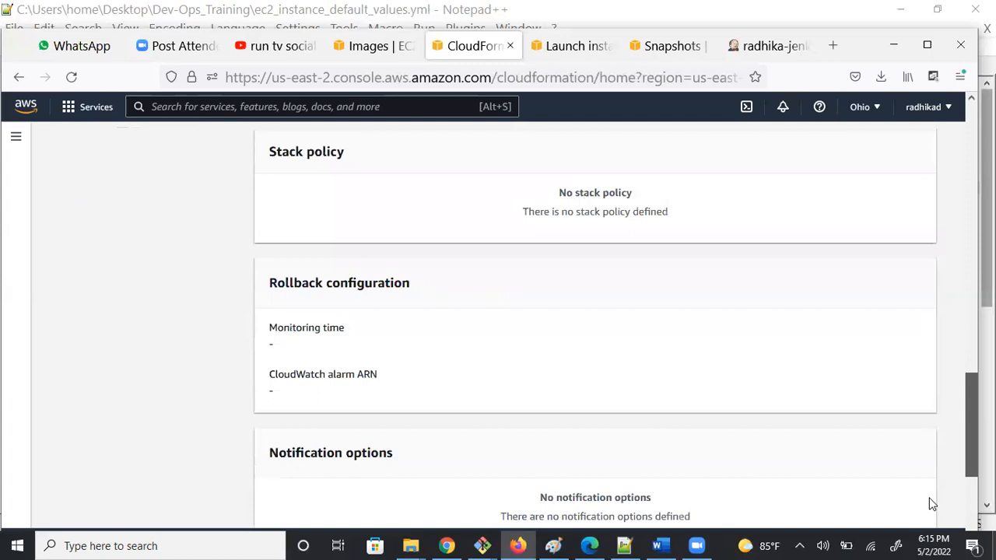
{"action": "scroll", "coordinate": [932, 504], "scroll_direction": "down", "scroll_amount": 5}
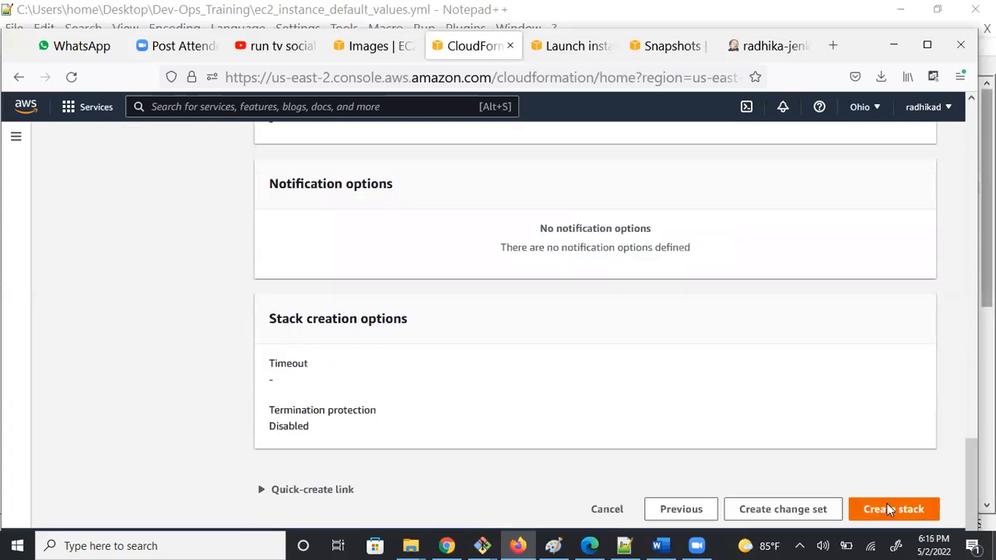
{"action": "left_click", "coordinate": [888, 509]}
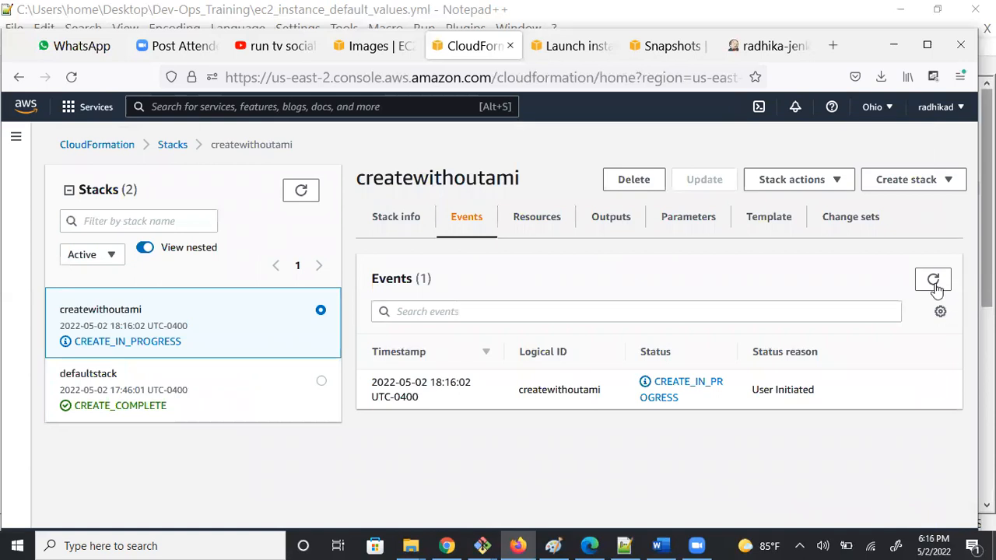
Step: Refresh the createwithoutami stack events and examine the status reason for DemoInstance
{"action": "left_click", "coordinate": [933, 282]}
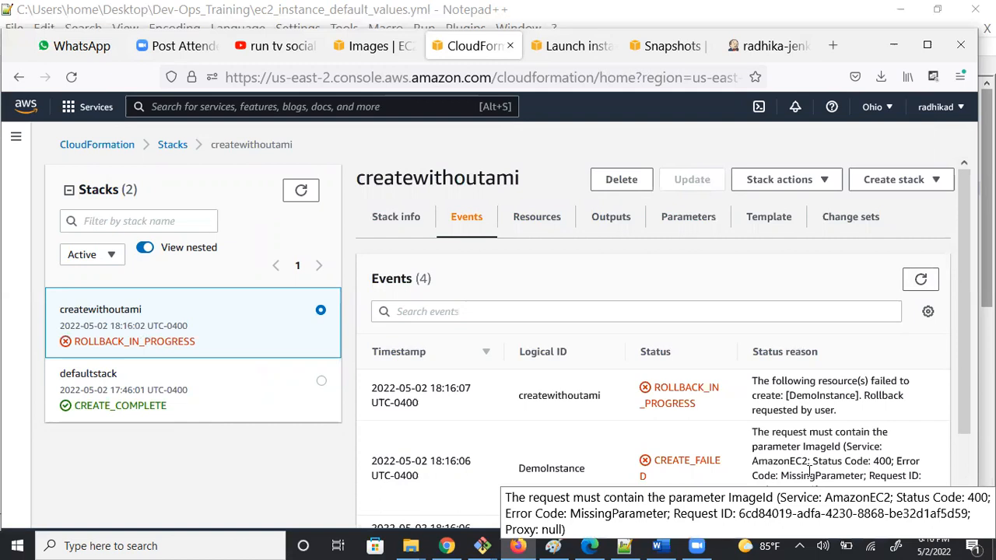
{"action": "scroll", "coordinate": [809, 475], "scroll_direction": "down", "scroll_amount": 1}
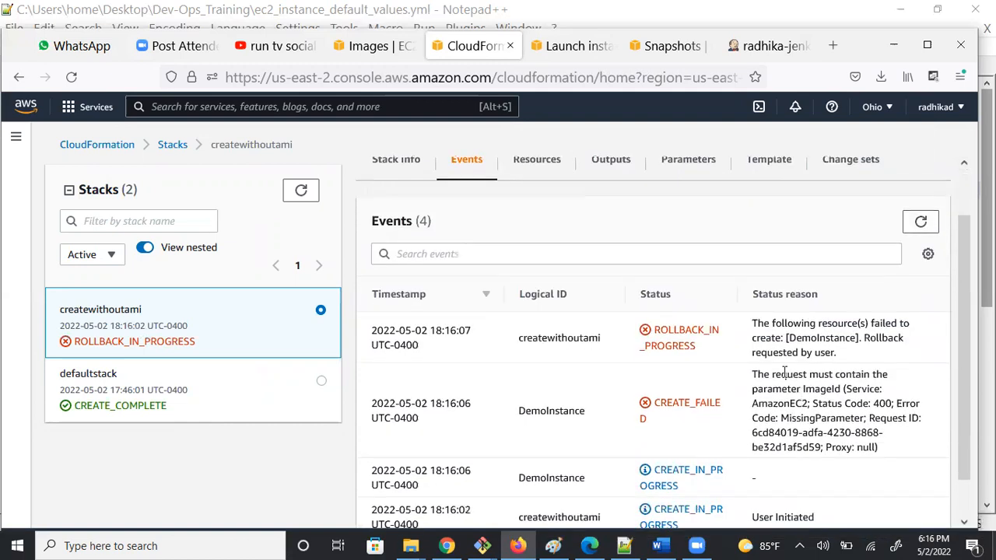
{"action": "scroll", "coordinate": [801, 394], "scroll_direction": "down", "scroll_amount": 1}
{"action": "left_click_drag", "start_coordinate": [753, 343], "coordinate": [877, 420]}
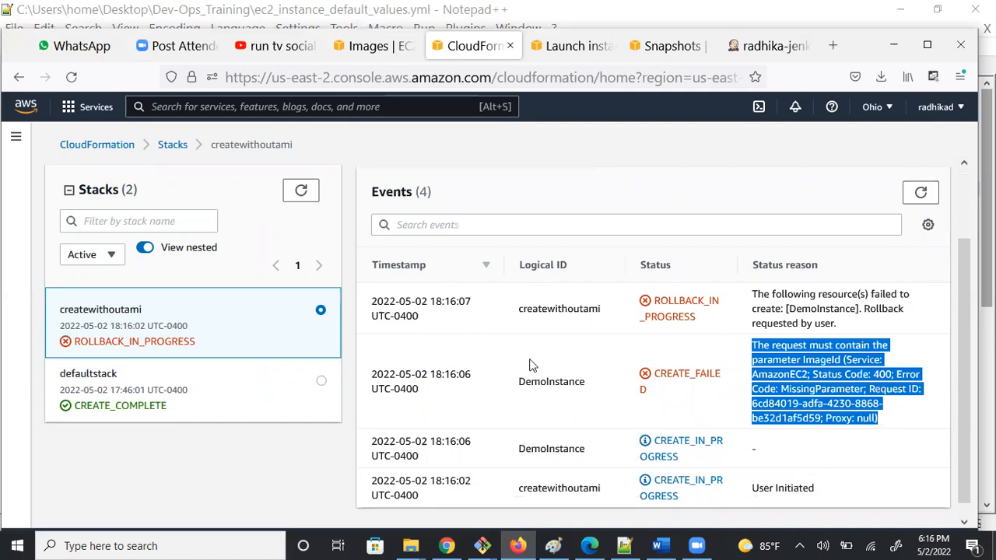
Step: Delete the createwithoutami stack and refresh the stacks list
{"action": "scroll", "coordinate": [531, 364], "scroll_direction": "up", "scroll_amount": 1}
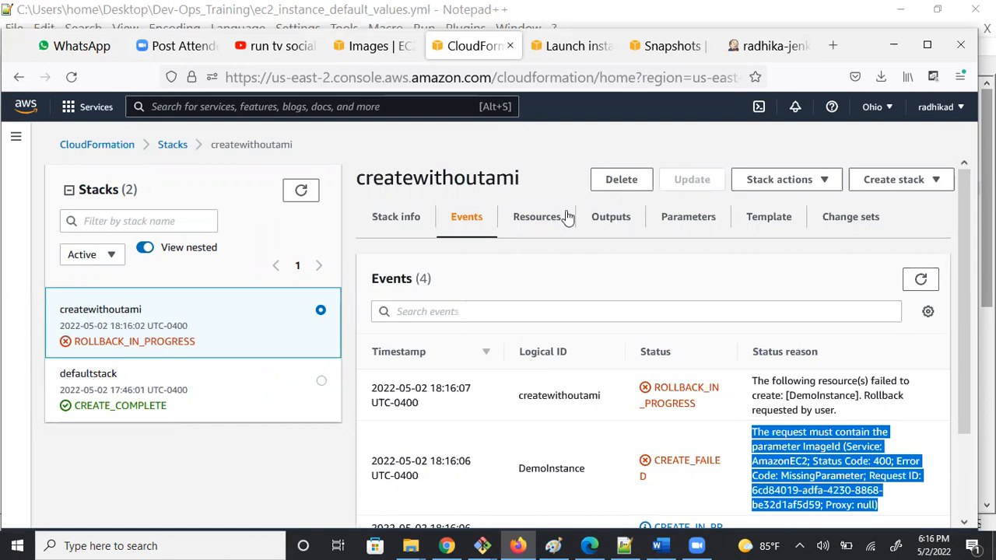
{"action": "left_click", "coordinate": [620, 184]}
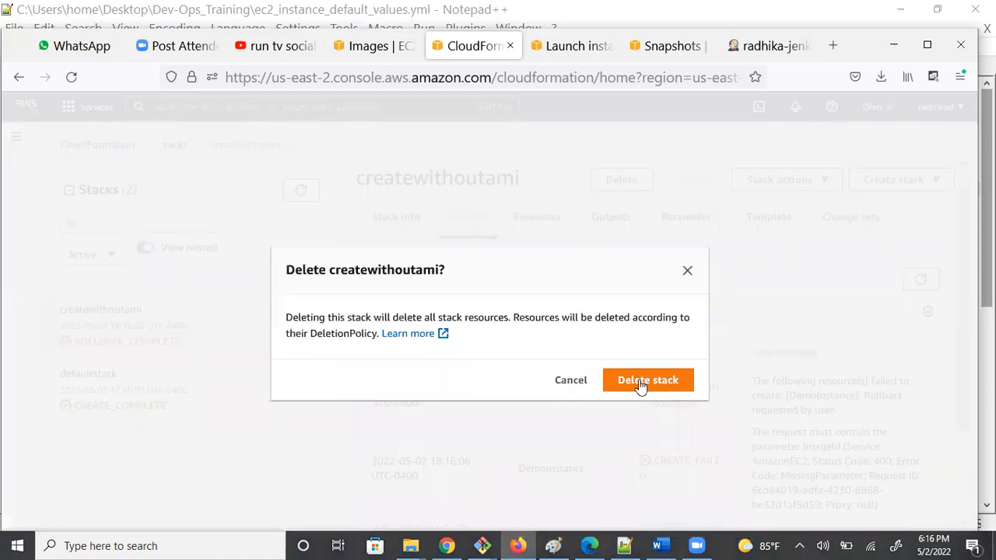
{"action": "left_click", "coordinate": [640, 384]}
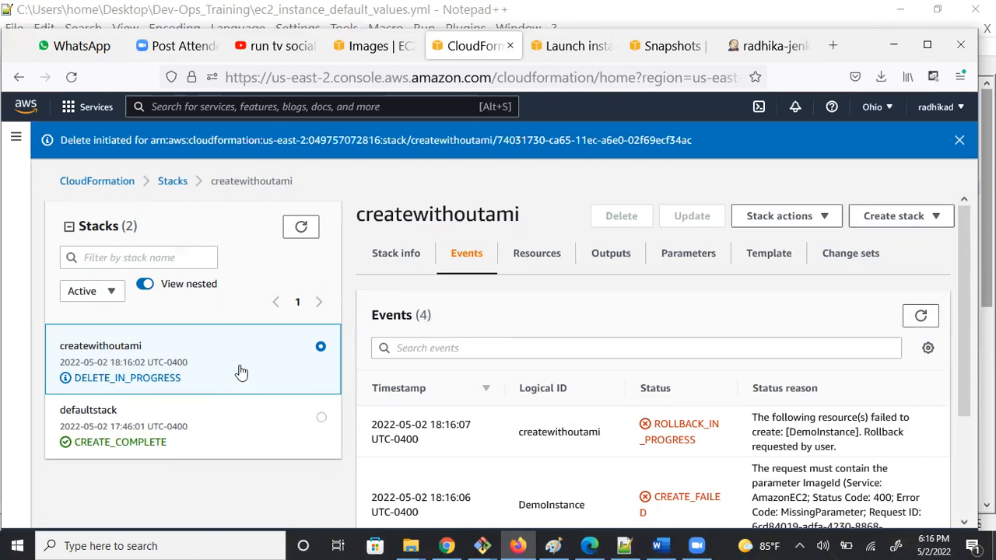
{"action": "left_click", "coordinate": [291, 225]}
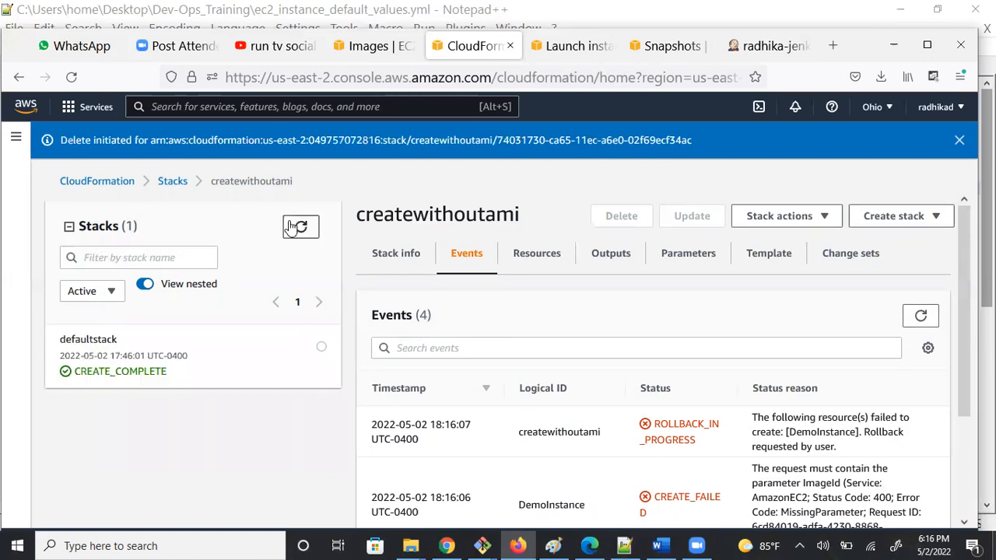
Step: Start a new stack with new resources (standard), upload ec2_instance_default_values.yml as its template file and continue to the stack details
{"action": "left_click", "coordinate": [878, 216]}
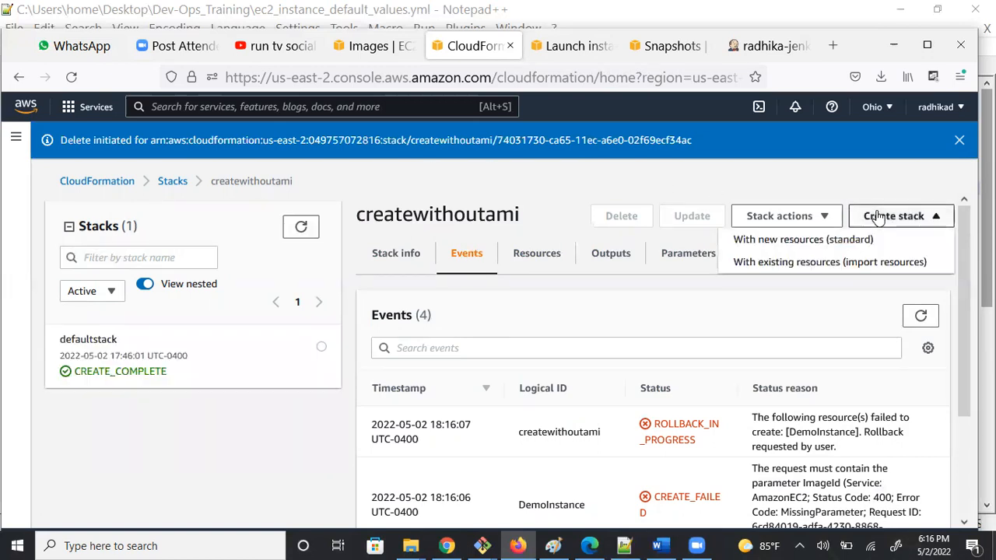
{"action": "left_click", "coordinate": [809, 245]}
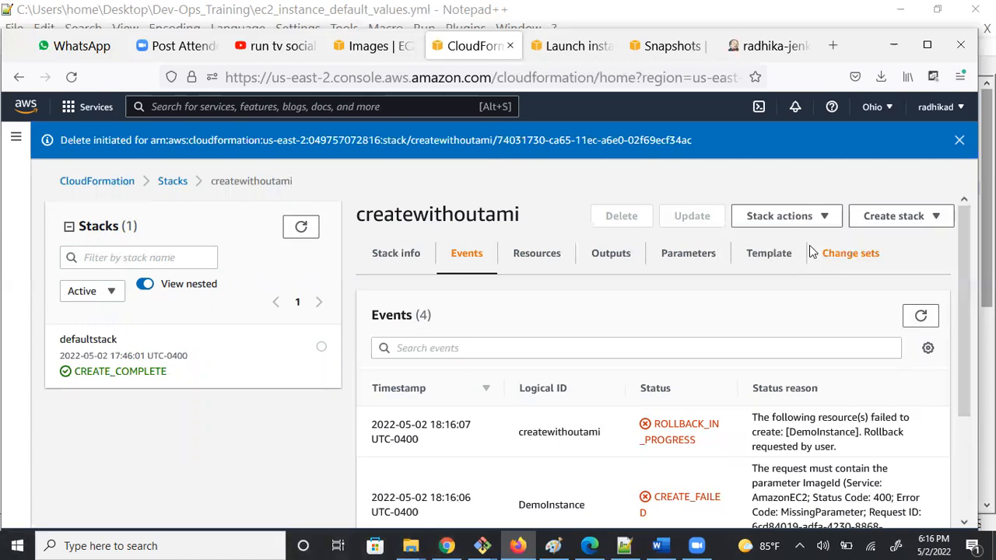
{"action": "scroll", "coordinate": [741, 505], "scroll_direction": "down", "scroll_amount": 2}
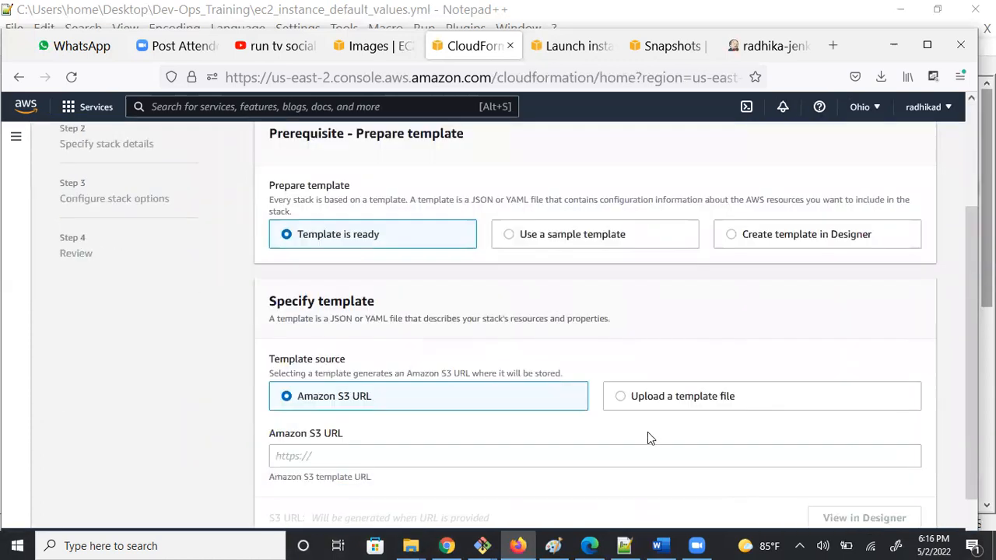
{"action": "left_click", "coordinate": [620, 397]}
{"action": "scroll", "coordinate": [667, 436], "scroll_direction": "down", "scroll_amount": 1}
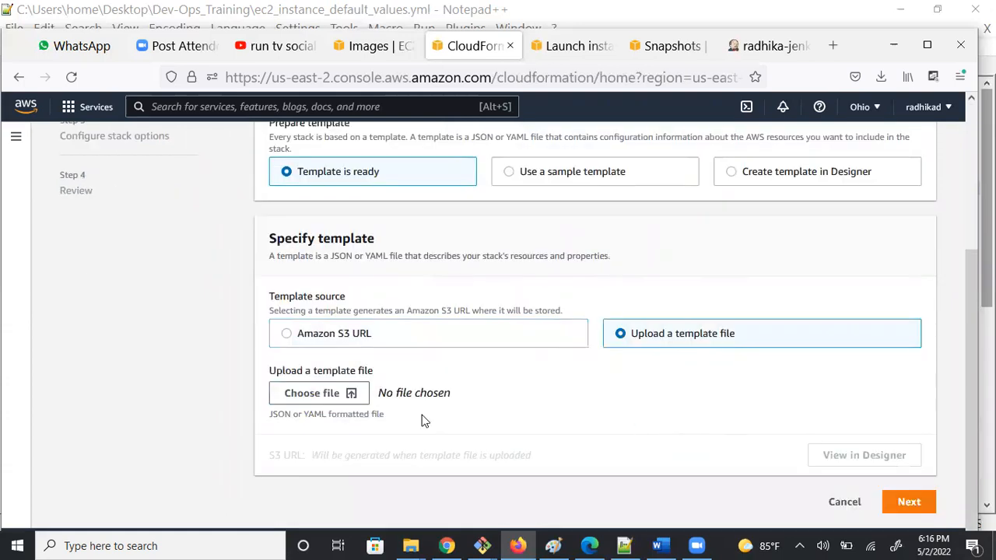
{"action": "left_click", "coordinate": [352, 394]}
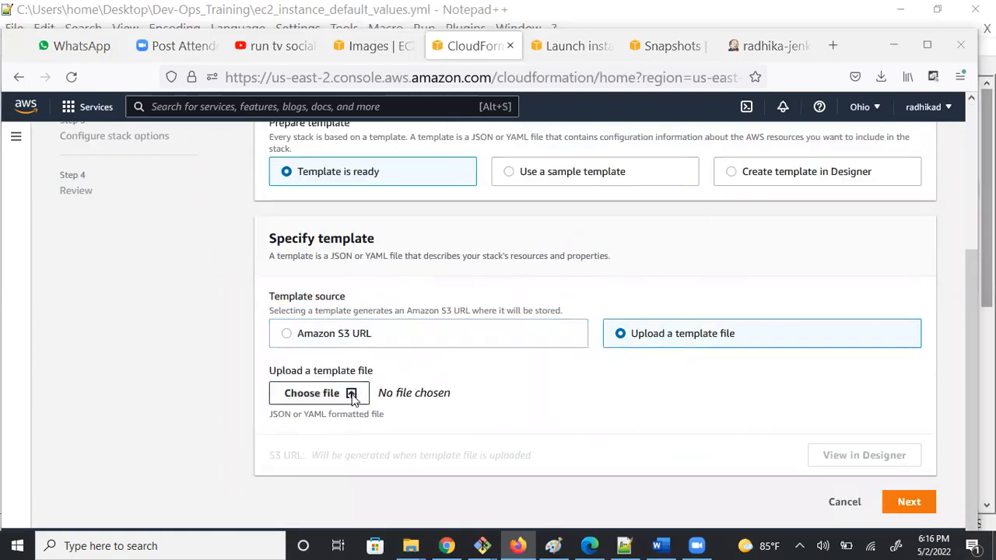
{"action": "left_click", "coordinate": [244, 227]}
{"action": "left_click", "coordinate": [693, 354]}
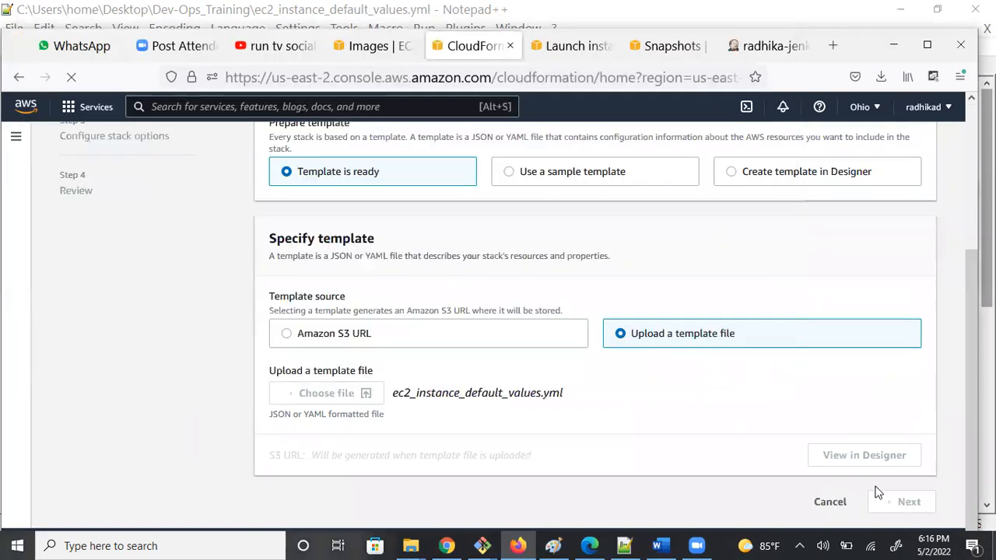
{"action": "left_click", "coordinate": [910, 517]}
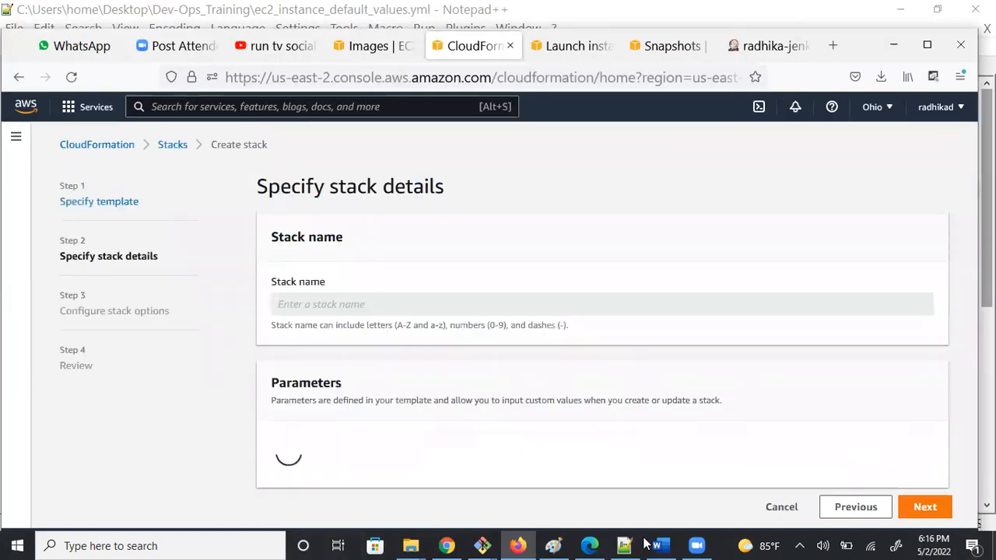
Step: Switch to Notepad++, copy ami-012fc4fab9dfcc179 from the unsaved new 1 file and return to Firefox
{"action": "left_click", "coordinate": [623, 546]}
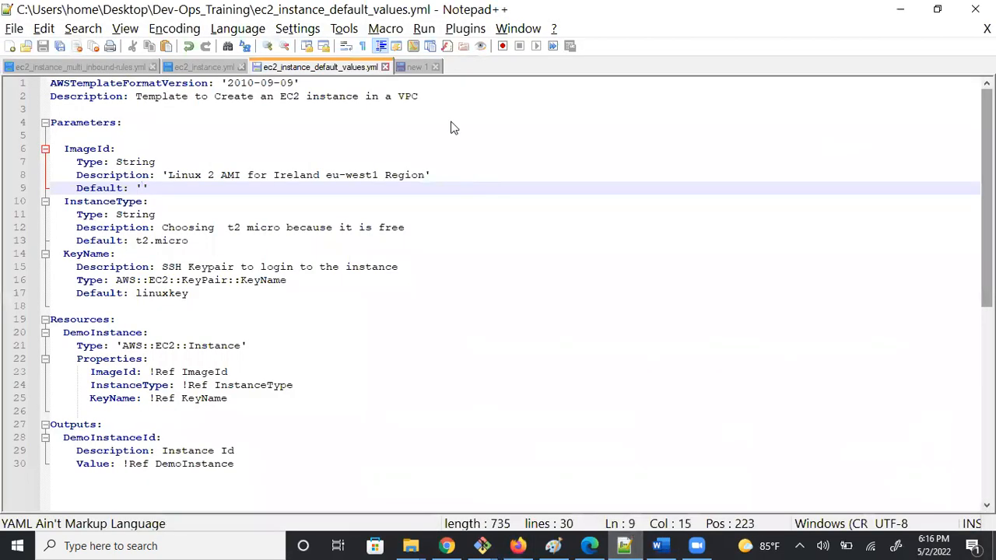
{"action": "left_click", "coordinate": [413, 67]}
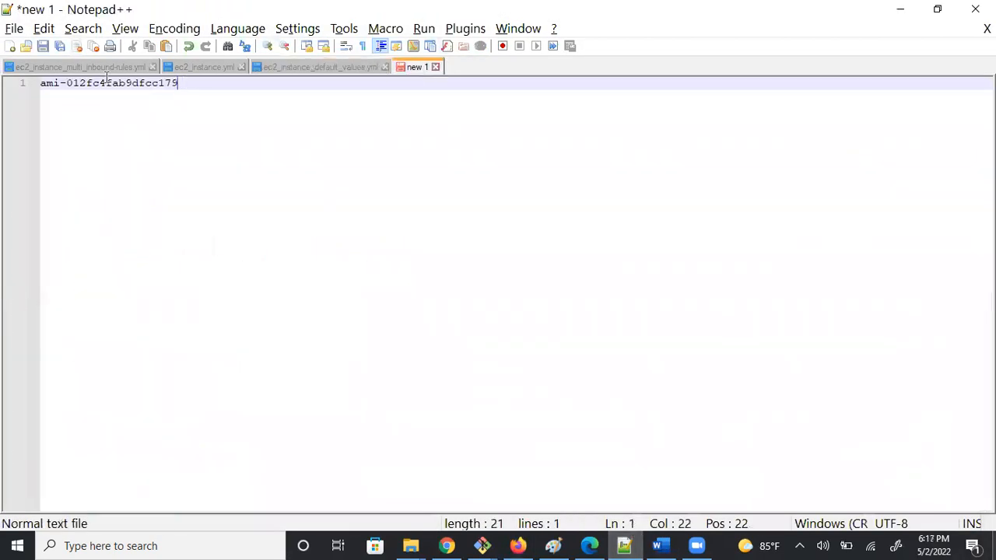
{"action": "left_click", "coordinate": [40, 80], "text": "shift"}
{"action": "key", "text": "ctrl+c"}
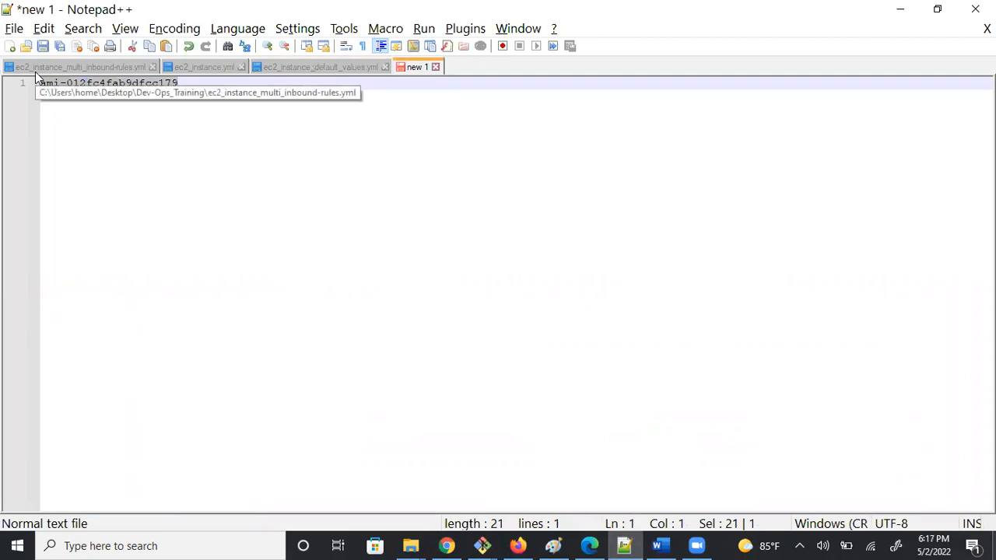
{"action": "left_click", "coordinate": [516, 546]}
Step: Name the stack newdemoinstance and paste ami-012fc4fab9dfcc179 as the ImageId parameter
{"action": "left_click", "coordinate": [343, 304]}
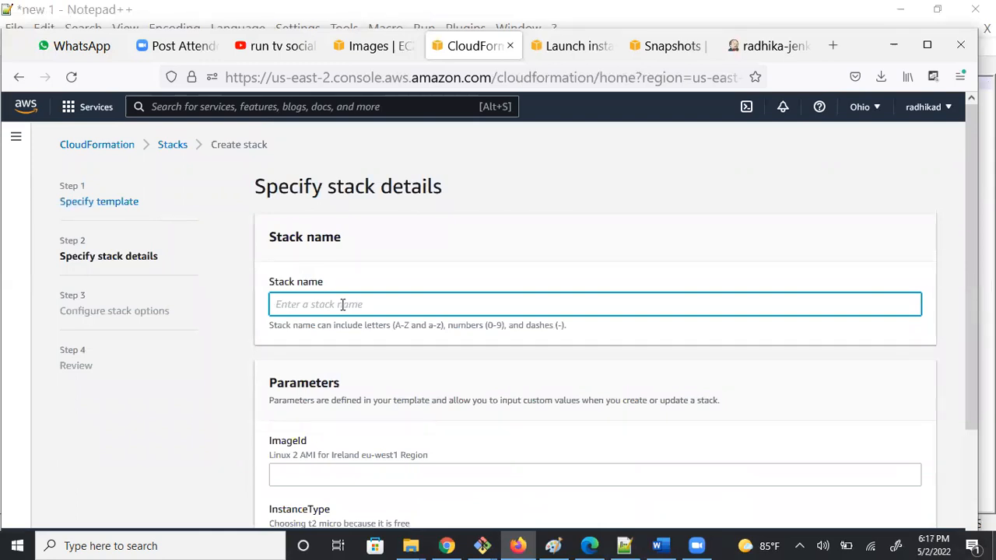
{"action": "type", "text": "newdemoinstance"}
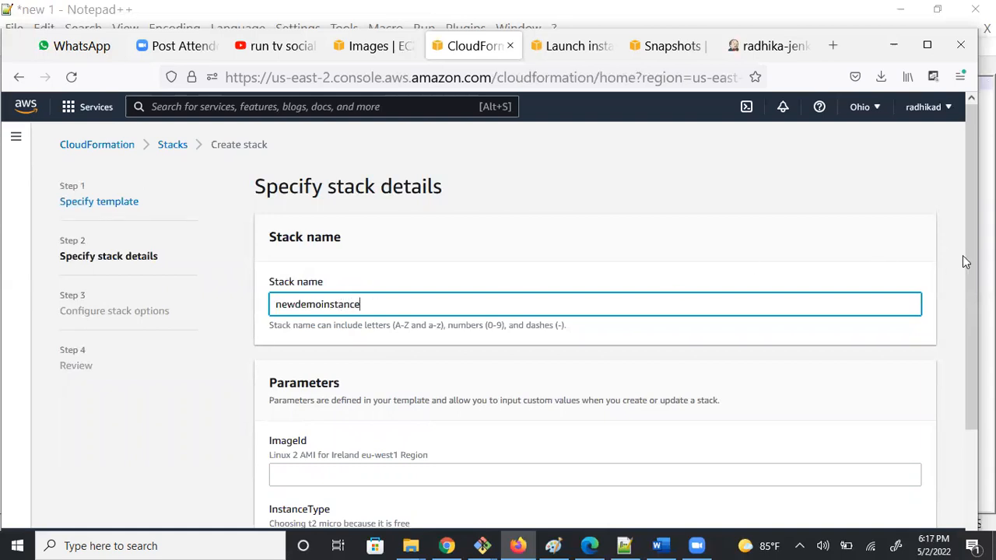
{"action": "scroll", "coordinate": [967, 257], "scroll_direction": "down", "scroll_amount": 2}
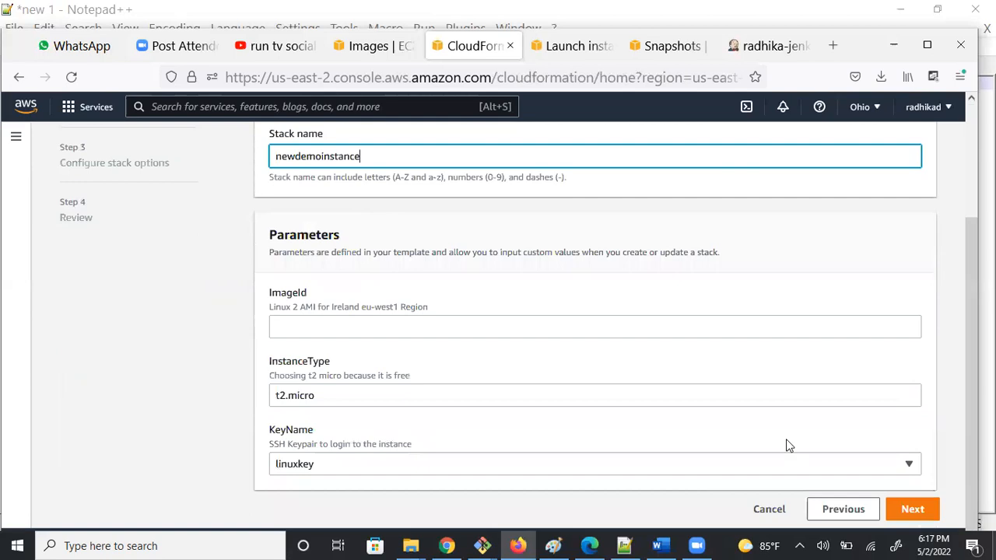
{"action": "left_click", "coordinate": [353, 322]}
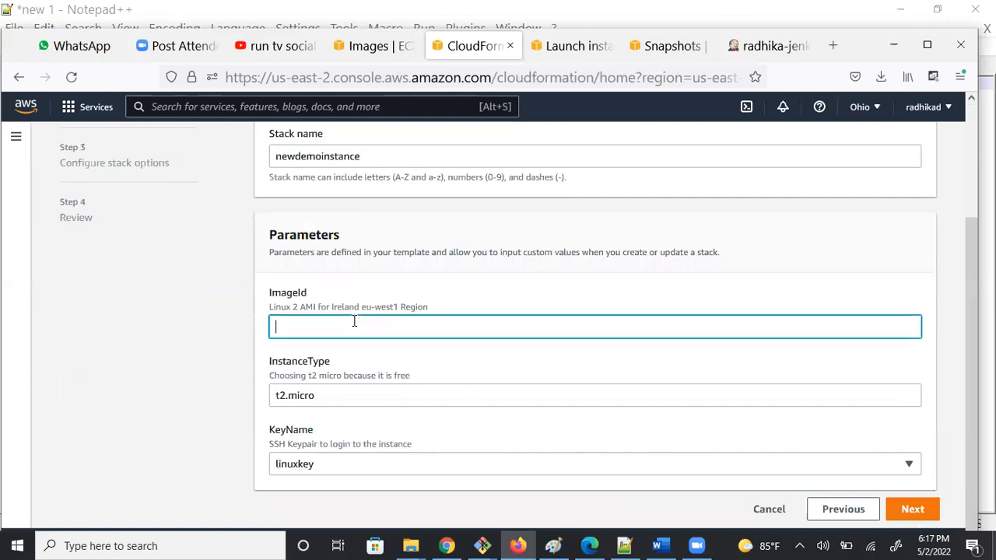
{"action": "key", "text": "ctrl+v"}
{"action": "left_click", "coordinate": [416, 101]}
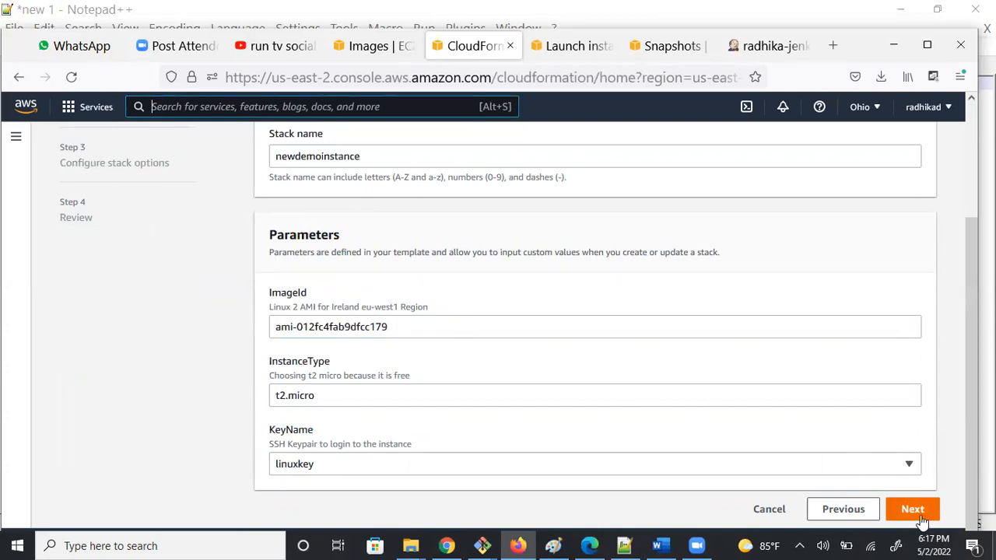
Step: Minimize Notepad++ and continue from the newdemoinstance stack details to the stack options
{"action": "left_click", "coordinate": [624, 545]}
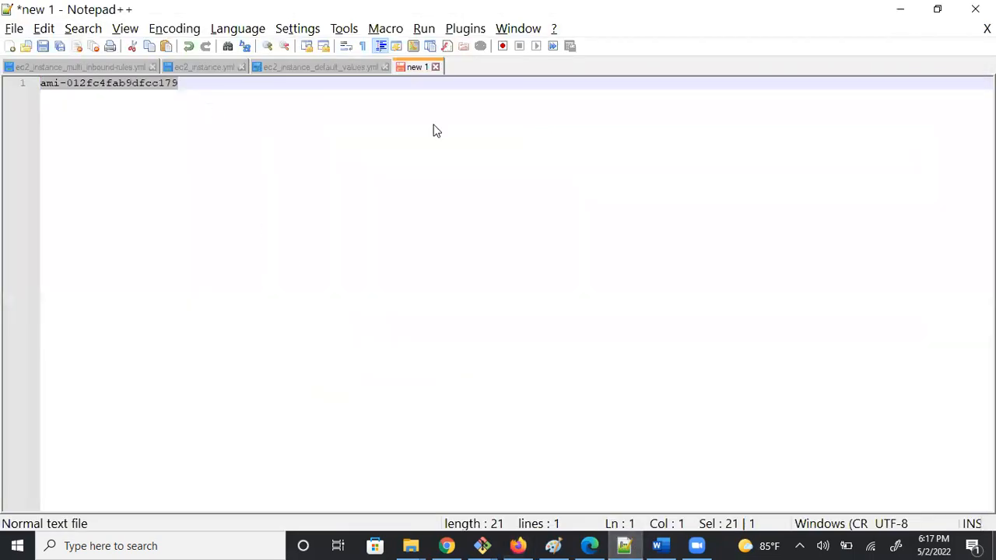
{"action": "left_click", "coordinate": [893, 11]}
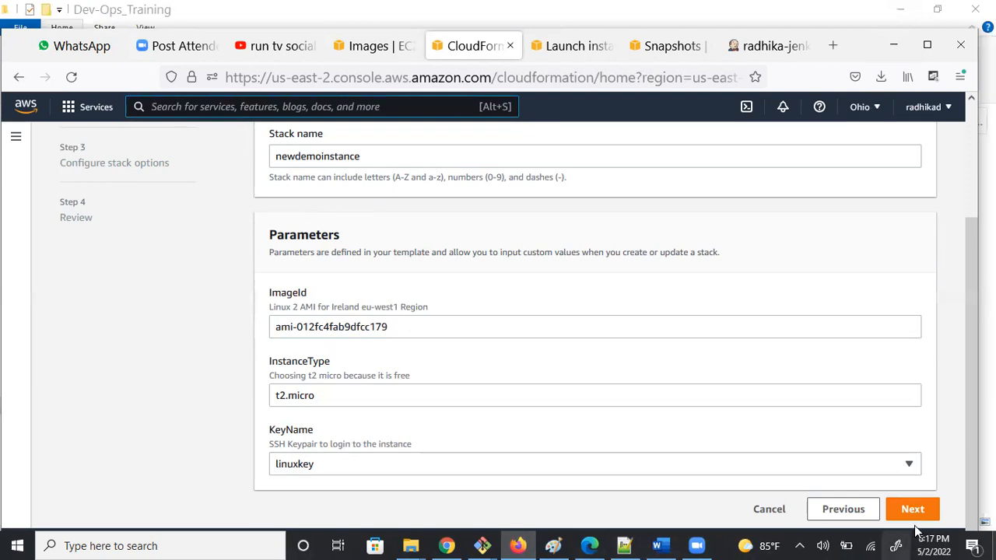
{"action": "left_click", "coordinate": [911, 512]}
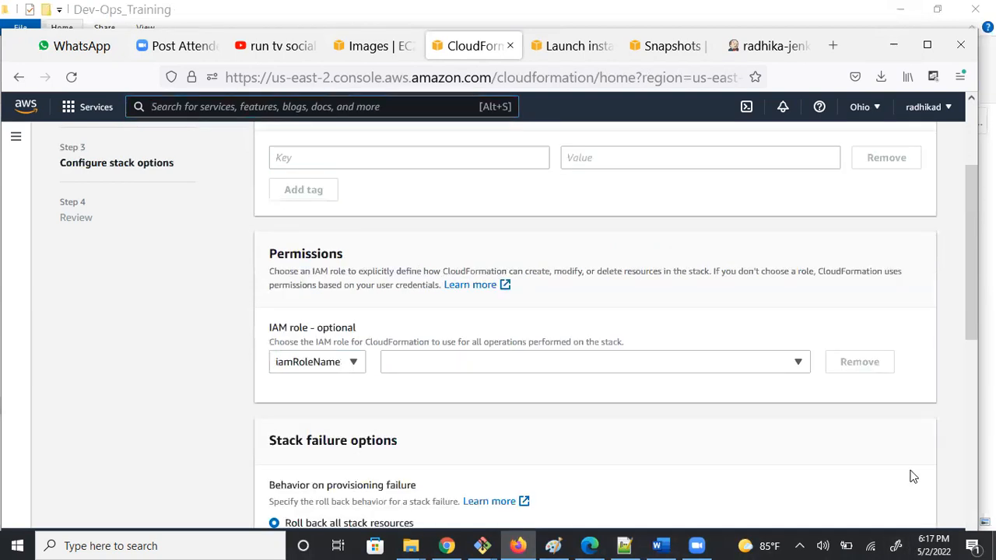
Step: Accept the default stack options, review the newdemoinstance settings and create the stack
{"action": "scroll", "coordinate": [969, 433], "scroll_direction": "down", "scroll_amount": 6}
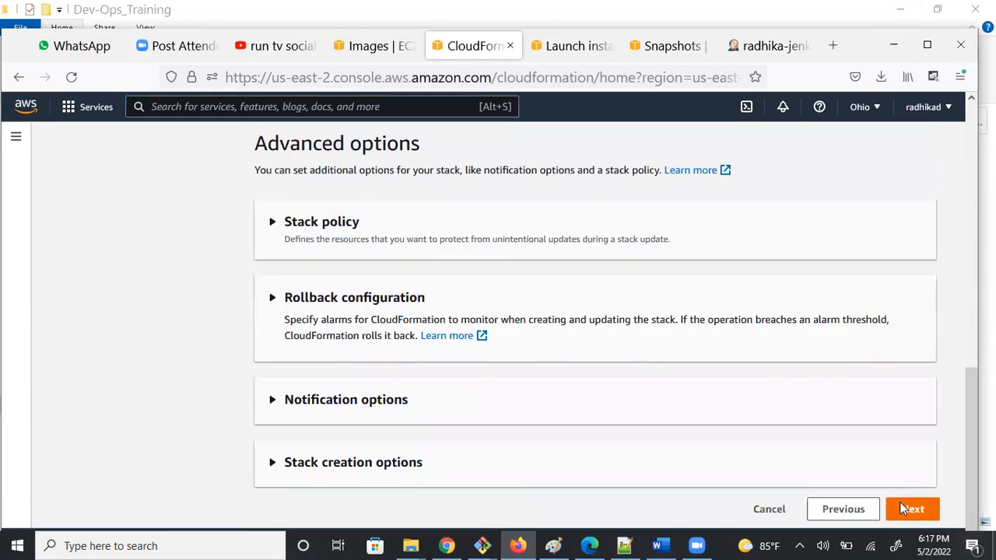
{"action": "left_click", "coordinate": [902, 508]}
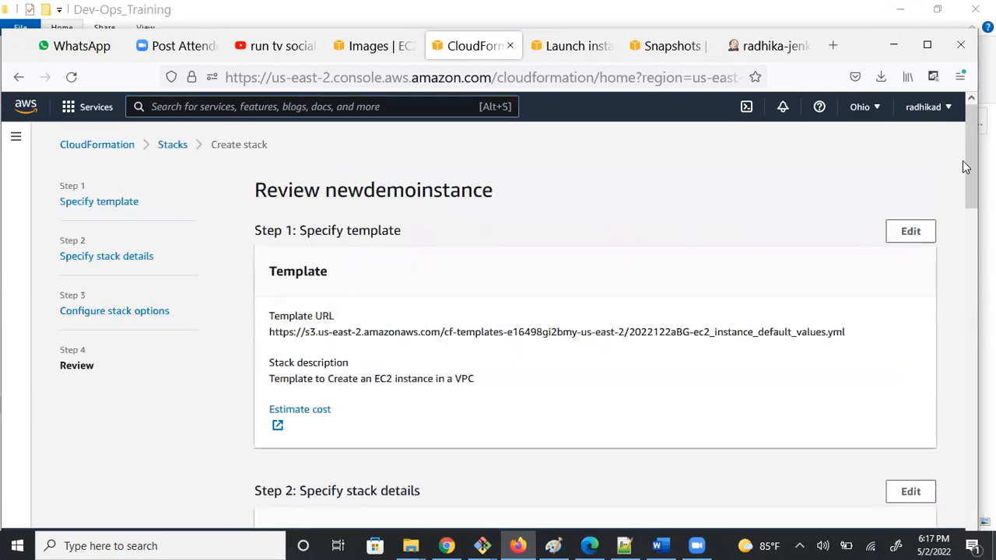
{"action": "left_click_drag", "start_coordinate": [971, 167], "coordinate": [958, 265]}
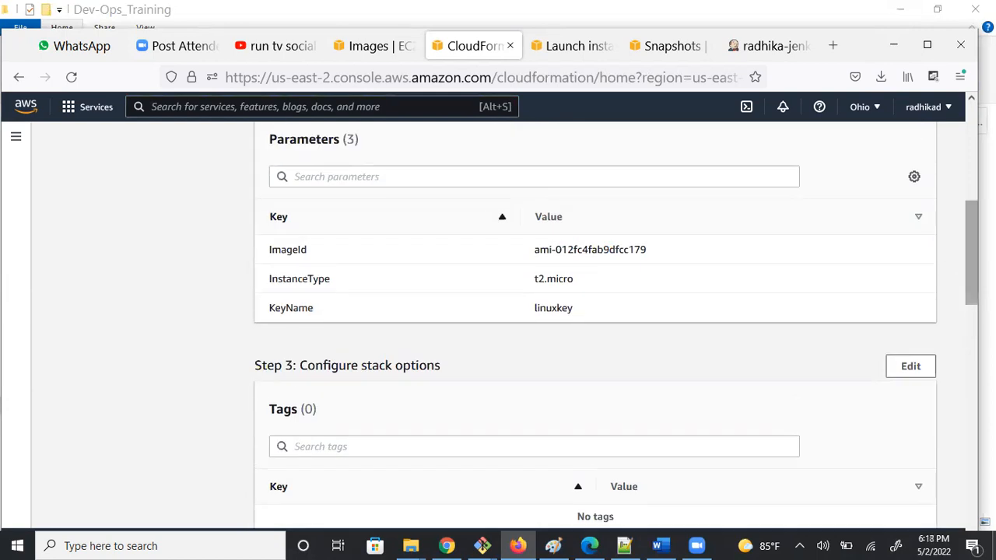
{"action": "scroll", "coordinate": [925, 443], "scroll_direction": "down", "scroll_amount": 10}
{"action": "left_click", "coordinate": [907, 515]}
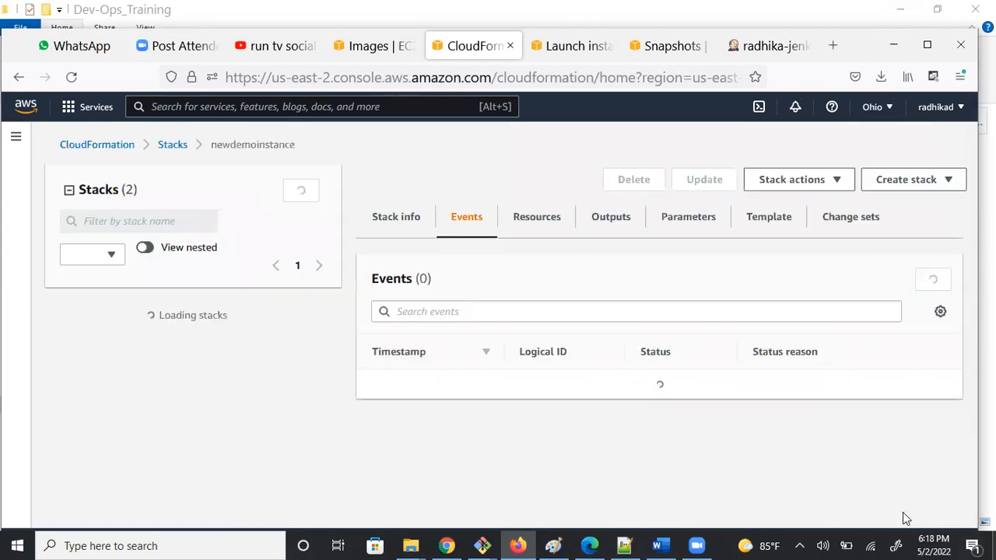
Step: Refresh the newdemoinstance stack's events to follow its creation, and show the stack's resources
{"action": "left_click", "coordinate": [933, 281]}
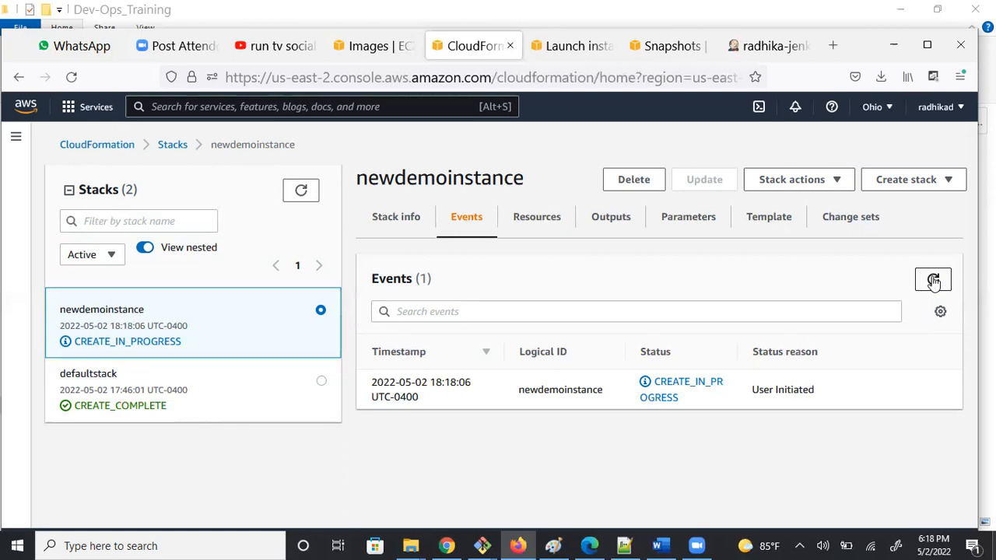
{"action": "left_click", "coordinate": [933, 281]}
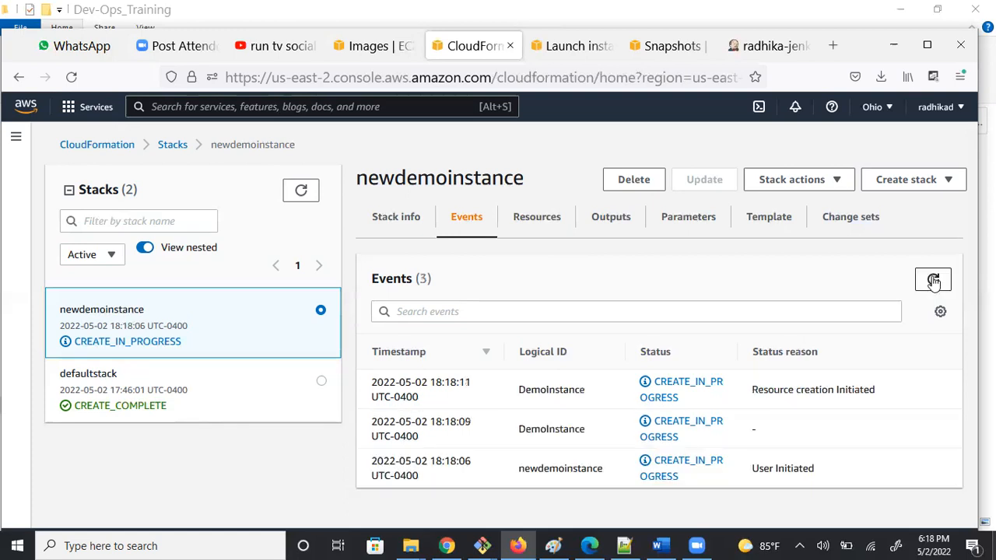
{"action": "left_click", "coordinate": [934, 281]}
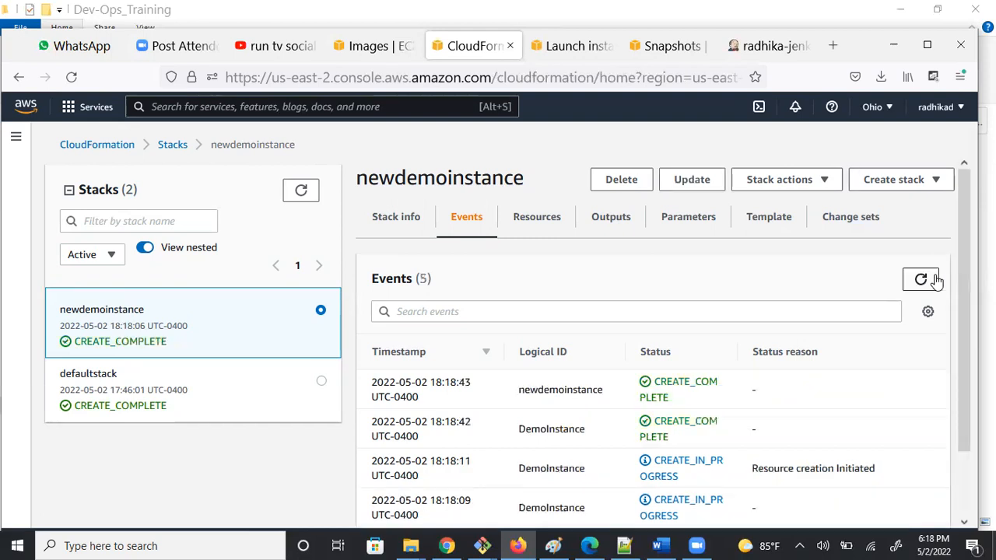
{"action": "left_click", "coordinate": [925, 281]}
{"action": "left_click", "coordinate": [925, 283]}
{"action": "left_click", "coordinate": [921, 280]}
{"action": "left_click", "coordinate": [924, 281]}
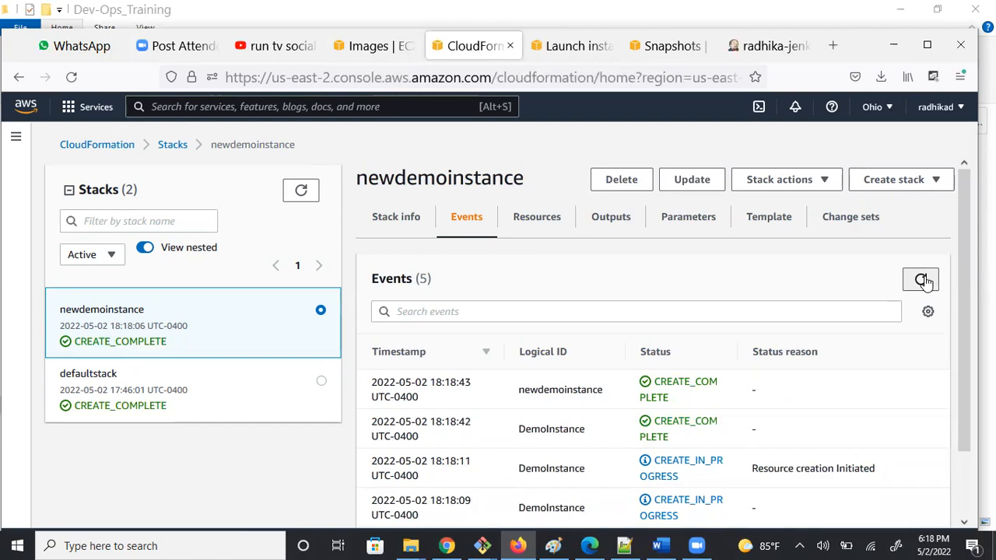
{"action": "left_click", "coordinate": [925, 281]}
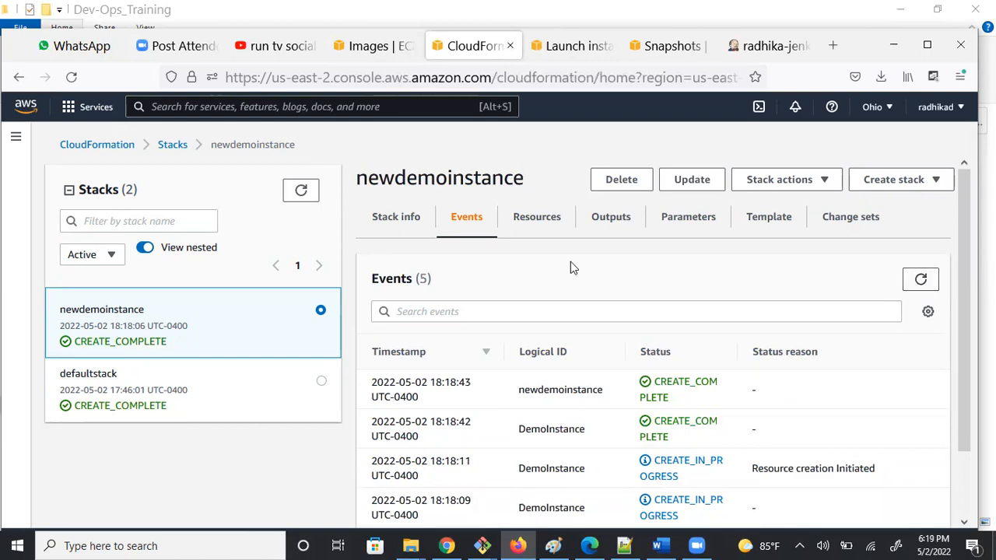
{"action": "left_click", "coordinate": [542, 219]}
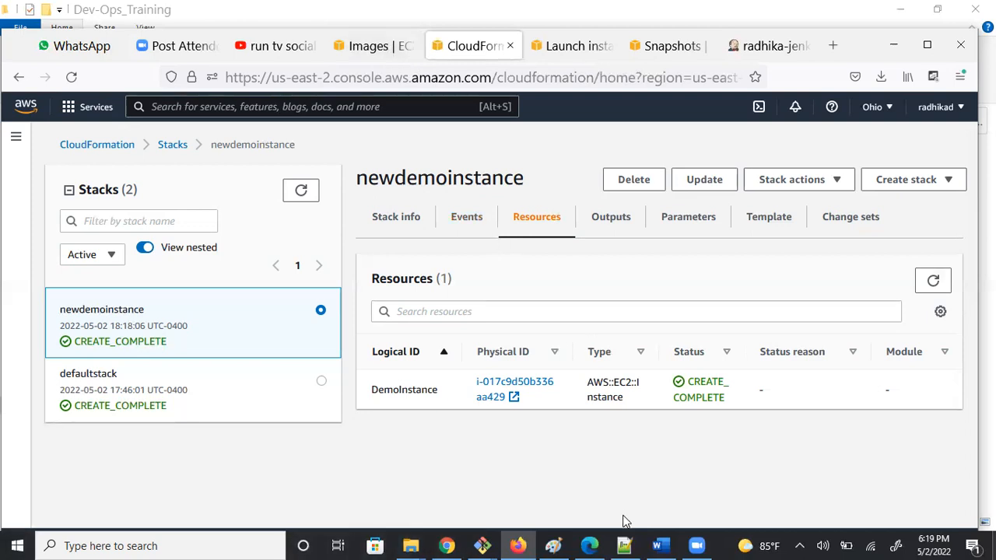
Step: Switch to the Dev-Ops_Training folder in File Explorer and select the YML file ec2_instance_multi_inbound-rules.yml
{"action": "left_click", "coordinate": [406, 544]}
{"action": "mouse_move", "coordinate": [410, 540]}
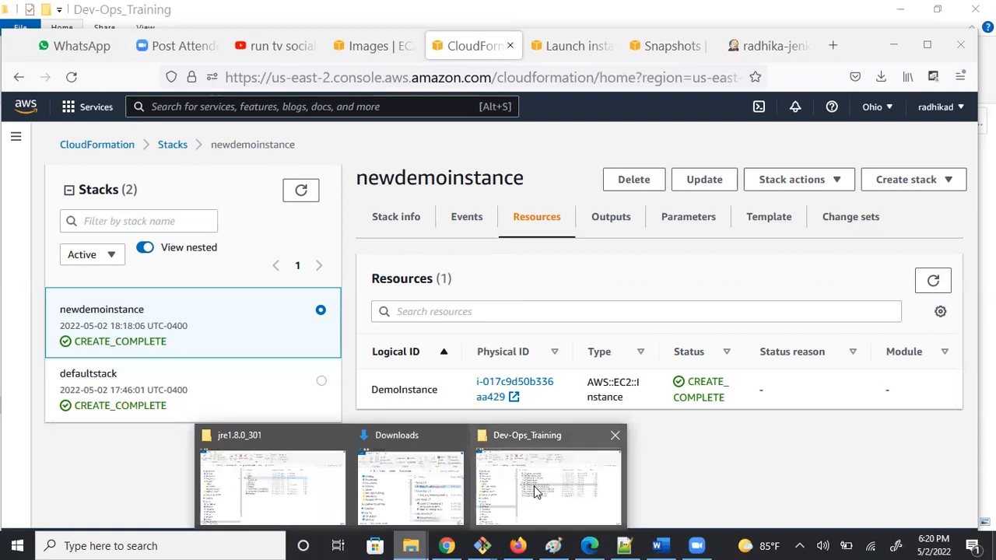
{"action": "left_click", "coordinate": [535, 490]}
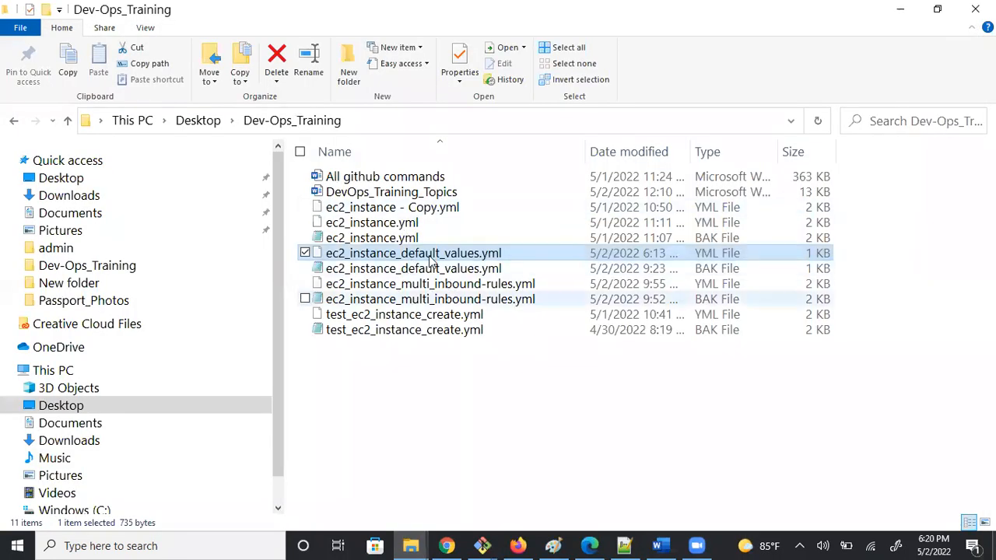
{"action": "left_click", "coordinate": [444, 285]}
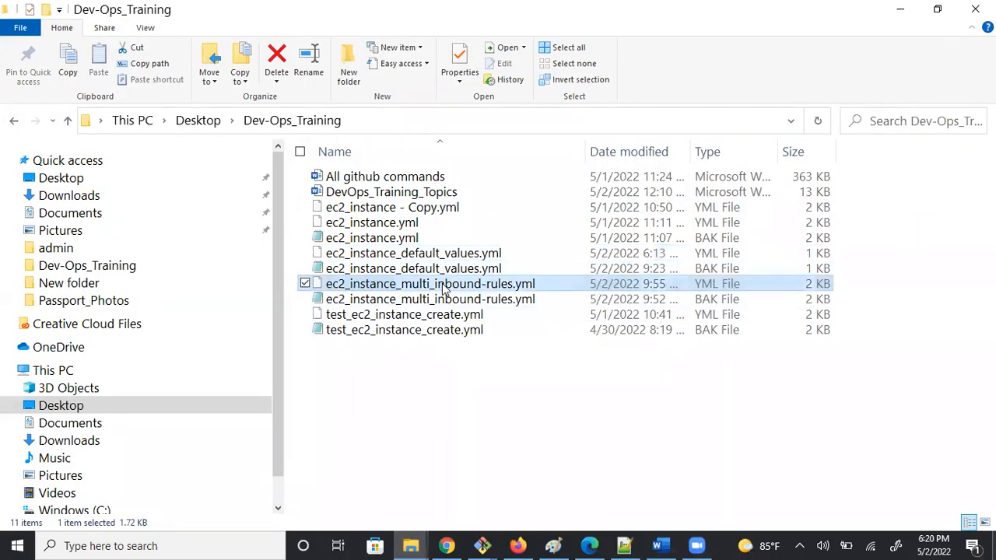
Step: Switch to Notepad++ and examine the DemoInstance and DemoSecurityGroup ingress rules in ec2_instance_multi_inbound-rules.yml
{"action": "left_click", "coordinate": [623, 546]}
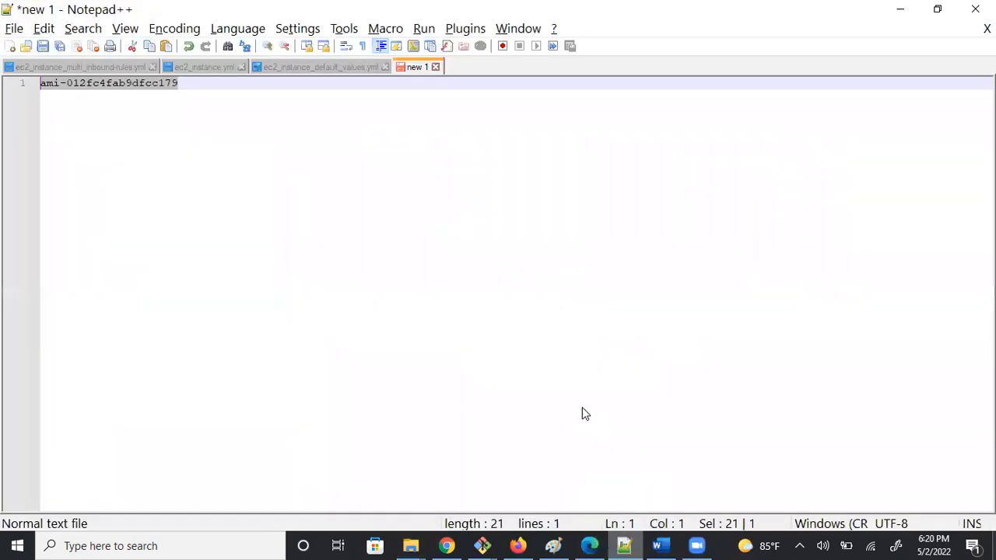
{"action": "scroll", "coordinate": [283, 322], "scroll_direction": "down", "scroll_amount": 5}
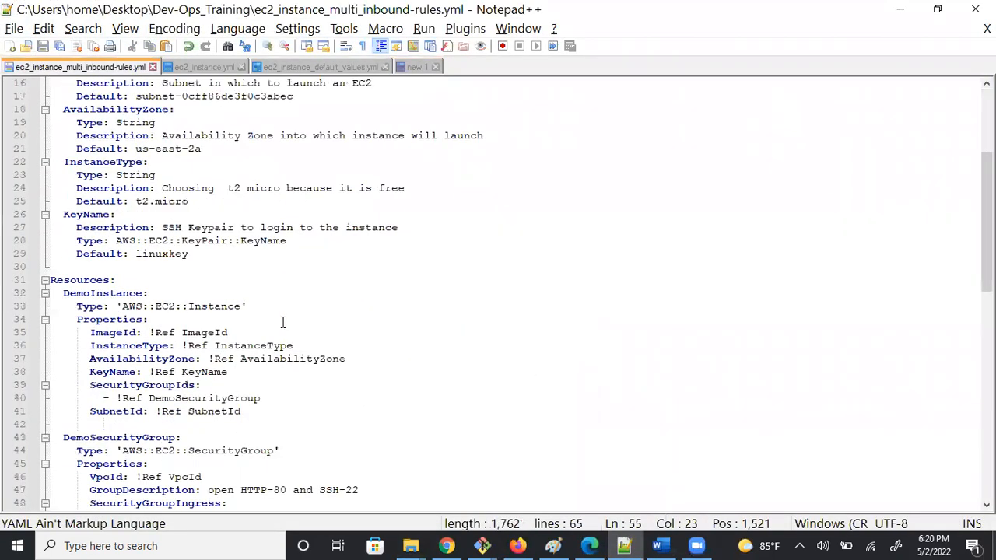
{"action": "scroll", "coordinate": [284, 322], "scroll_direction": "down", "scroll_amount": 7}
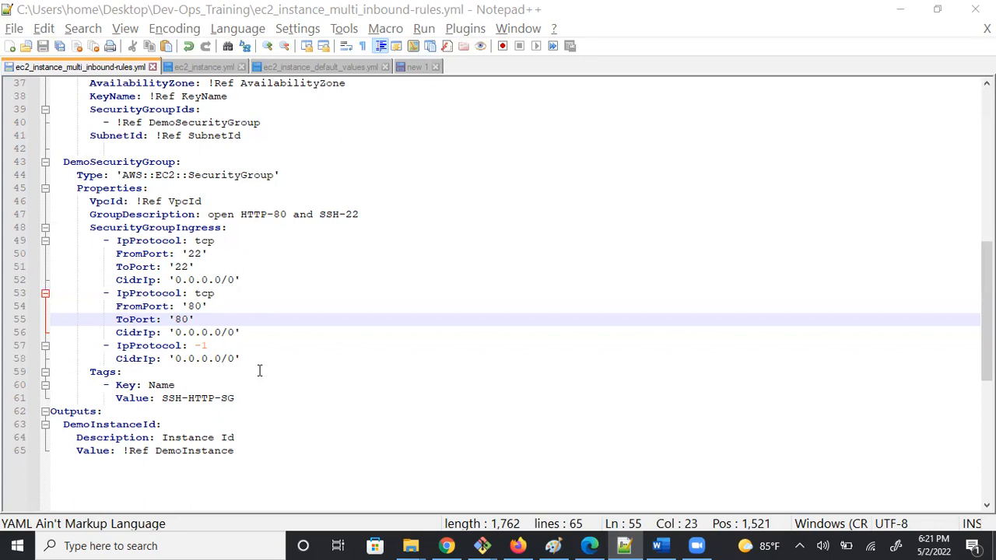
{"action": "left_click", "coordinate": [181, 240]}
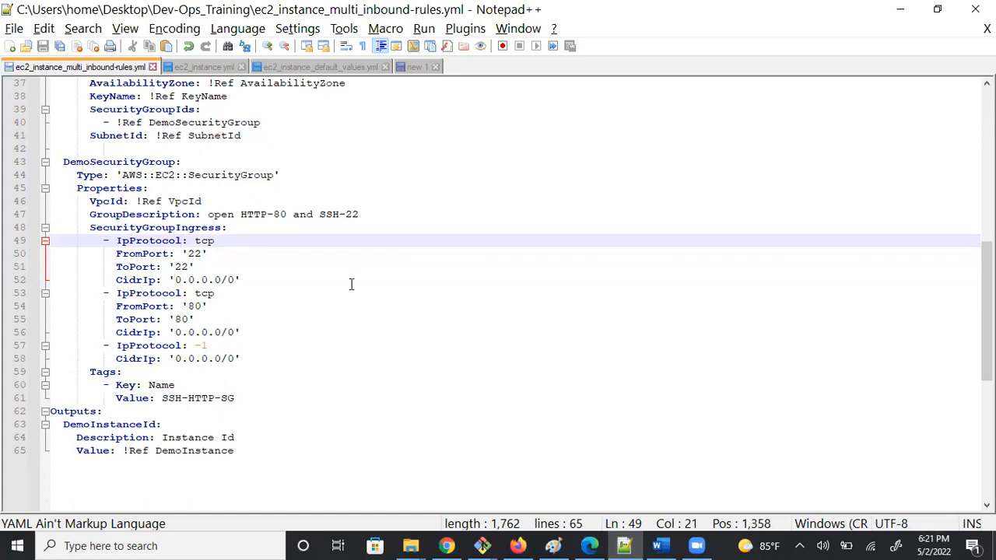
{"action": "scroll", "coordinate": [351, 284], "scroll_direction": "up", "scroll_amount": 5}
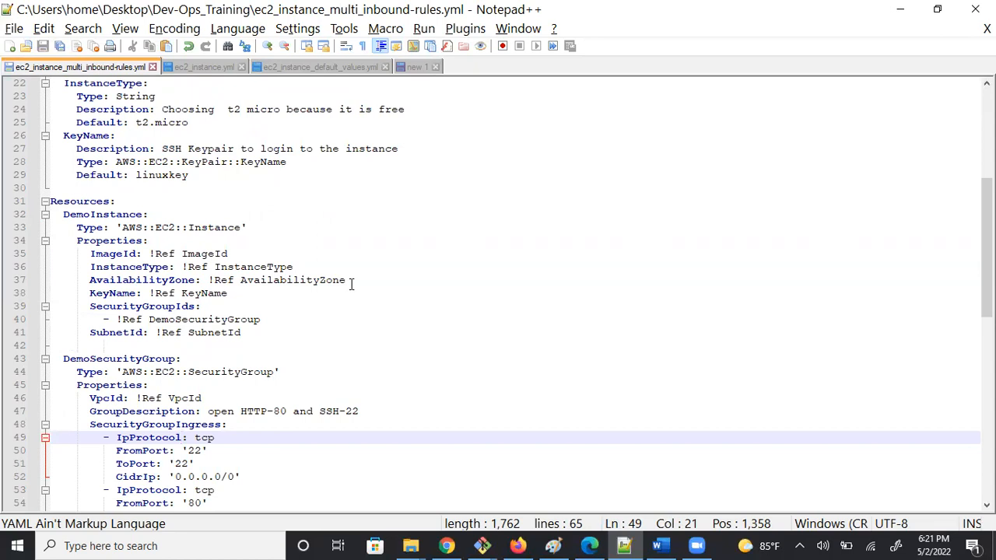
{"action": "scroll", "coordinate": [351, 284], "scroll_direction": "down", "scroll_amount": 5}
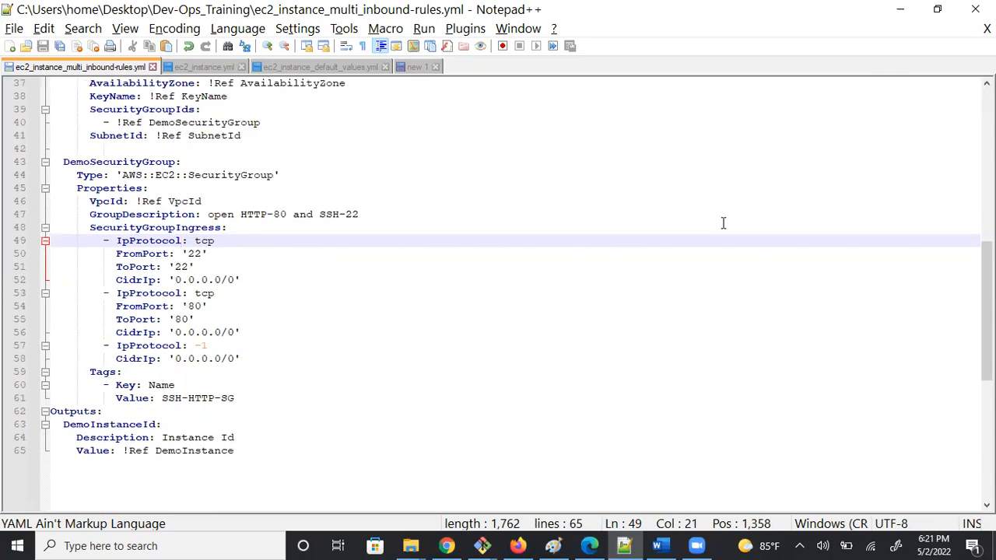
Step: Return to Firefox, open newdemoinstance's DemoInstance in EC2, select it and clear the instance ID filter
{"action": "left_click", "coordinate": [518, 545]}
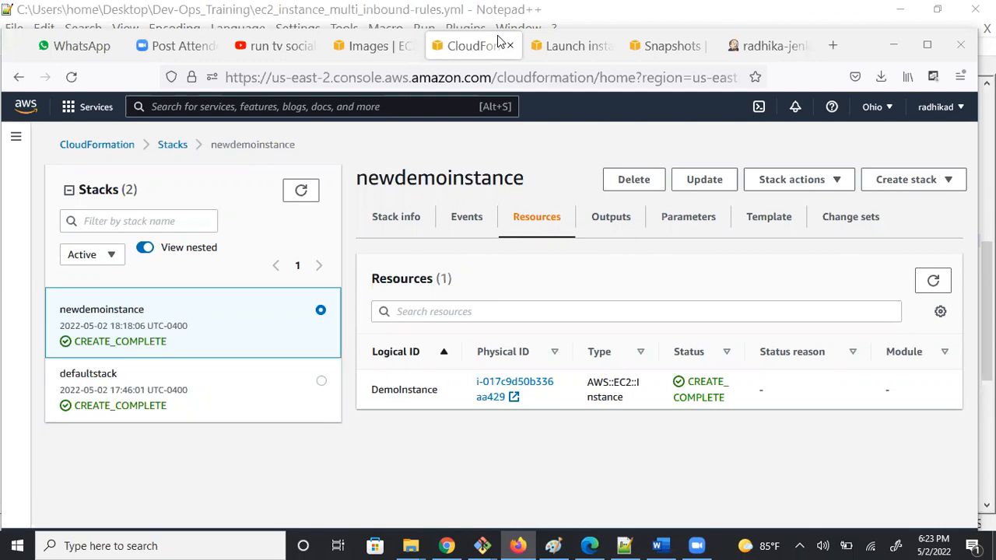
{"action": "left_click", "coordinate": [486, 389]}
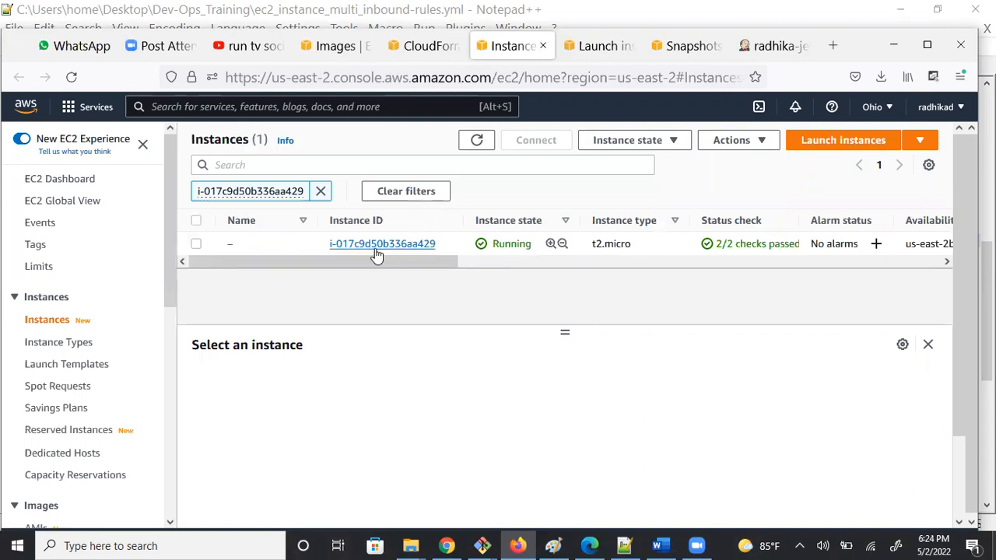
{"action": "left_click", "coordinate": [197, 245]}
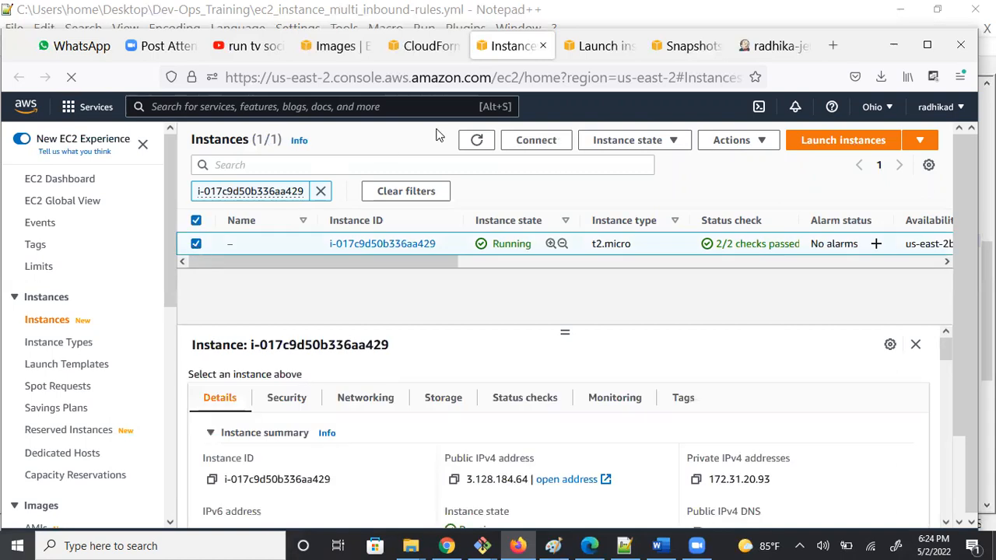
{"action": "left_click", "coordinate": [321, 192]}
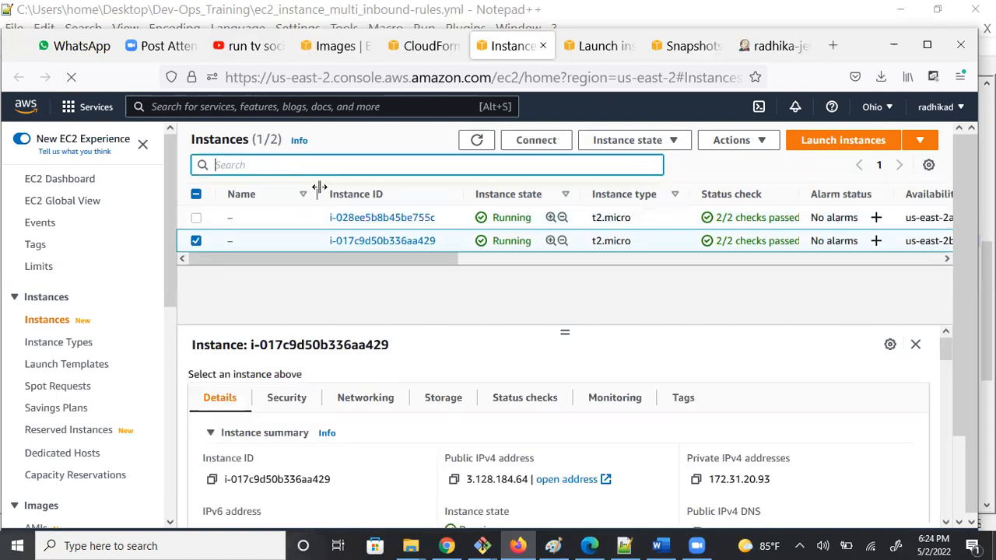
Step: Select only instance i-028ee5b8b45be755c and copy its public IPv4 address
{"action": "left_click", "coordinate": [196, 218]}
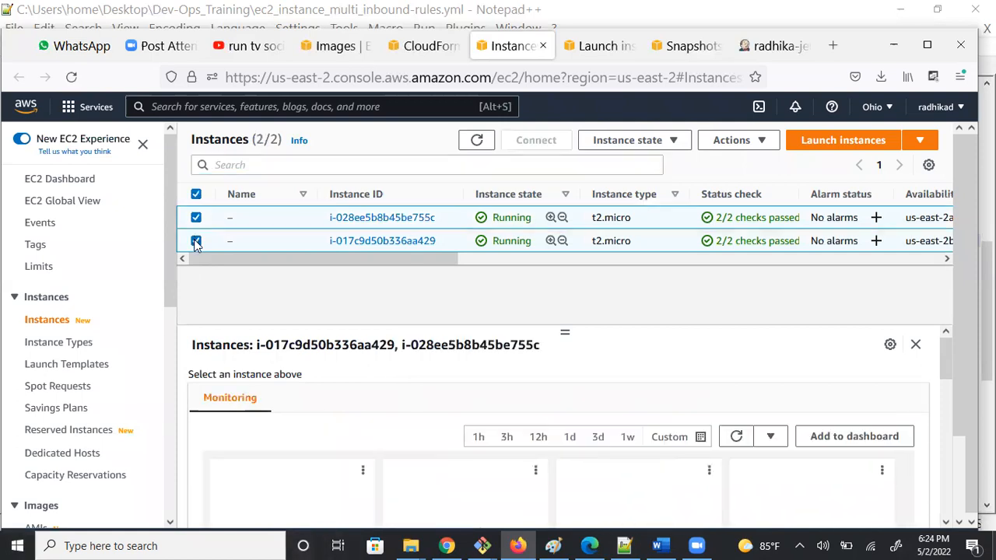
{"action": "left_click", "coordinate": [196, 241]}
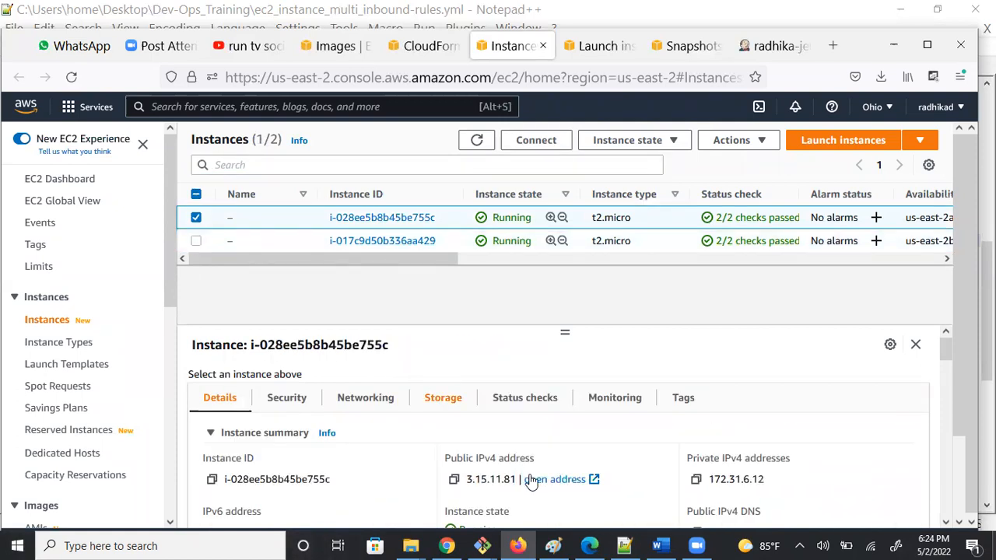
{"action": "left_click", "coordinate": [453, 482]}
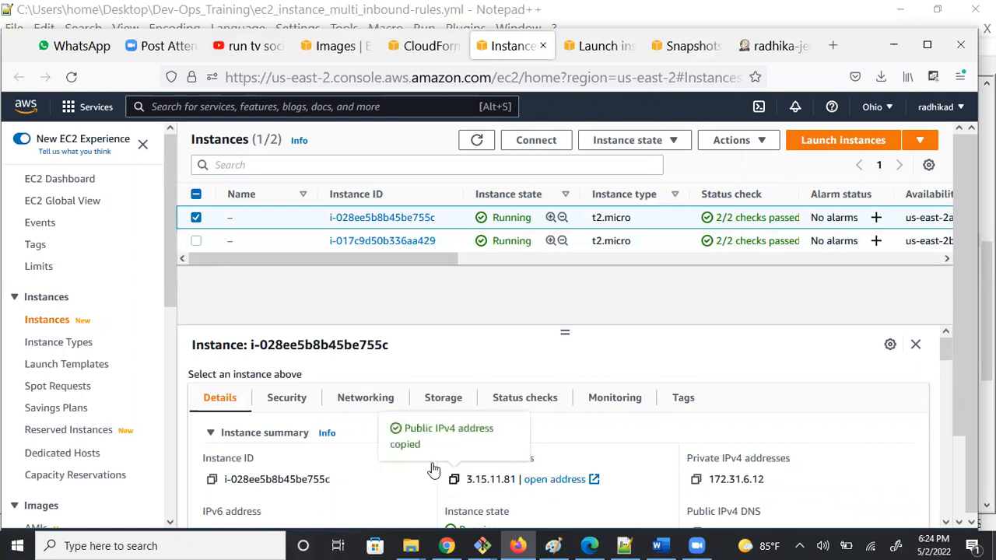
Step: Review the selected instance's security details and open its attached defaultstack security group
{"action": "left_click", "coordinate": [300, 407]}
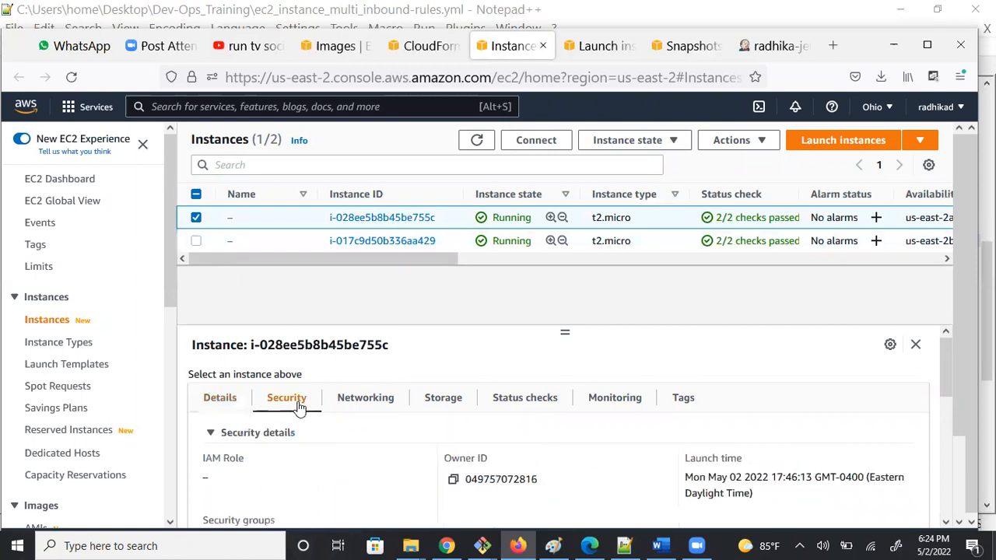
{"action": "scroll", "coordinate": [299, 404], "scroll_direction": "down", "scroll_amount": 5}
{"action": "scroll", "coordinate": [299, 401], "scroll_direction": "down", "scroll_amount": 1}
{"action": "scroll", "coordinate": [300, 406], "scroll_direction": "up", "scroll_amount": 2}
{"action": "scroll", "coordinate": [300, 408], "scroll_direction": "up", "scroll_amount": 1}
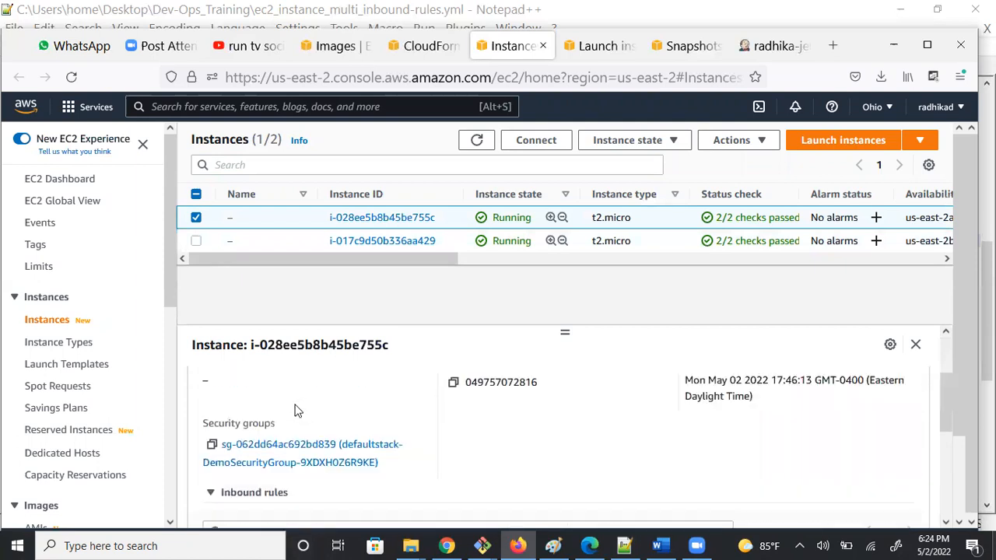
{"action": "left_click", "coordinate": [271, 441]}
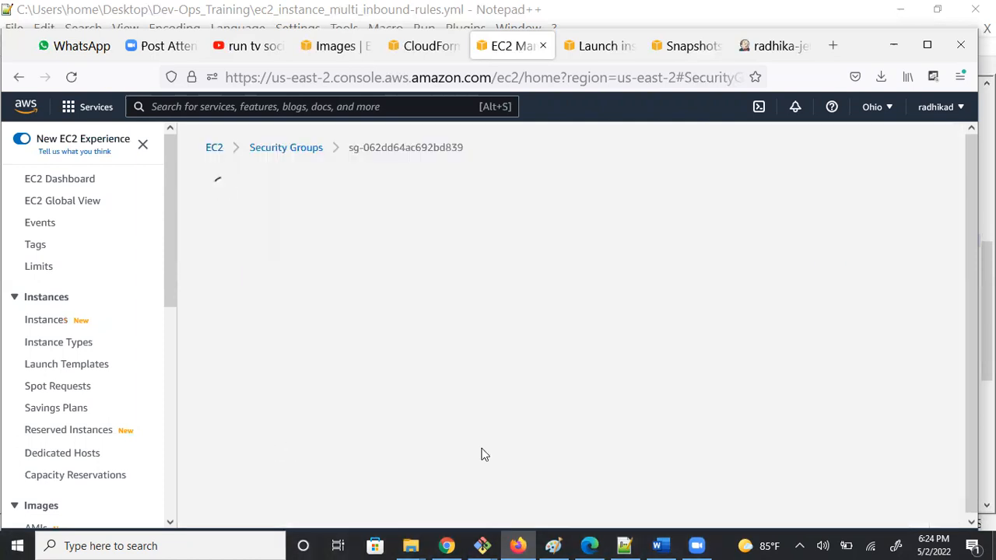
Step: Add an All traffic inbound rule with source 0.0.0.0/0 to the defaultstack security group and save the rules
{"action": "scroll", "coordinate": [481, 453], "scroll_direction": "down", "scroll_amount": 1}
{"action": "scroll", "coordinate": [482, 453], "scroll_direction": "down", "scroll_amount": 3}
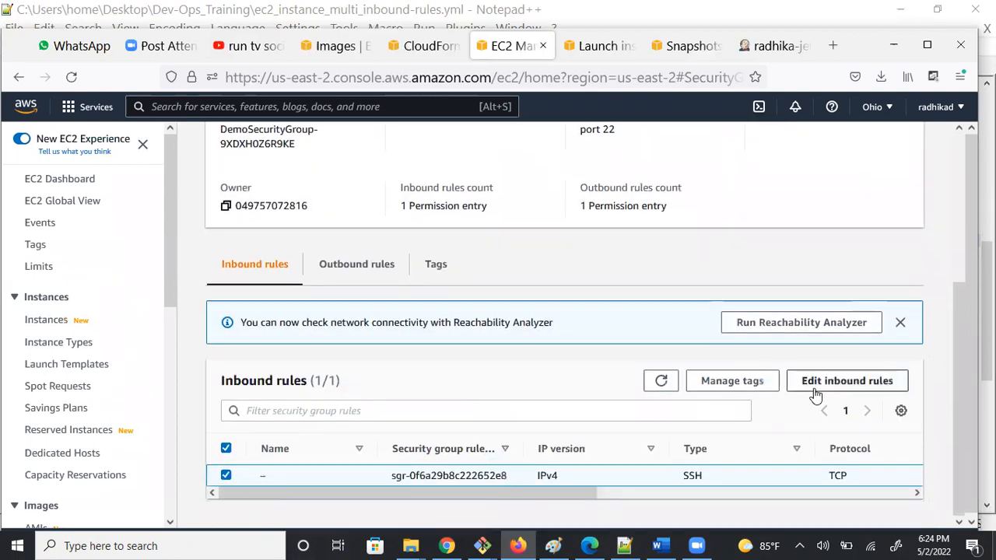
{"action": "left_click", "coordinate": [840, 381]}
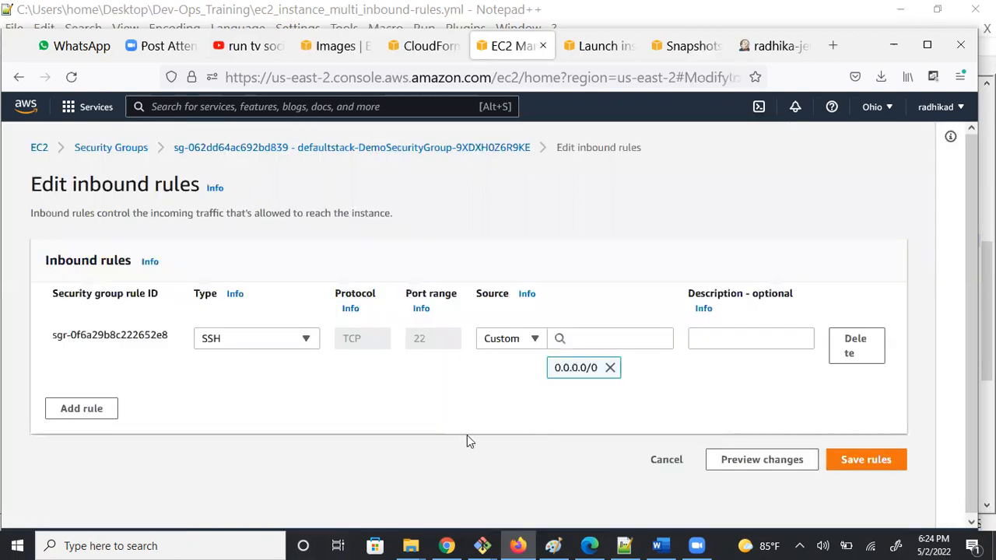
{"action": "left_click", "coordinate": [109, 412]}
{"action": "left_click", "coordinate": [221, 405]}
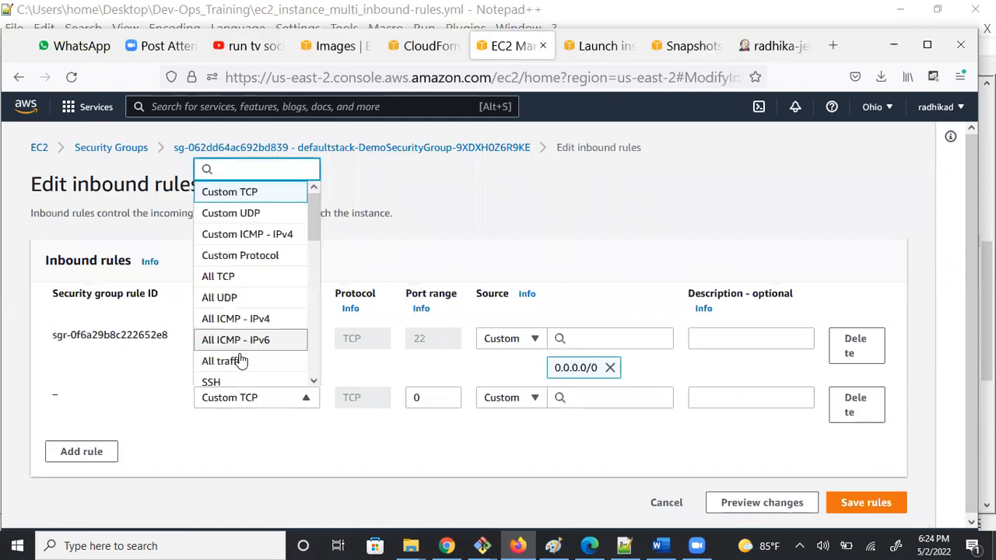
{"action": "left_click", "coordinate": [235, 358]}
{"action": "left_click", "coordinate": [573, 397]}
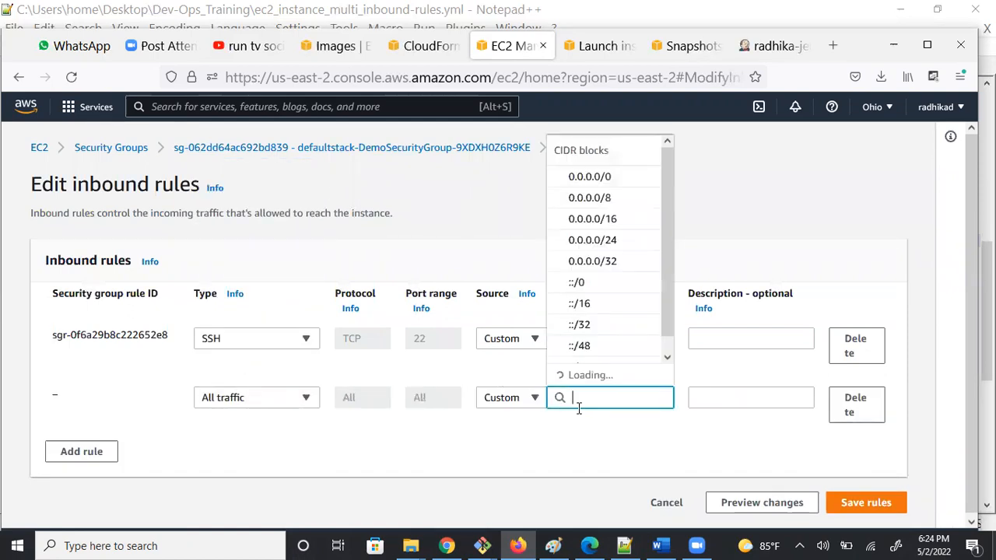
{"action": "left_click", "coordinate": [614, 201]}
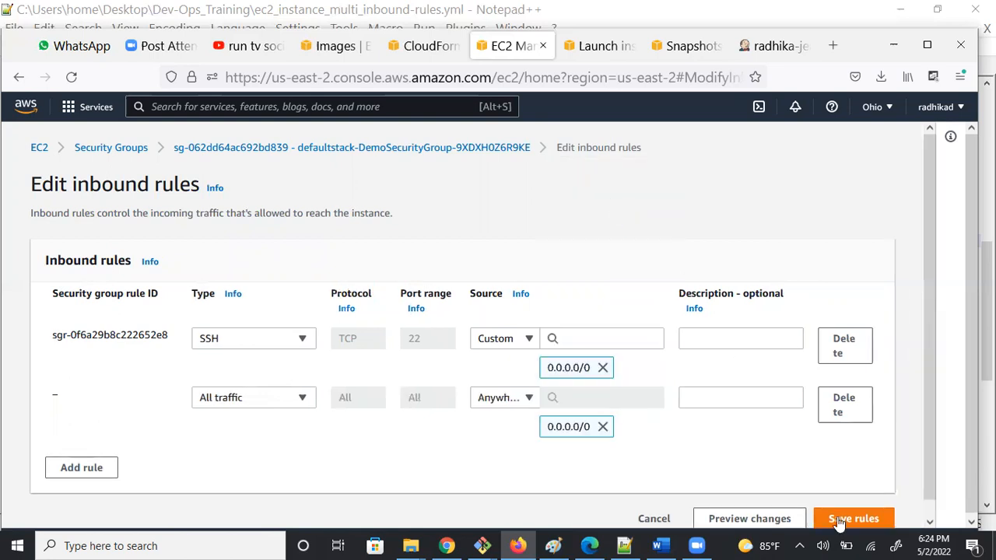
{"action": "left_click", "coordinate": [839, 518]}
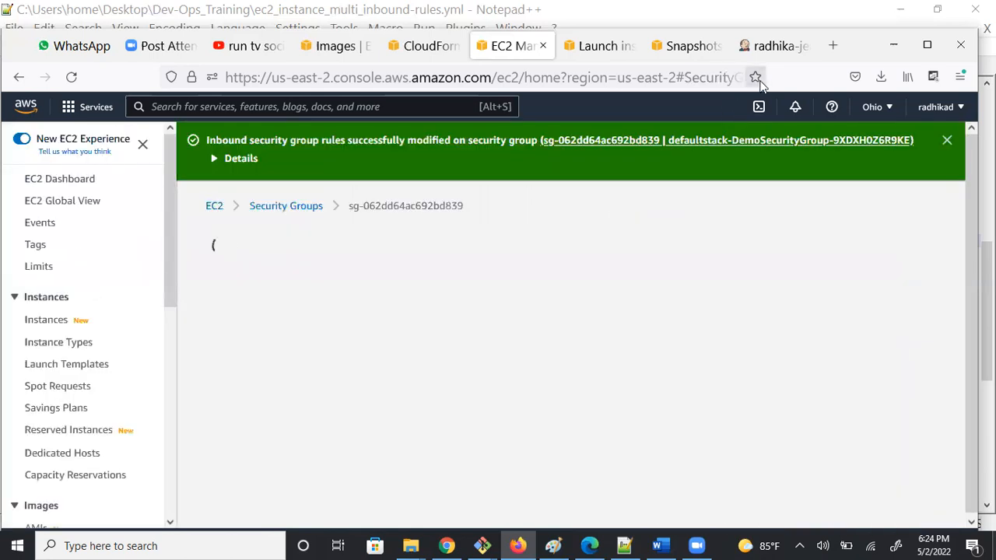
Step: Load the copied public IPv4 address 3.15.11.81 in a new browser tab to test web access to the instance
{"action": "left_click", "coordinate": [831, 50]}
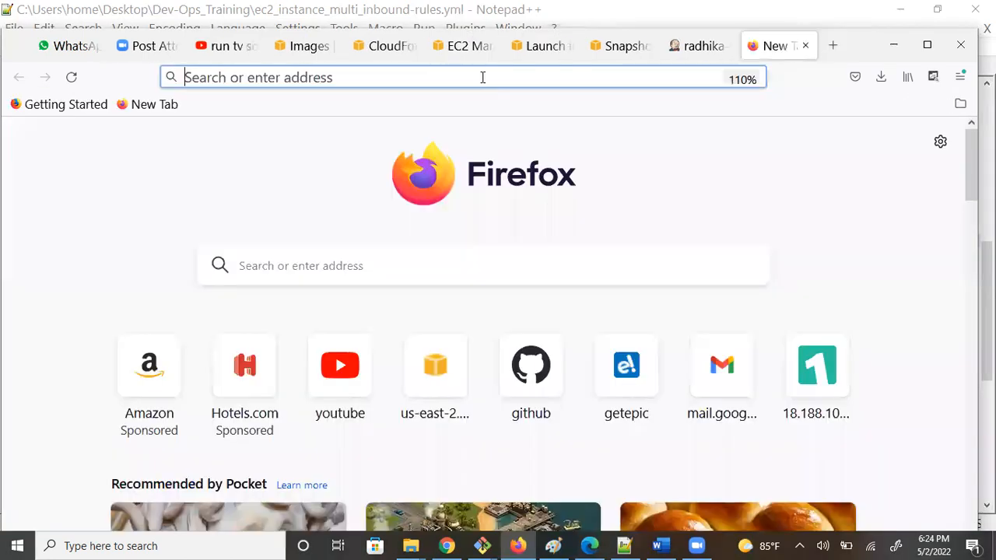
{"action": "left_click", "coordinate": [481, 75]}
{"action": "key", "text": "ctrl+v"}
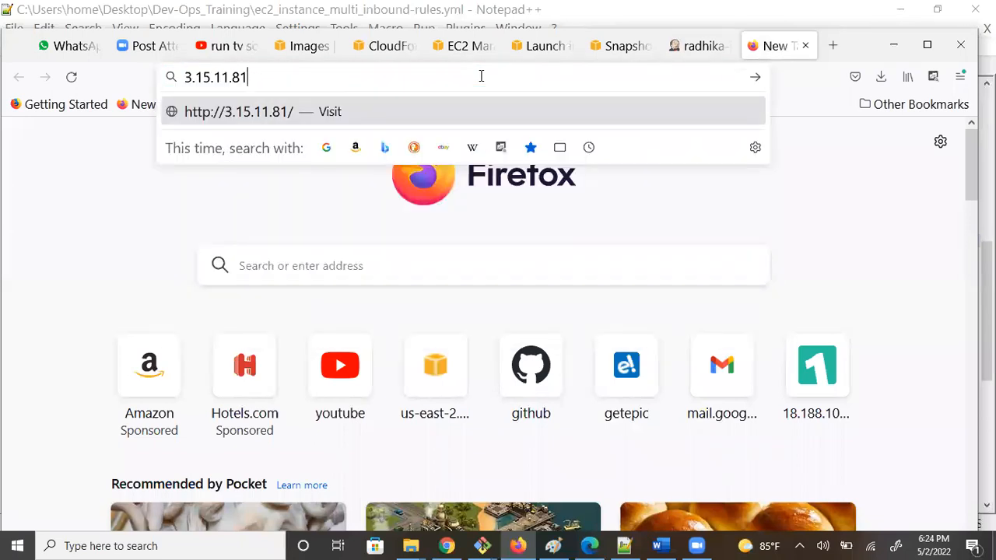
{"action": "left_click", "coordinate": [403, 117]}
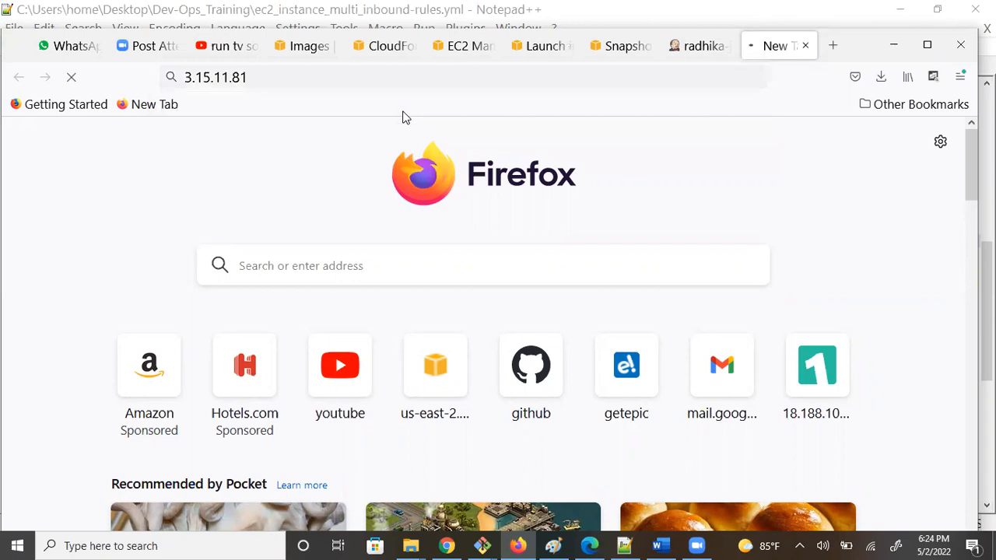
Step: Switch back to the EC2 launch instance wizard and view its Review Instance Launch page
{"action": "left_click", "coordinate": [480, 49]}
{"action": "left_click", "coordinate": [529, 50]}
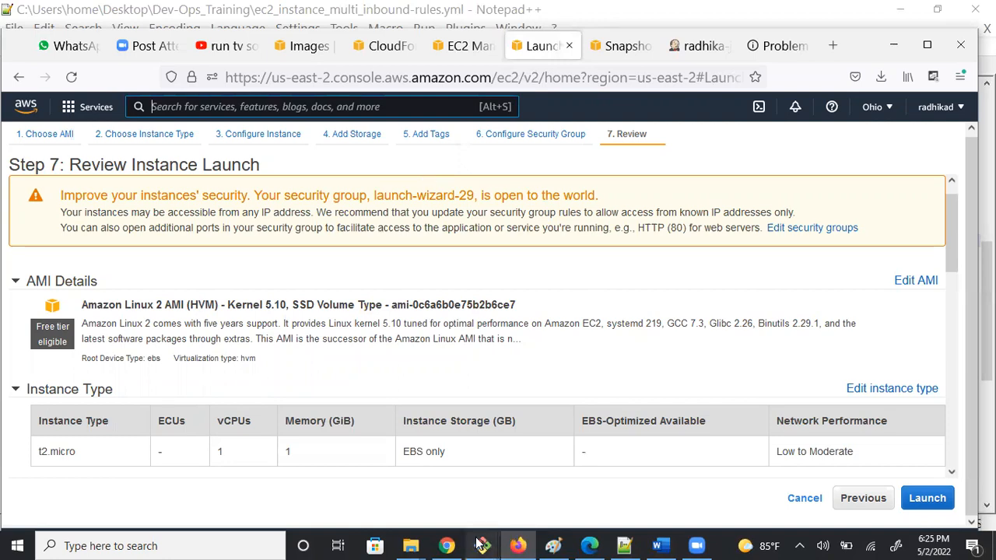
{"action": "mouse_move", "coordinate": [519, 544]}
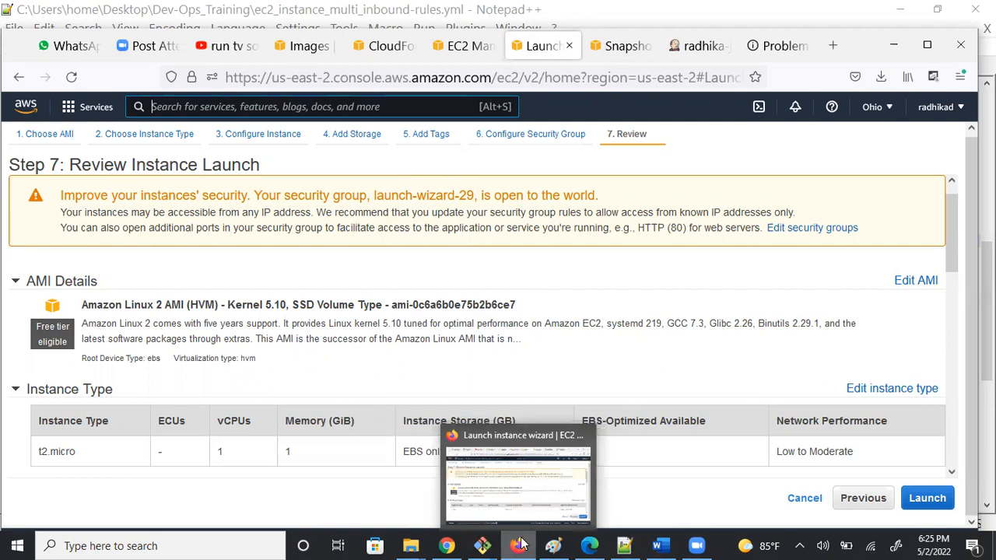
{"action": "left_click", "coordinate": [638, 362]}
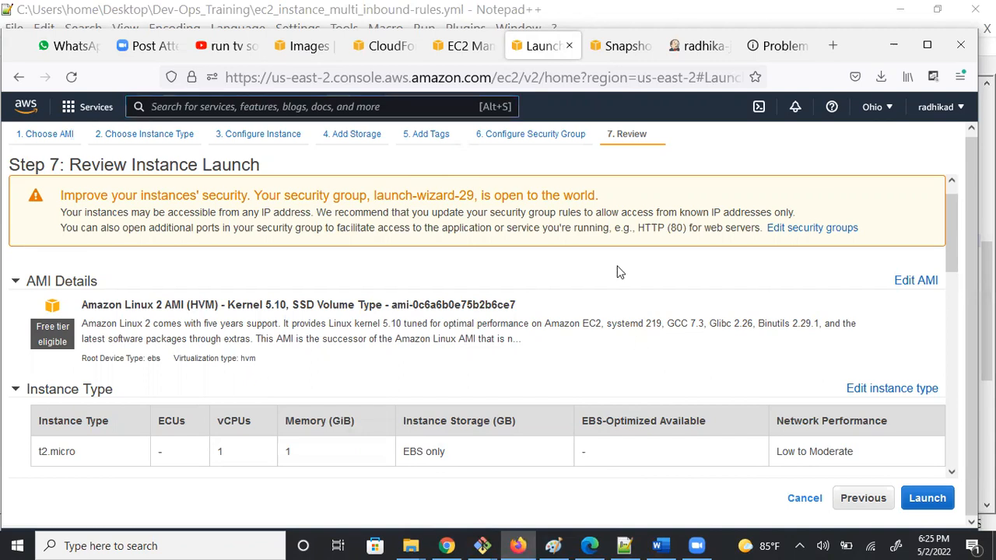